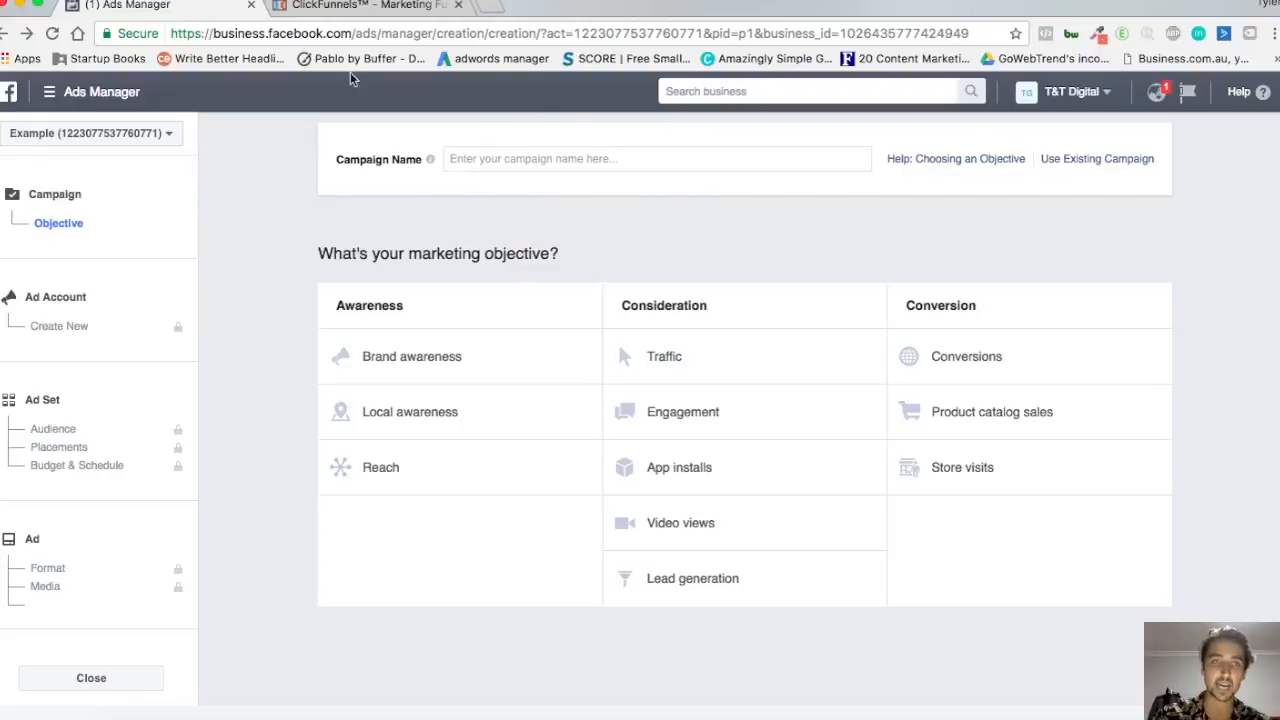
{"action": "left_click", "coordinate": [262, 33]}
{"action": "left_click", "coordinate": [220, 34]}
{"action": "left_click_drag", "start_coordinate": [218, 35], "coordinate": [432, 33]}
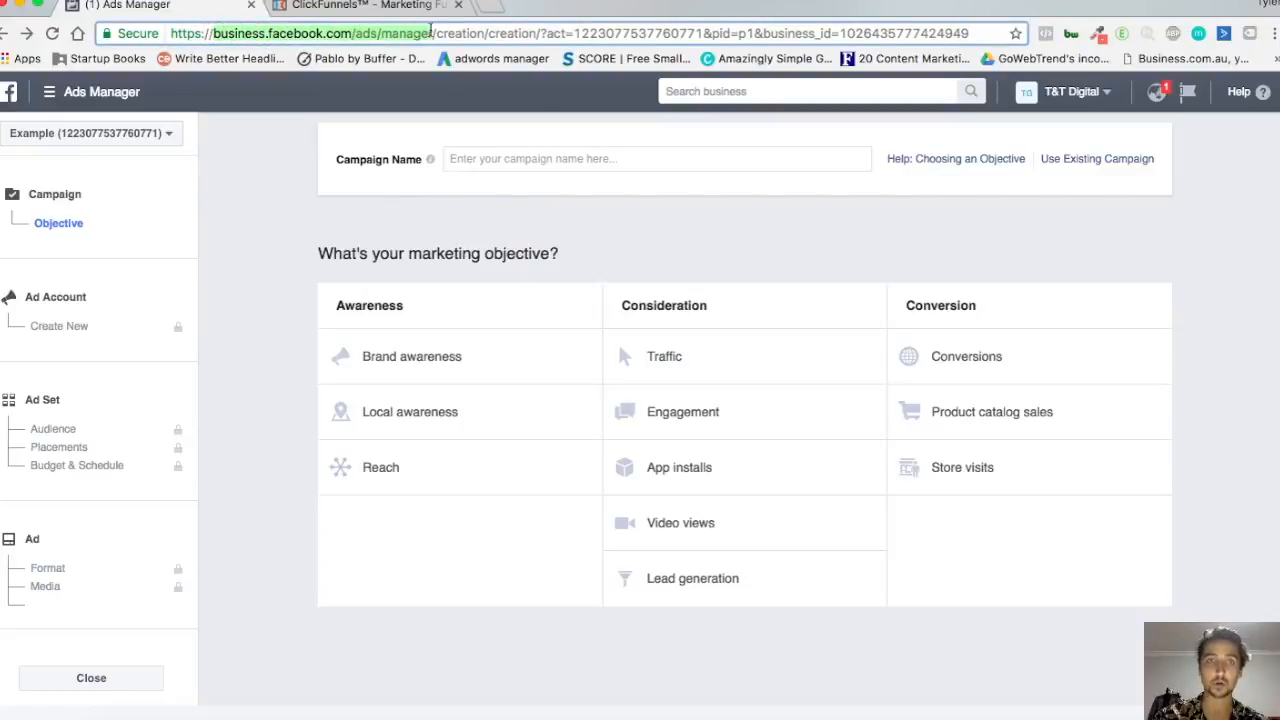
{"action": "left_click", "coordinate": [435, 33]}
{"action": "left_click_drag", "start_coordinate": [268, 34], "coordinate": [213, 34]}
{"action": "key", "text": "BackSpace"}
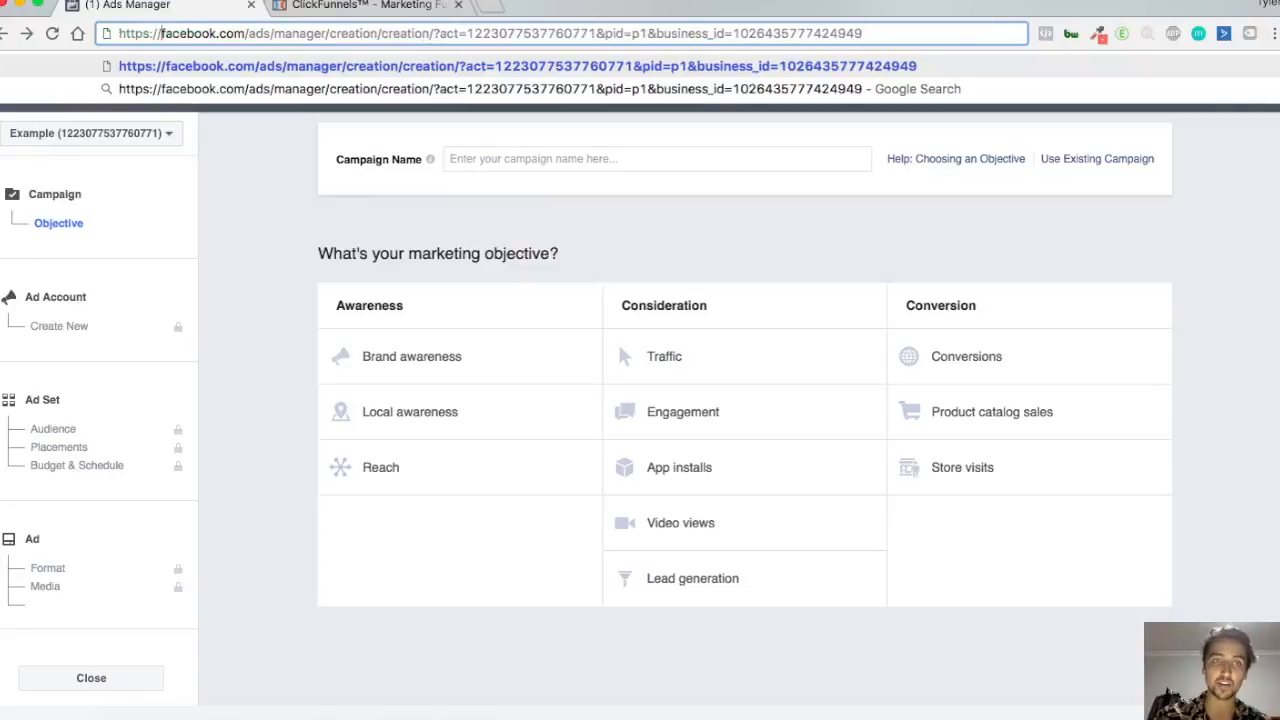
{"action": "left_click_drag", "start_coordinate": [326, 33], "coordinate": [345, 80]}
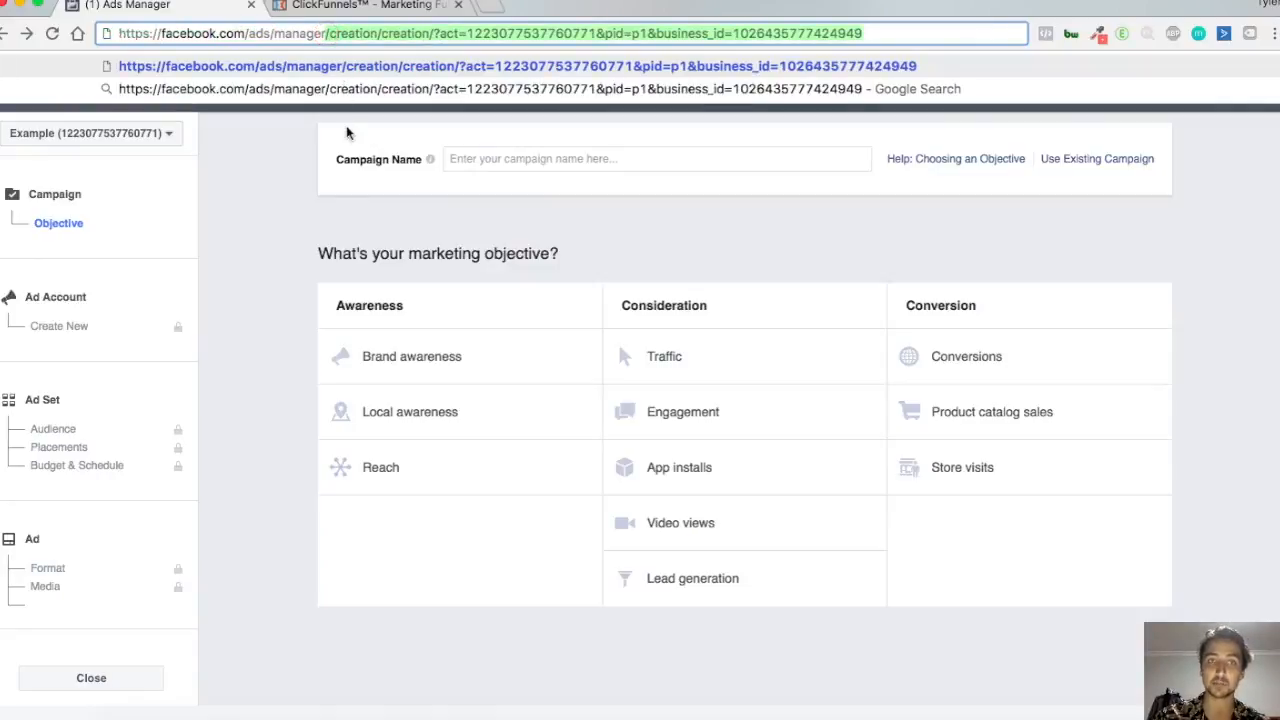
{"action": "key", "text": "BackSpace"}
{"action": "key", "text": "Return"}
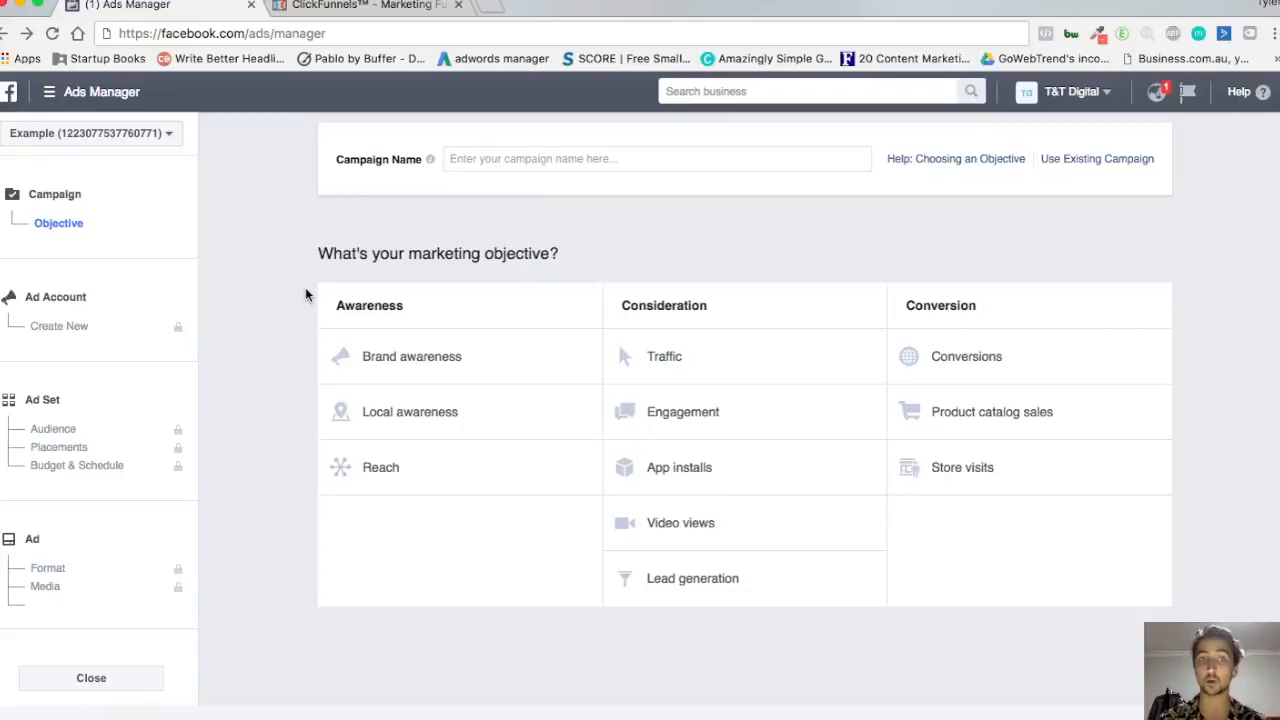
{"action": "left_click", "coordinate": [269, 180]}
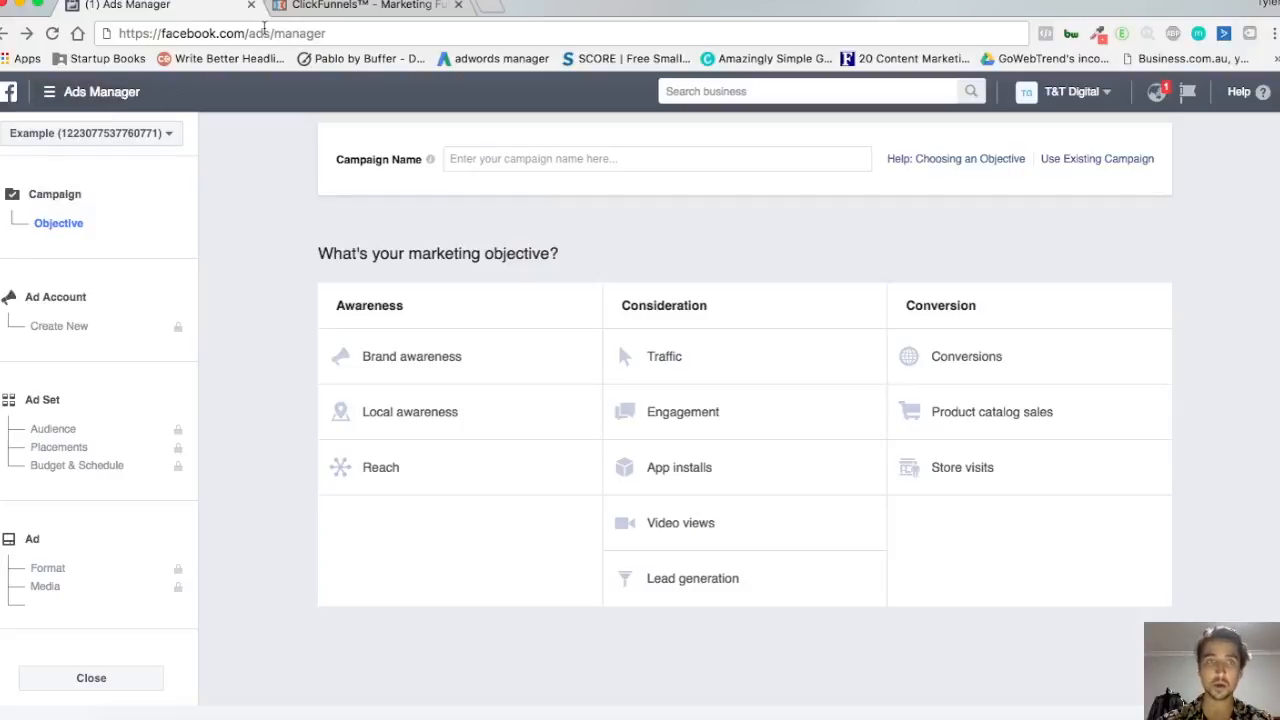
- Open the Pixels page for the Example ad account from the full list of tools
{"action": "left_click", "coordinate": [47, 94]}
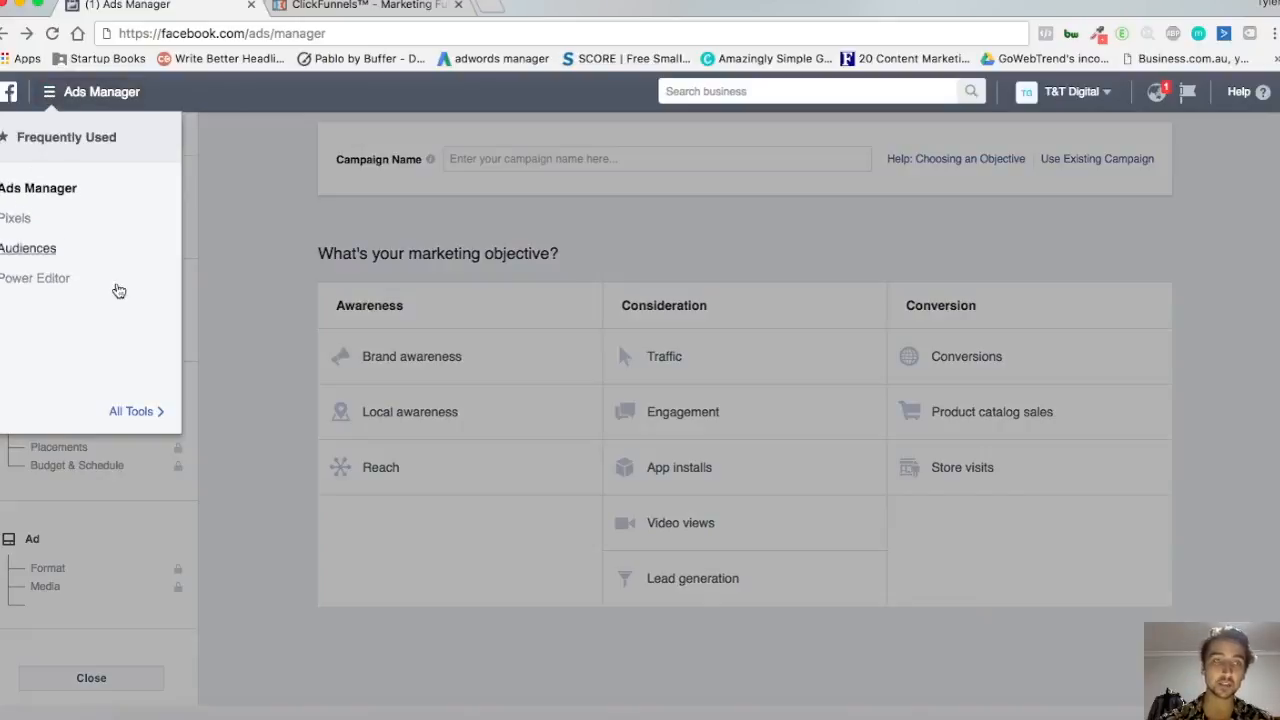
{"action": "left_click", "coordinate": [57, 93]}
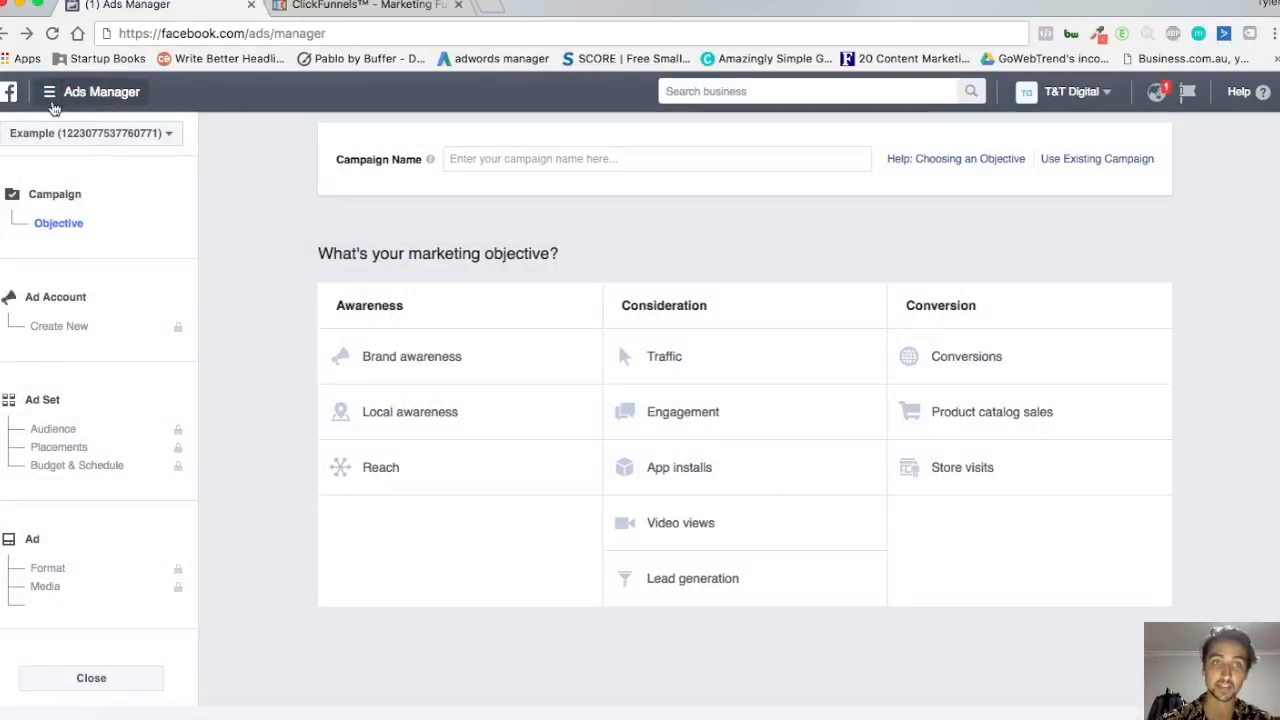
{"action": "left_click", "coordinate": [50, 92]}
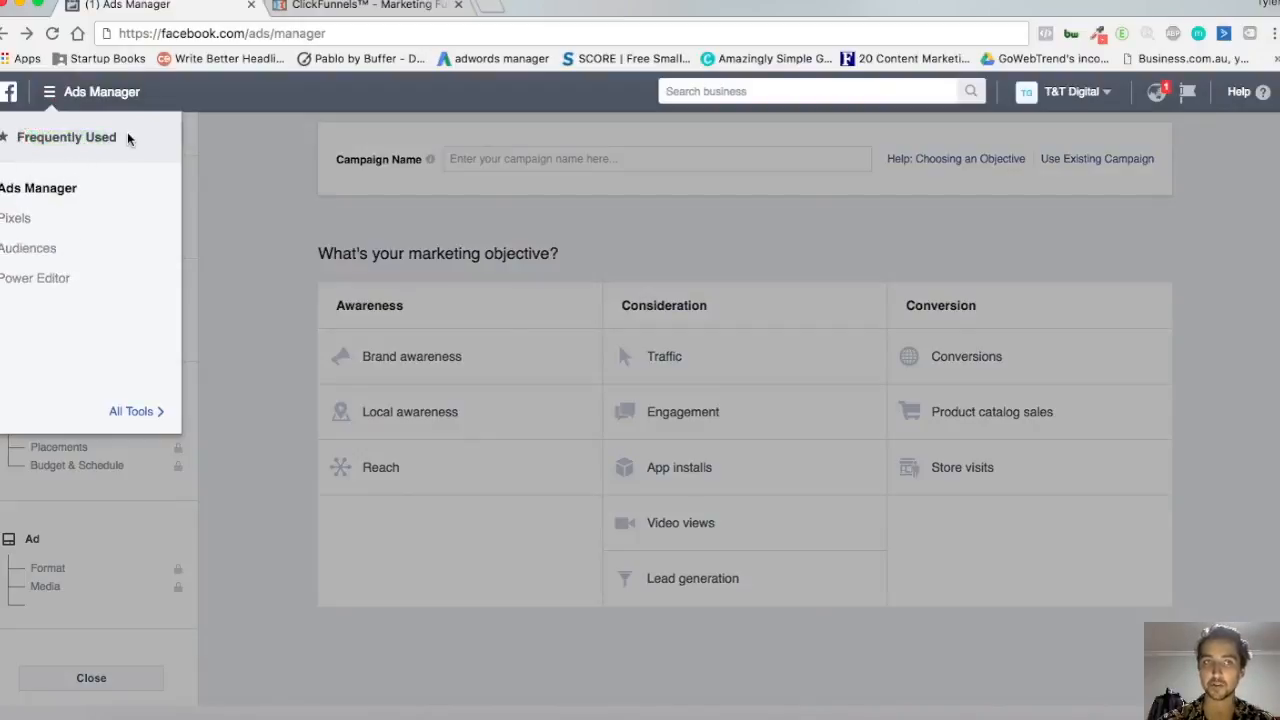
{"action": "left_click", "coordinate": [132, 411]}
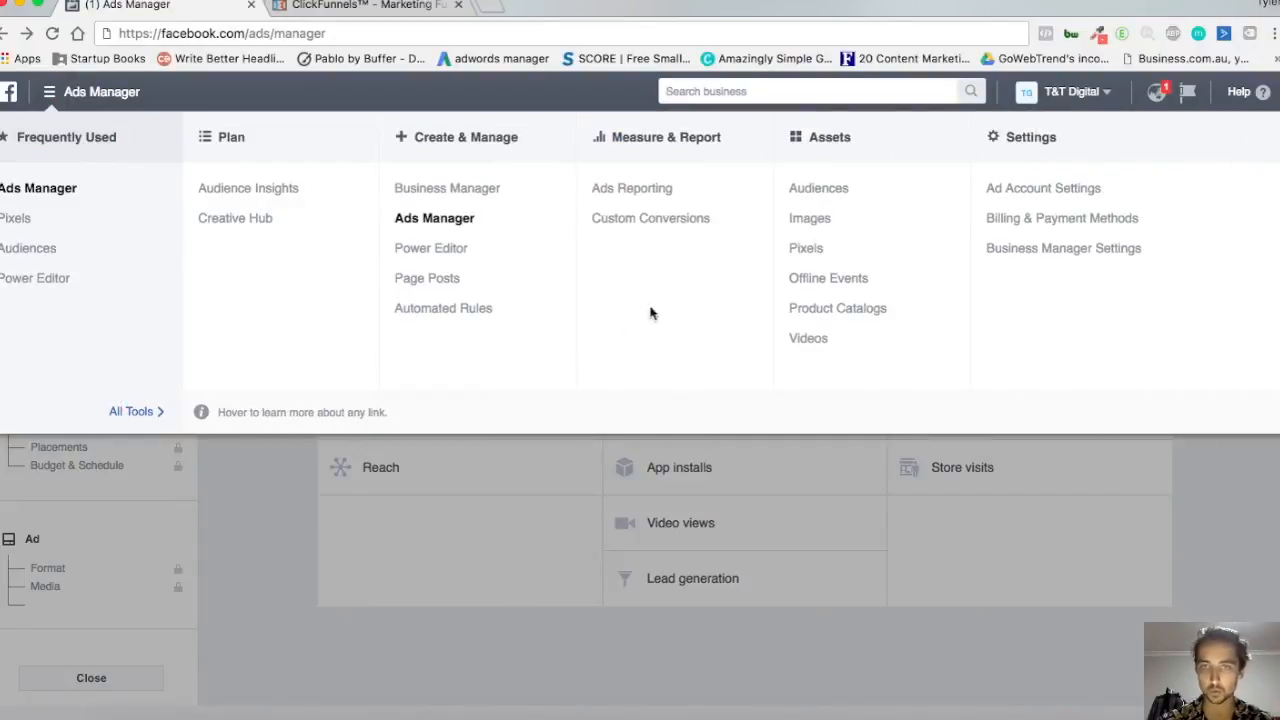
{"action": "left_click", "coordinate": [806, 249]}
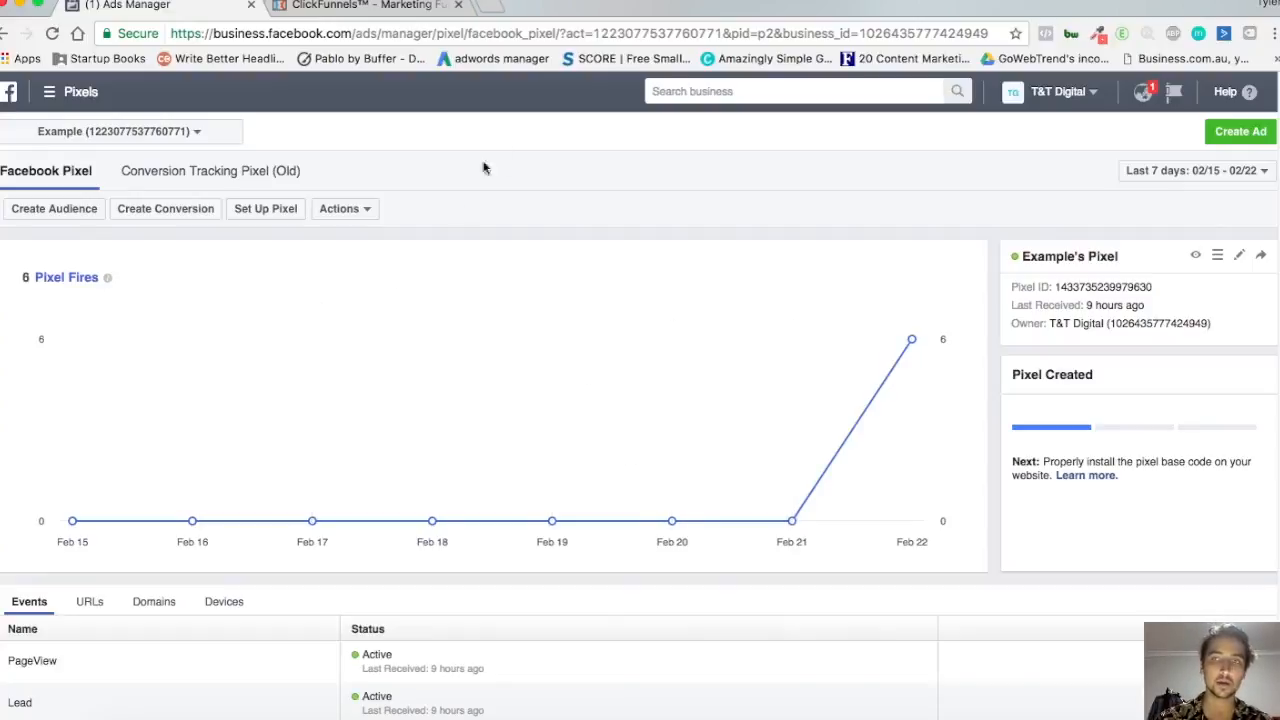
- Open the Pixels page for the demo ad account
{"action": "left_click", "coordinate": [735, 1]}
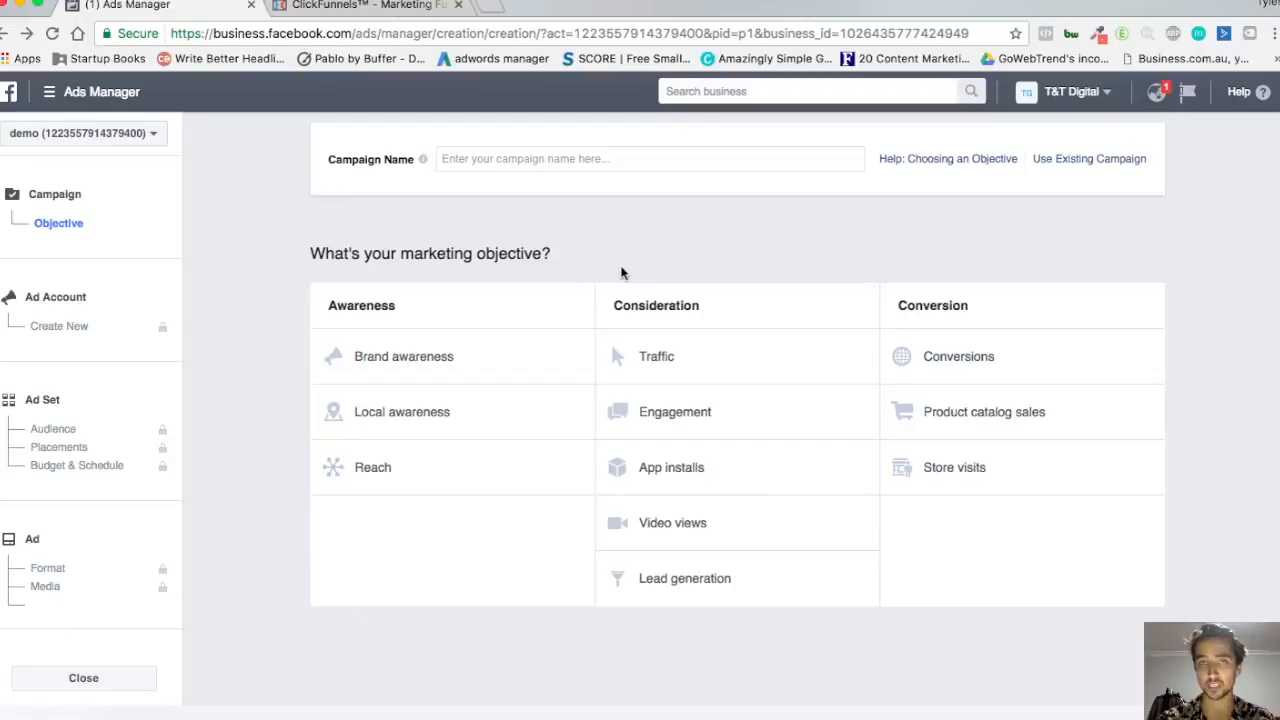
{"action": "left_click", "coordinate": [48, 91]}
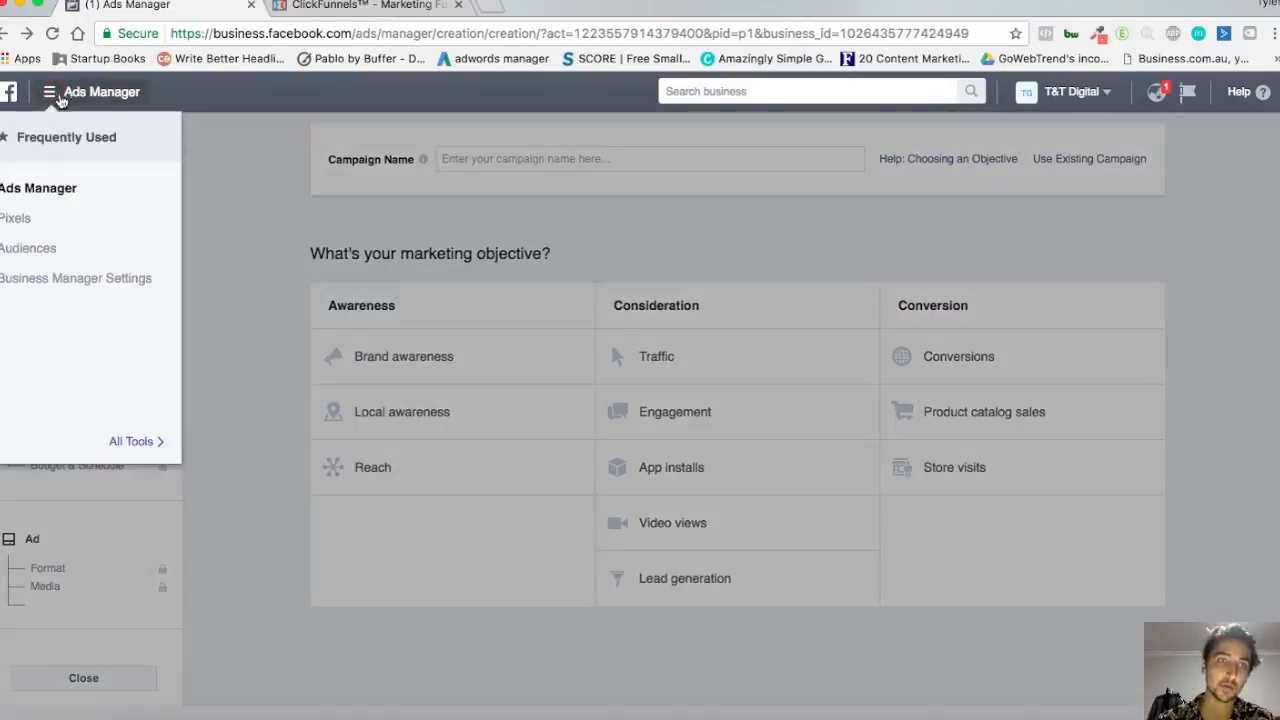
{"action": "left_click", "coordinate": [143, 440]}
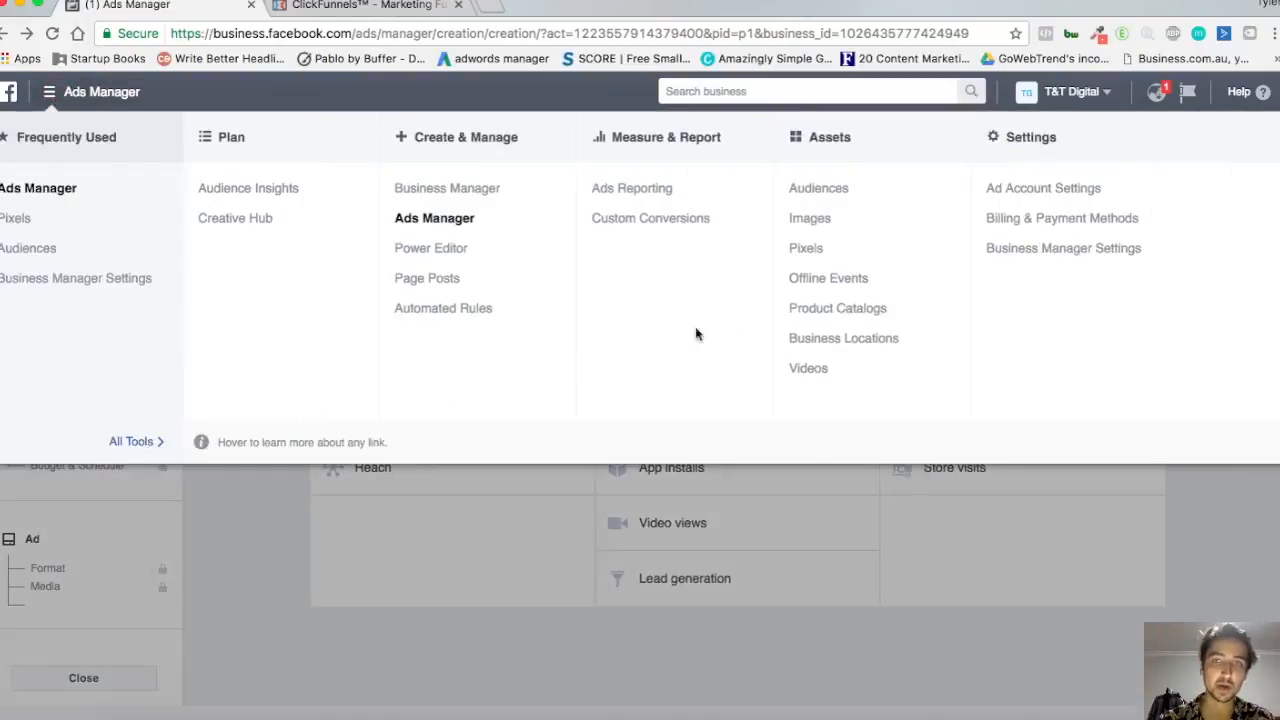
{"action": "left_click", "coordinate": [812, 251]}
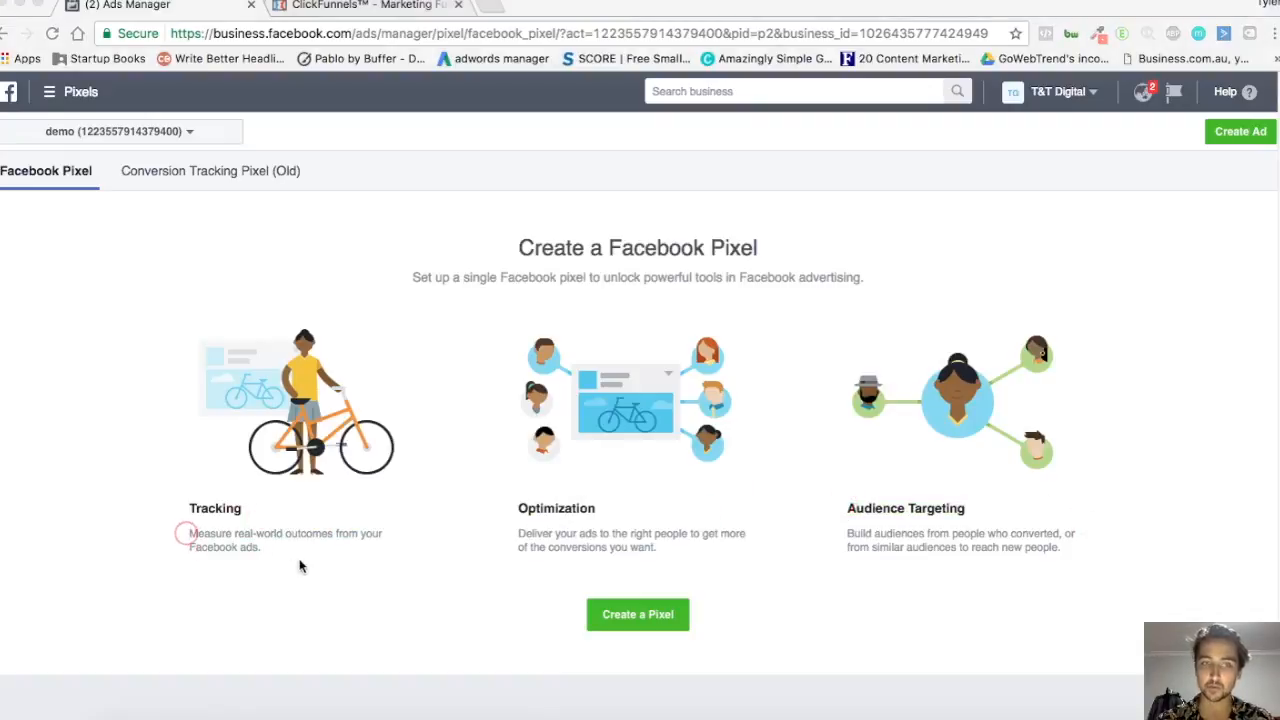
{"action": "left_click_drag", "start_coordinate": [515, 540], "coordinate": [714, 555]}
{"action": "left_click", "coordinate": [714, 556]}
{"action": "left_click_drag", "start_coordinate": [848, 532], "coordinate": [1064, 545]}
{"action": "left_click", "coordinate": [1066, 548]}
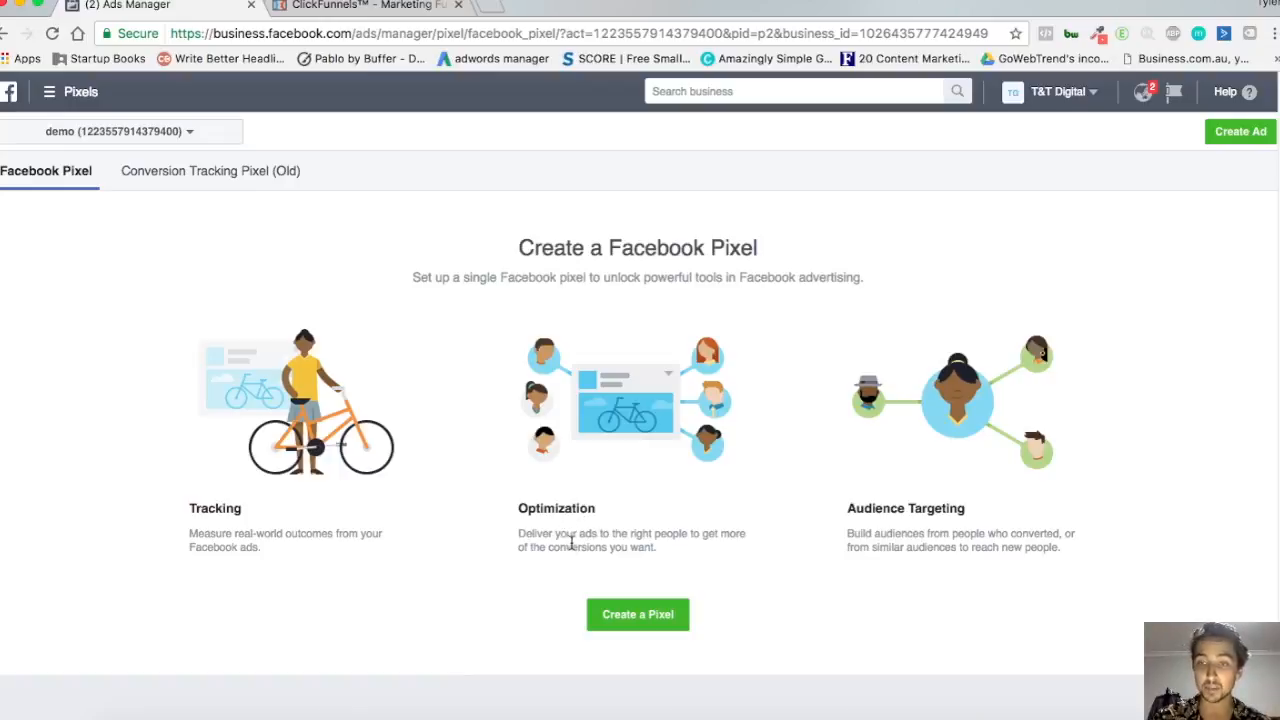
- Create a Facebook pixel named "demo's Pixel" for the demo ad account, with the Facebook Pixel Terms accepted
{"action": "left_click", "coordinate": [645, 625]}
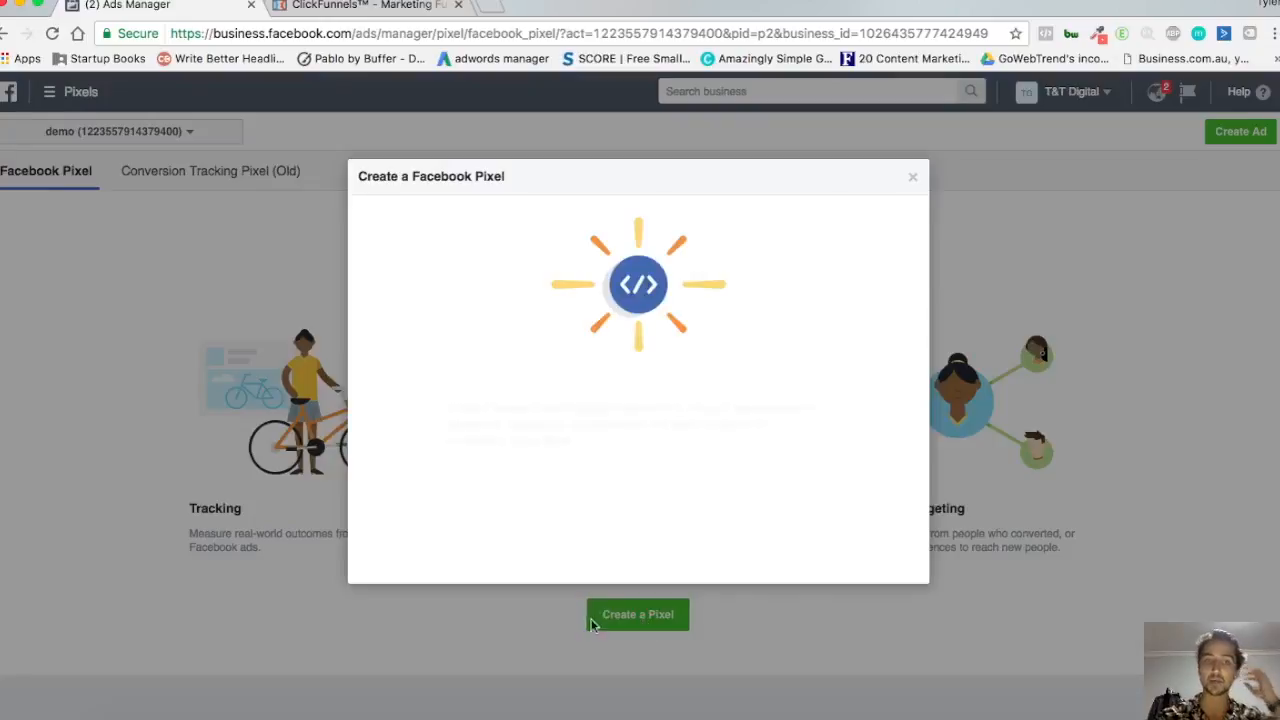
{"action": "mouse_move", "coordinate": [546, 477]}
{"action": "left_mouse_down"}
{"action": "mouse_move", "coordinate": [464, 472]}
{"action": "mouse_move", "coordinate": [563, 478]}
{"action": "left_mouse_up"}
{"action": "left_click", "coordinate": [498, 452]}
{"action": "left_click", "coordinate": [563, 479]}
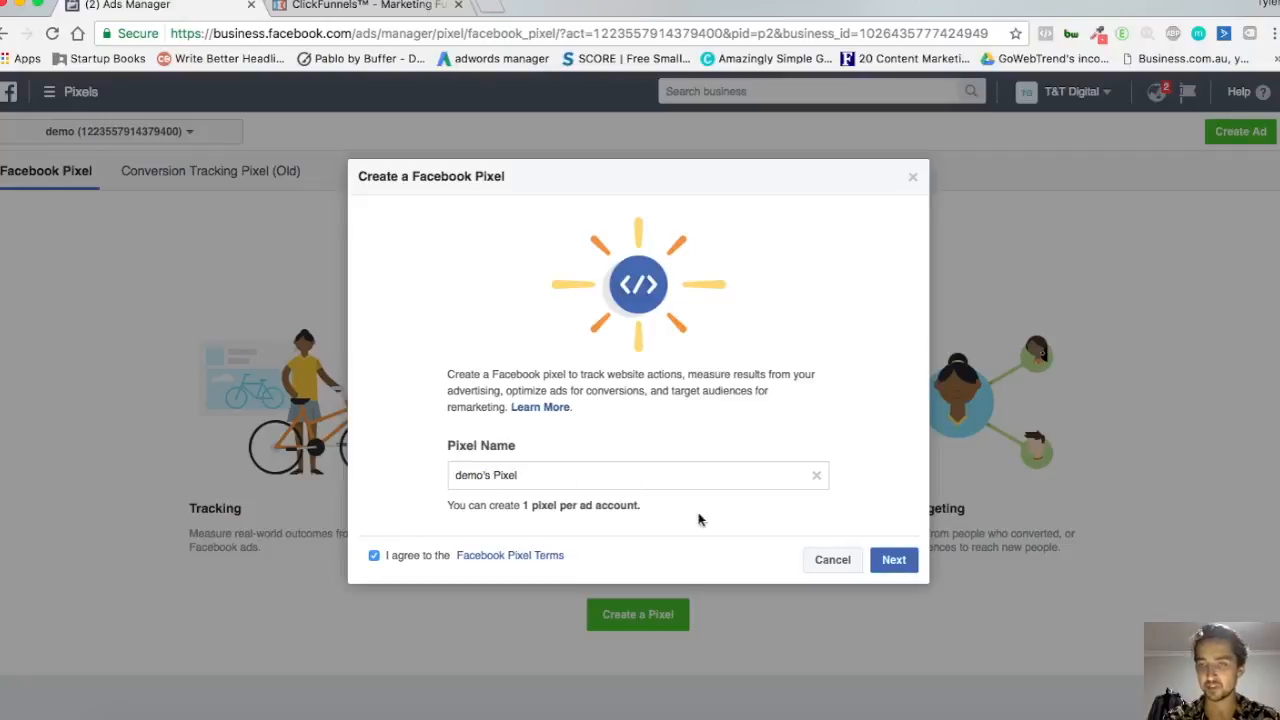
{"action": "left_click", "coordinate": [893, 560]}
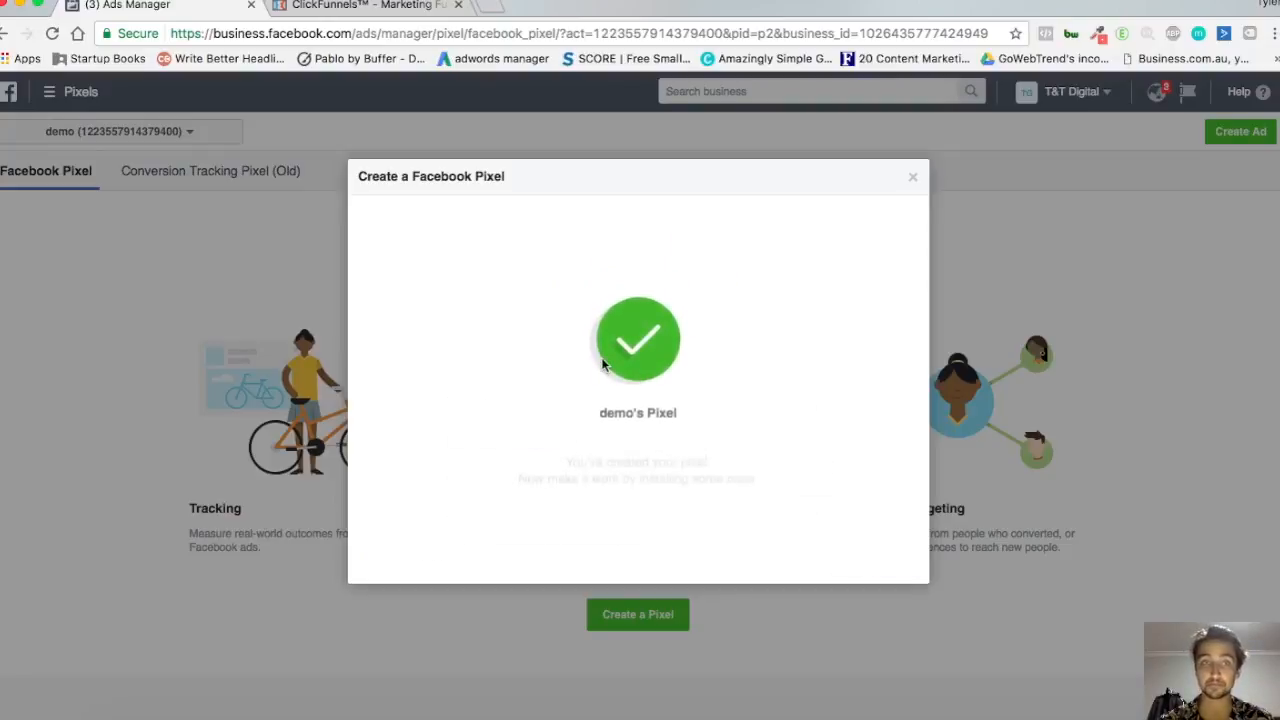
- Choose Copy and Paste the Code as the way to install the new pixel
{"action": "left_click", "coordinate": [740, 445]}
{"action": "left_click", "coordinate": [570, 381]}
{"action": "left_click", "coordinate": [596, 297]}
{"action": "left_click", "coordinate": [715, 317]}
{"action": "left_click", "coordinate": [673, 397]}
{"action": "left_click", "coordinate": [567, 374]}
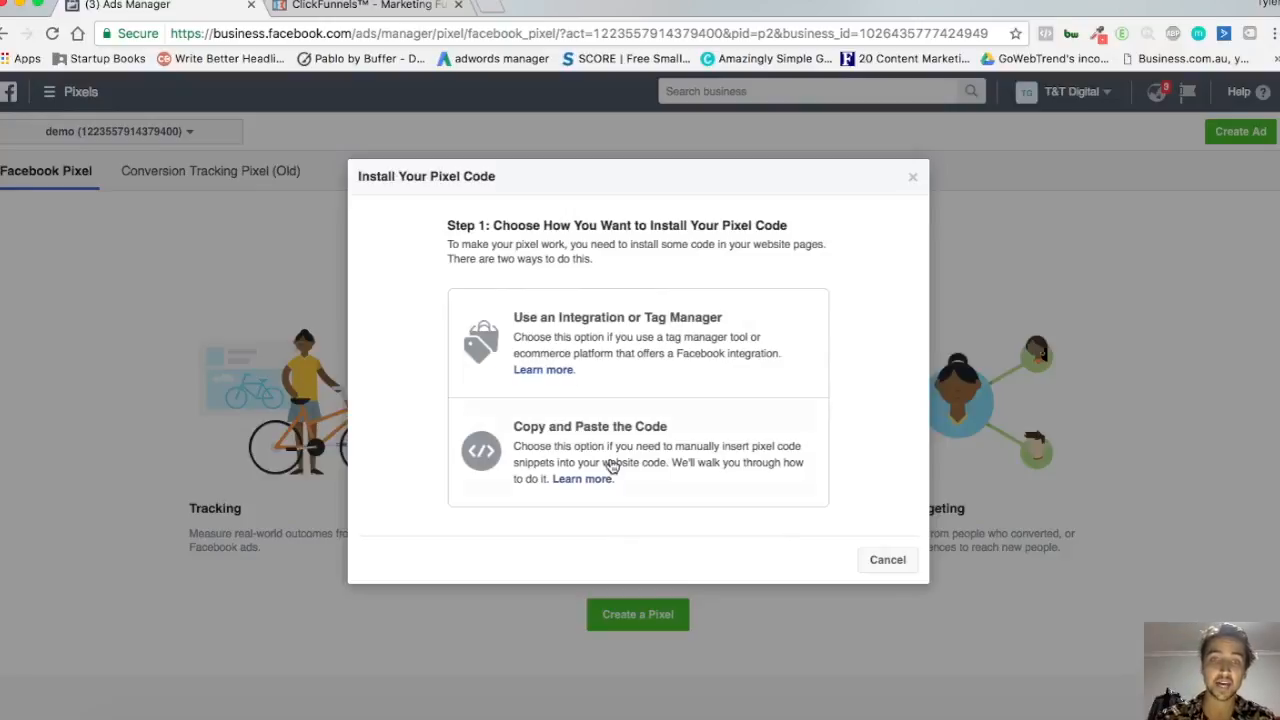
{"action": "left_click", "coordinate": [612, 466]}
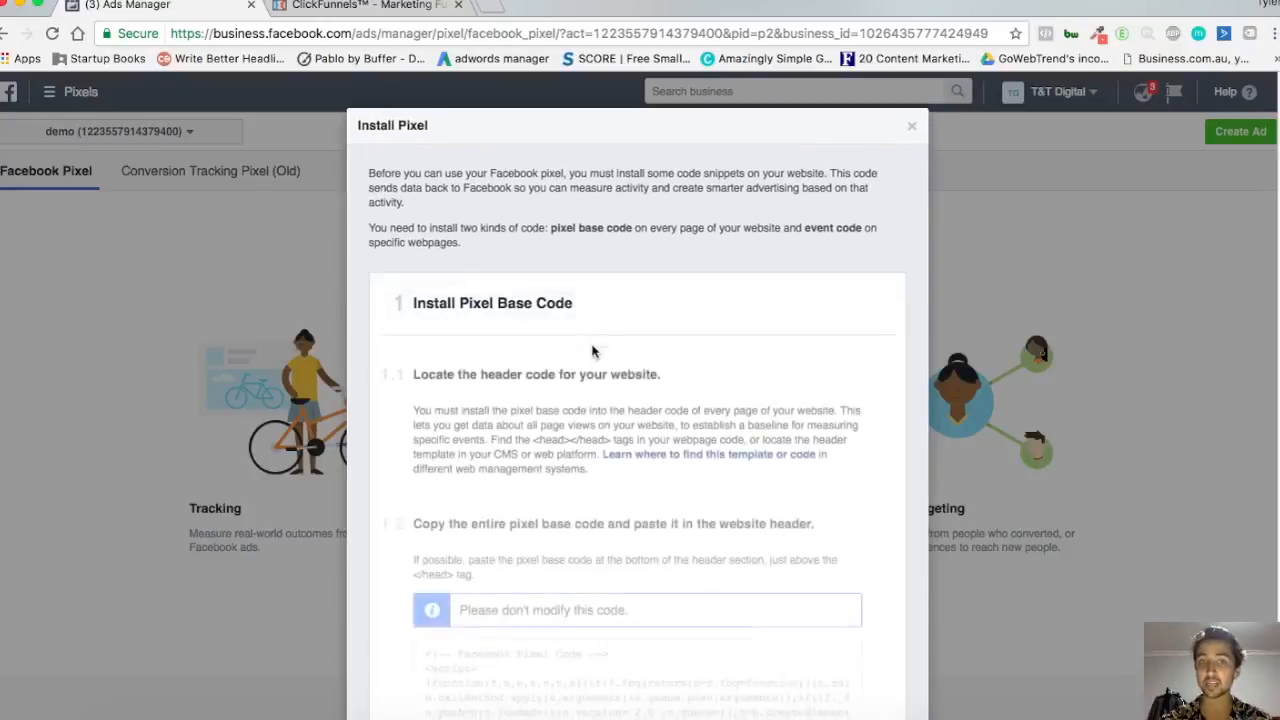
- Copy the entire pixel base code to the clipboard from the installation instructions
{"action": "scroll", "coordinate": [630, 420], "scroll_direction": "down", "scroll_amount": 5}
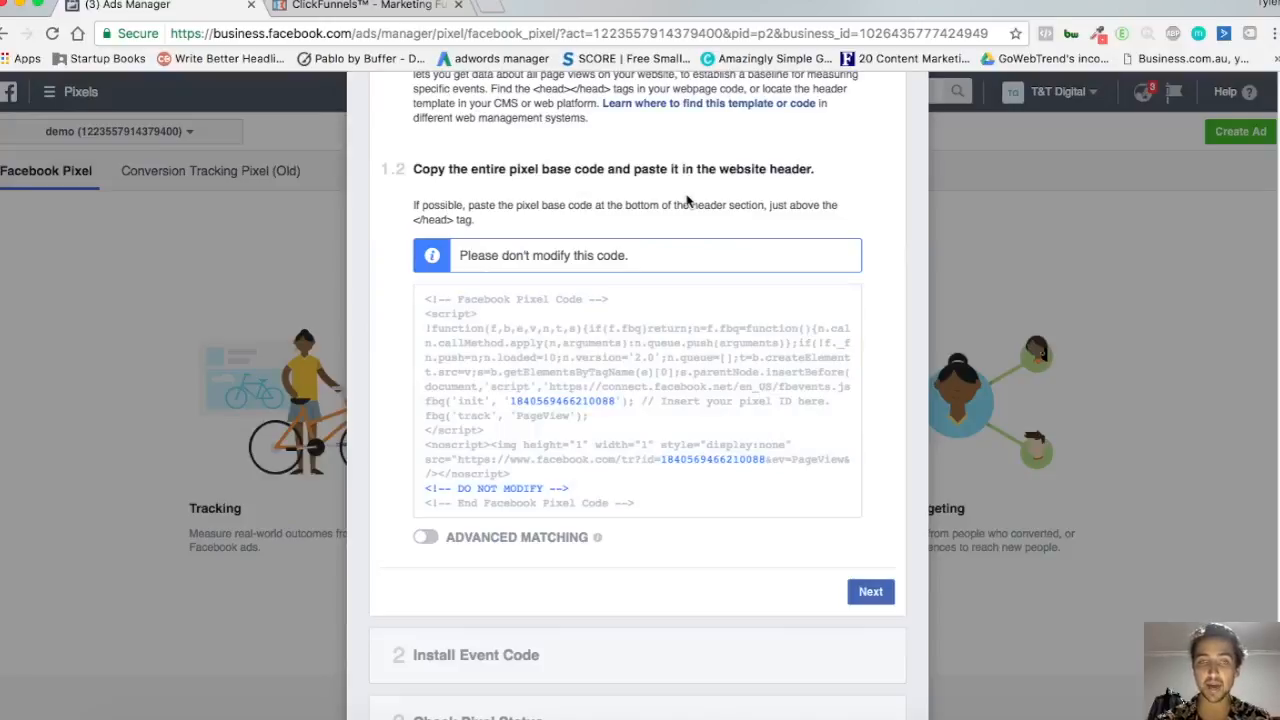
{"action": "mouse_move", "coordinate": [702, 483]}
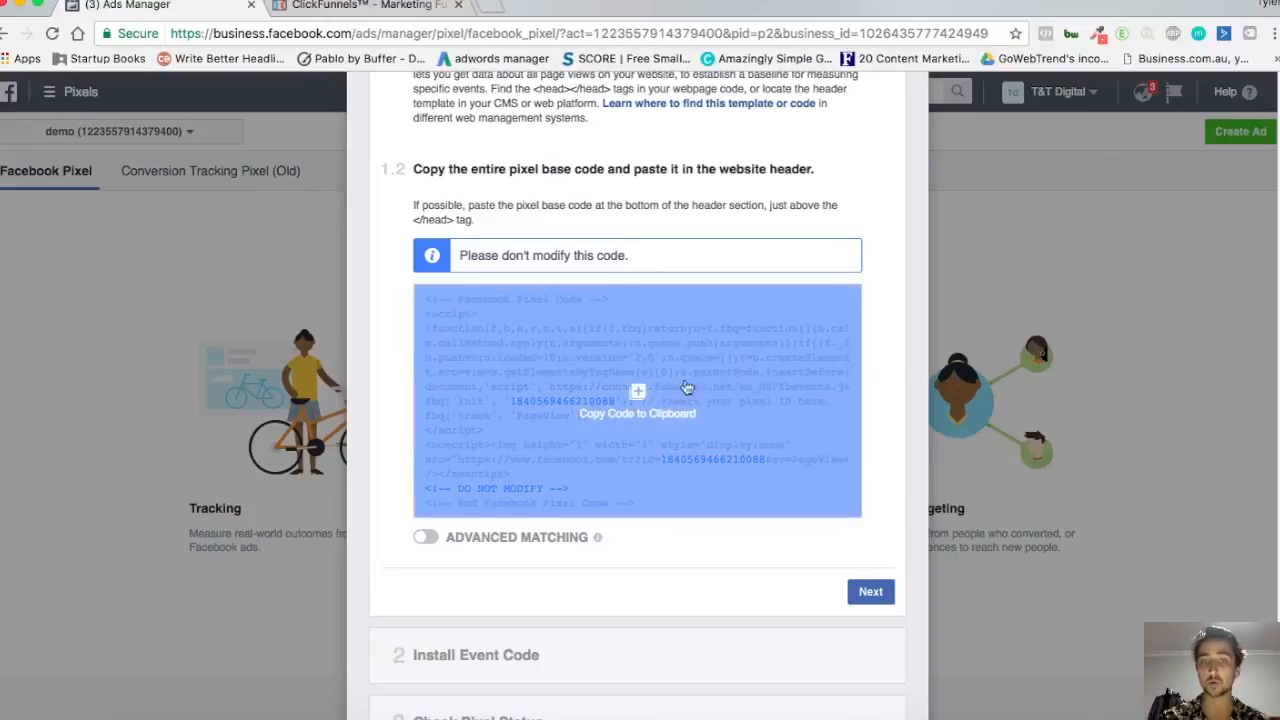
{"action": "left_click", "coordinate": [648, 374]}
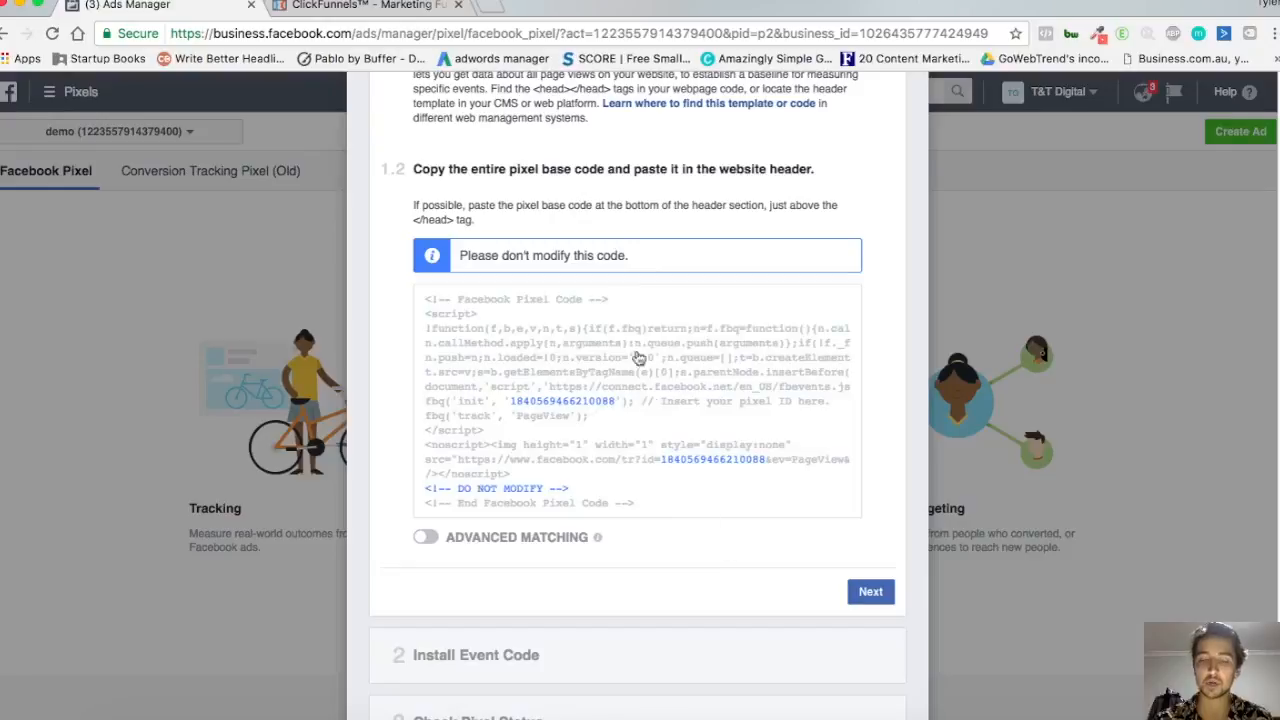
{"action": "left_click", "coordinate": [645, 405]}
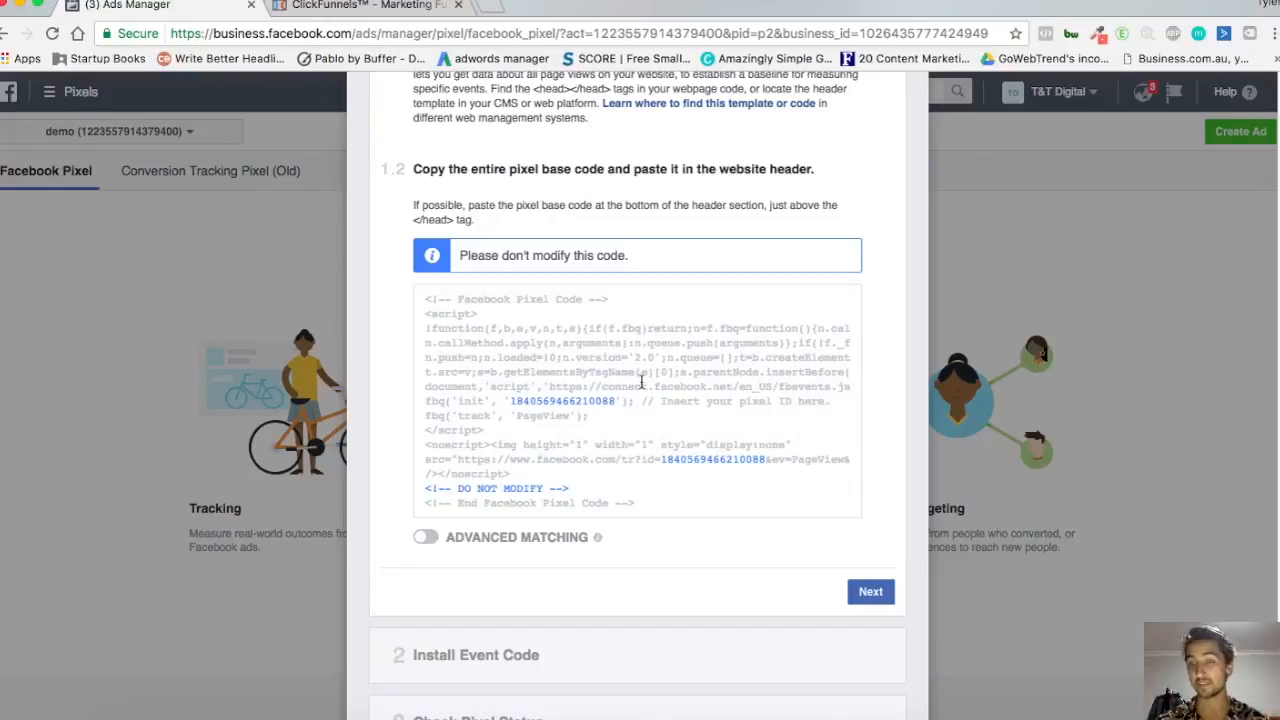
{"action": "left_click", "coordinate": [693, 440]}
- Switch to ClickFunnels and open the funnel's email optin page for editing
{"action": "left_click", "coordinate": [345, 8]}
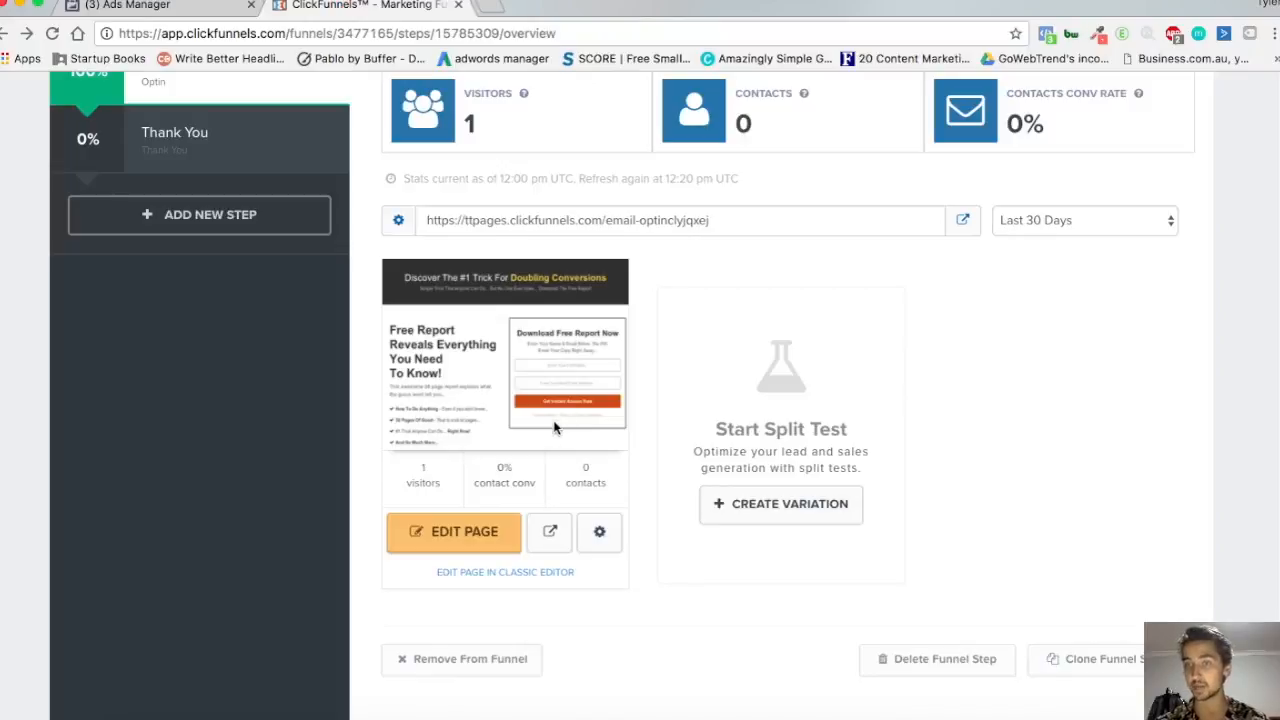
{"action": "scroll", "coordinate": [550, 430], "scroll_direction": "down", "scroll_amount": 1}
{"action": "left_click", "coordinate": [470, 536]}
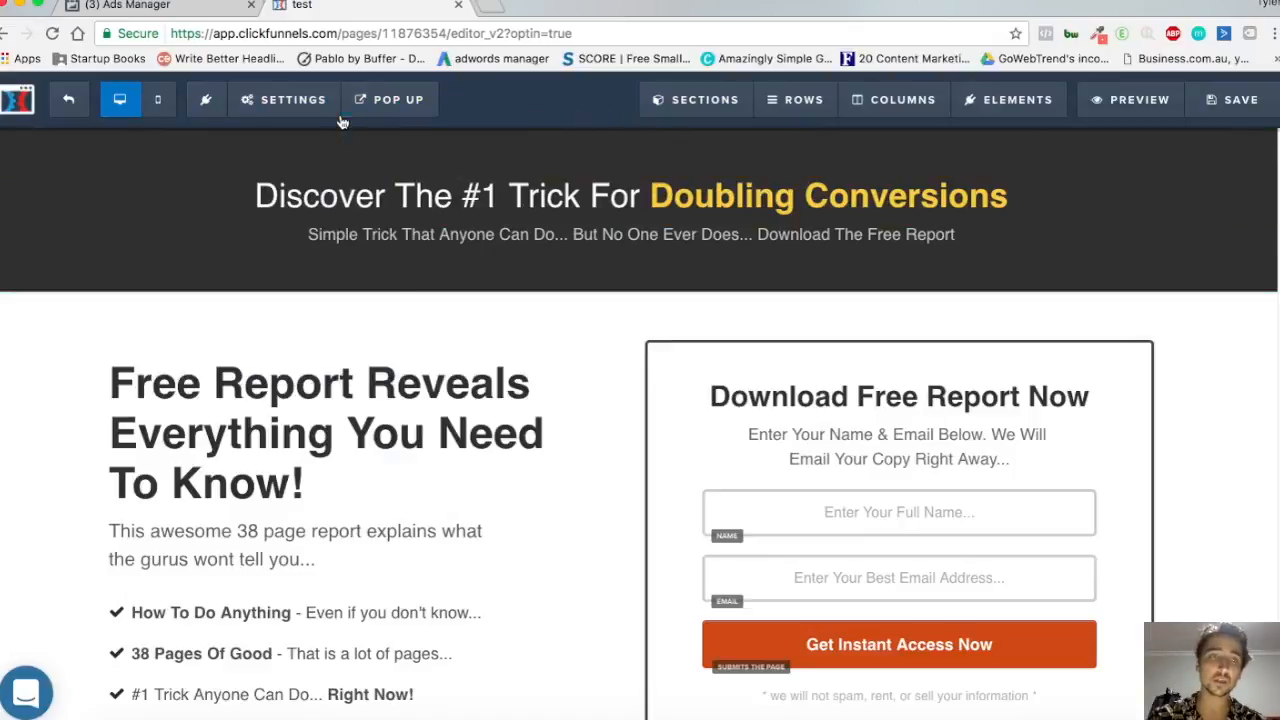
- Paste the copied Facebook pixel base code into the optin page's header tracking code and close the tracking code window
{"action": "mouse_move", "coordinate": [281, 117]}
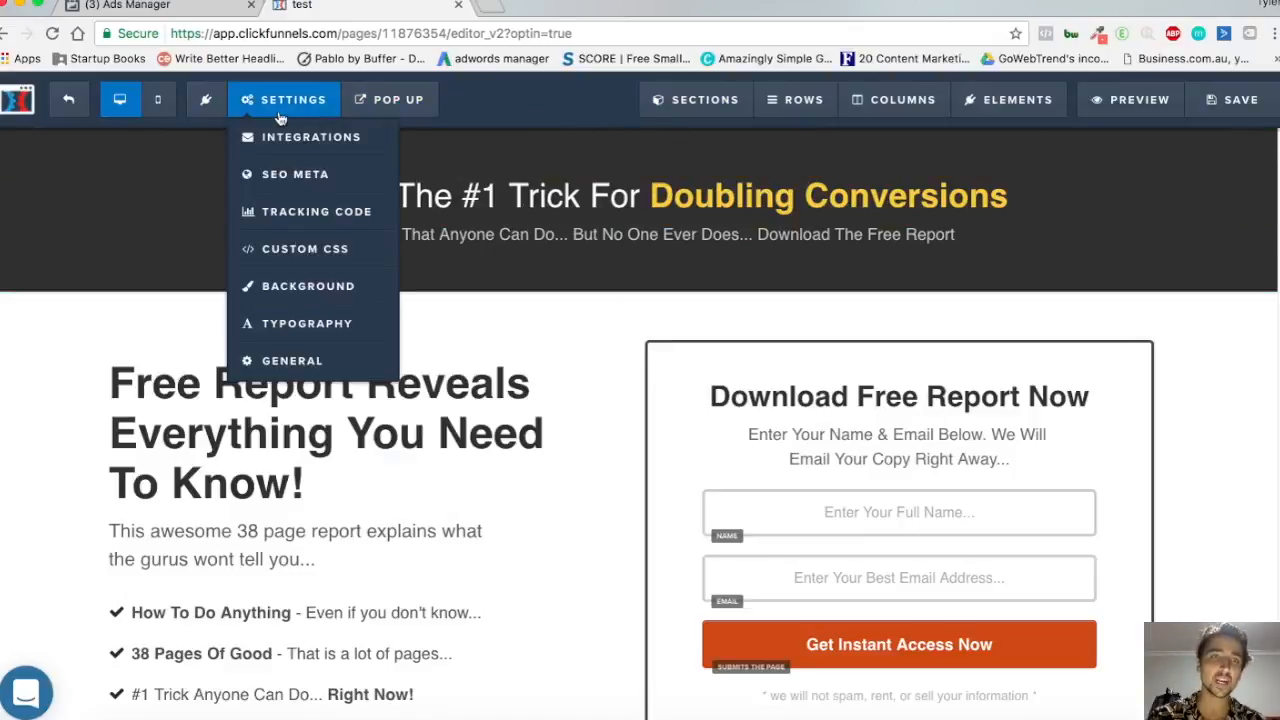
{"action": "left_click", "coordinate": [318, 210]}
{"action": "left_click", "coordinate": [431, 220]}
{"action": "left_click", "coordinate": [456, 178]}
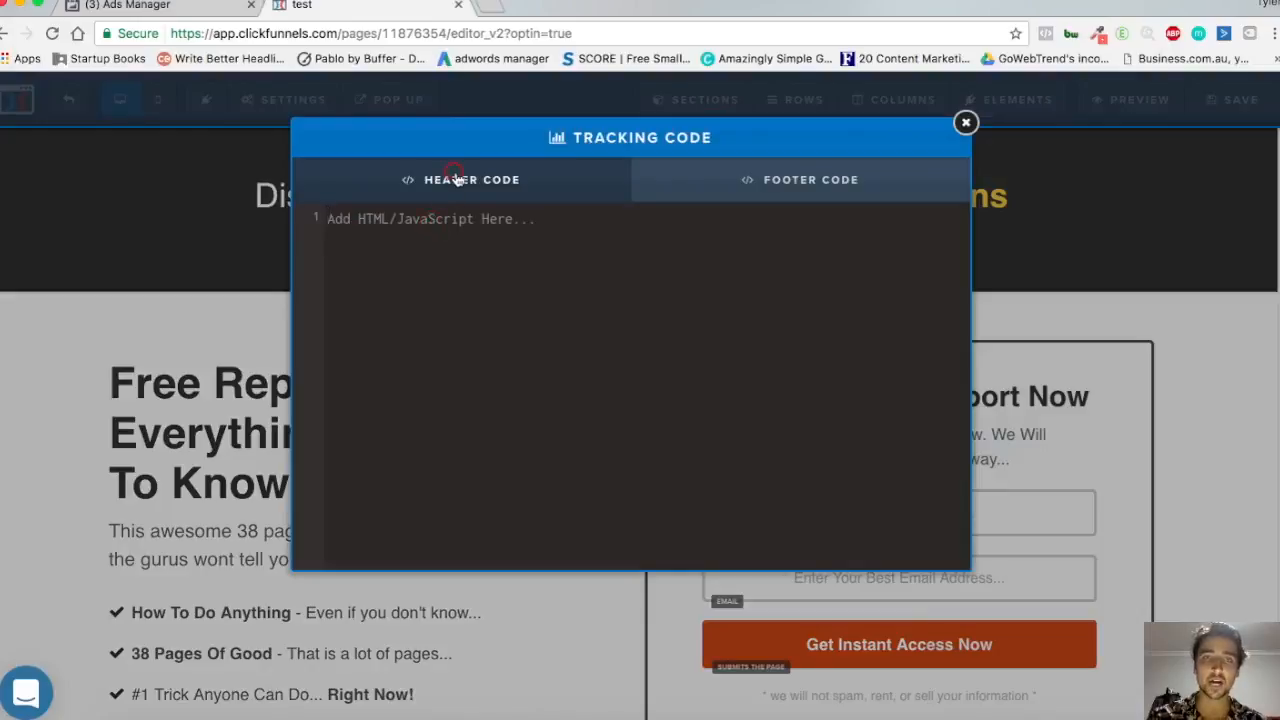
{"action": "left_click", "coordinate": [661, 176]}
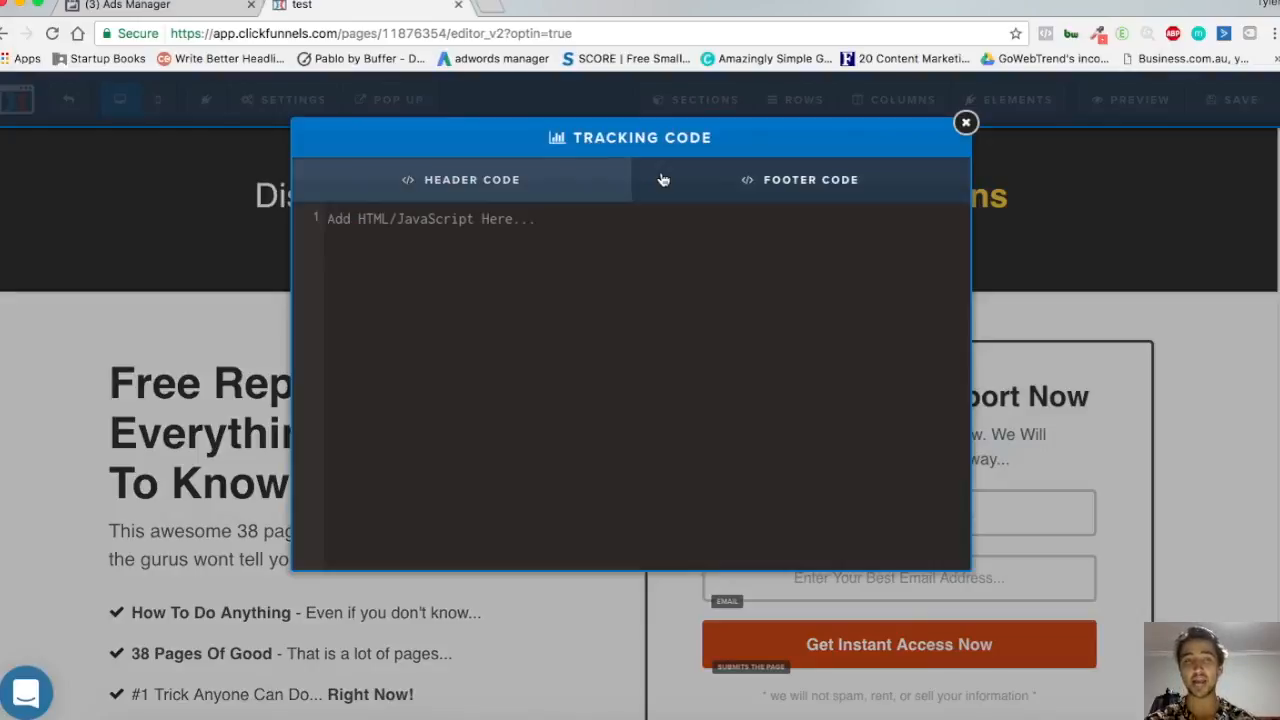
{"action": "left_click", "coordinate": [626, 181]}
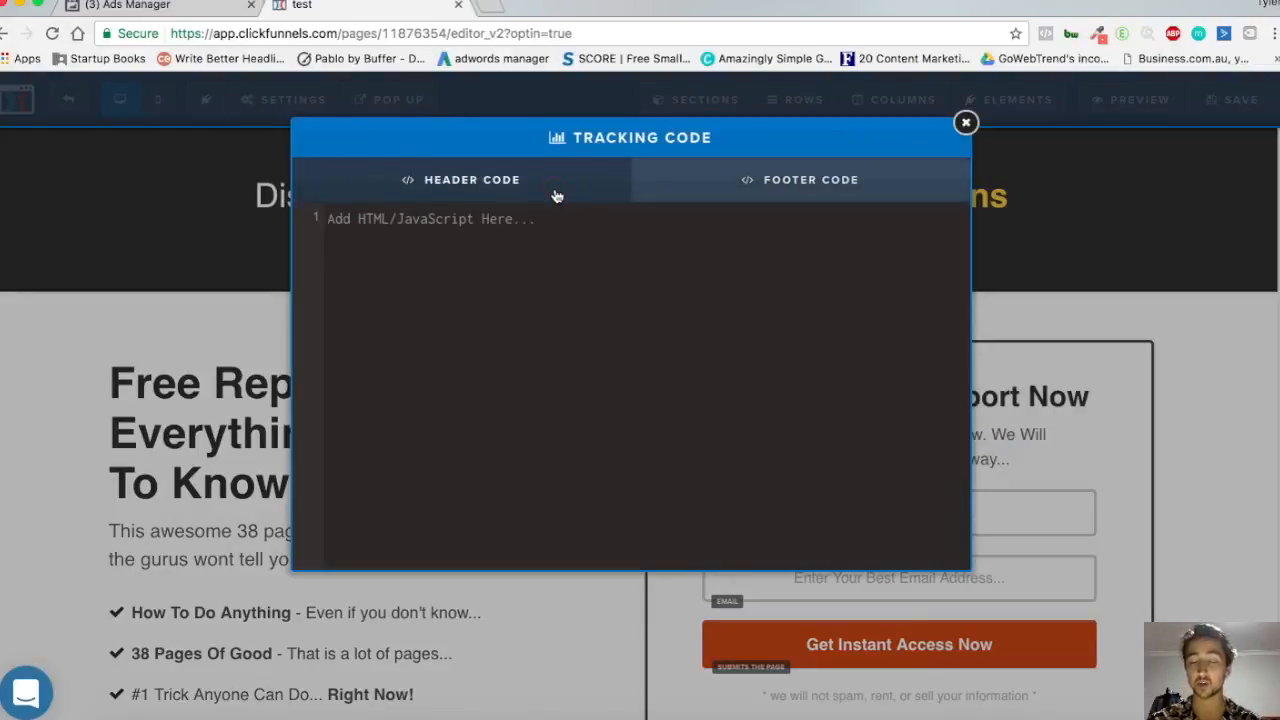
{"action": "left_click", "coordinate": [524, 240]}
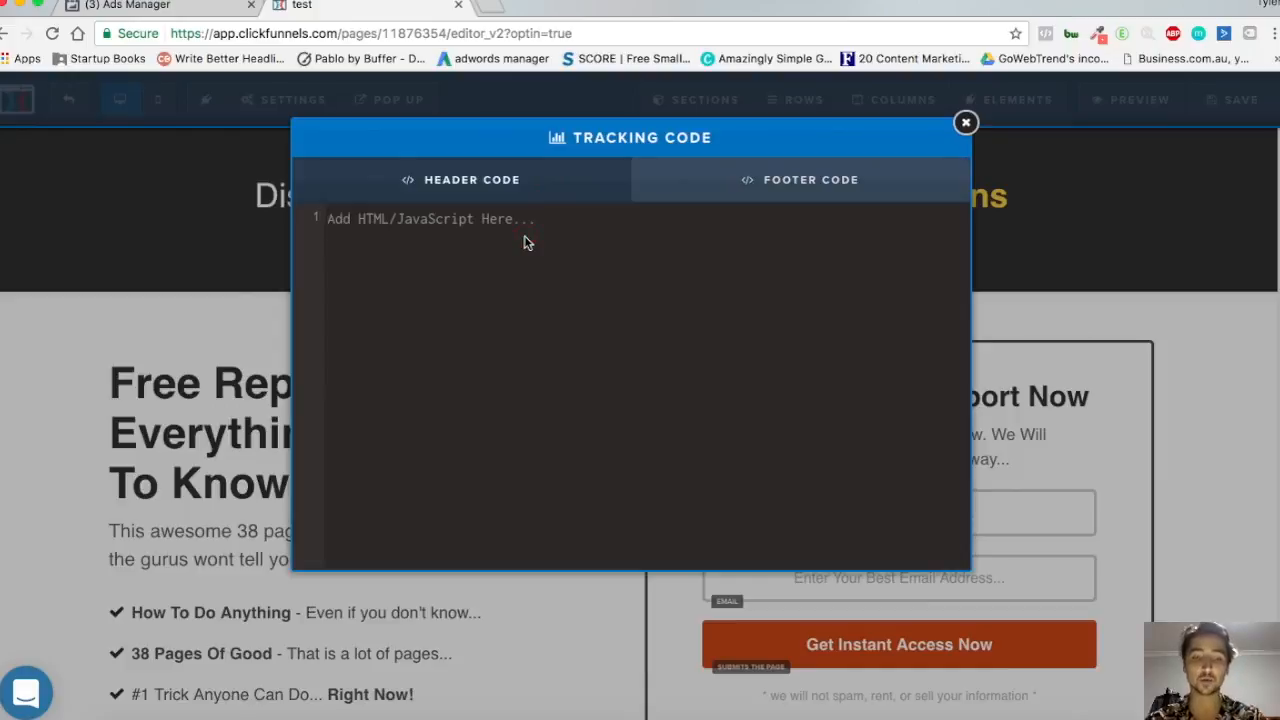
{"action": "key", "text": "super+v"}
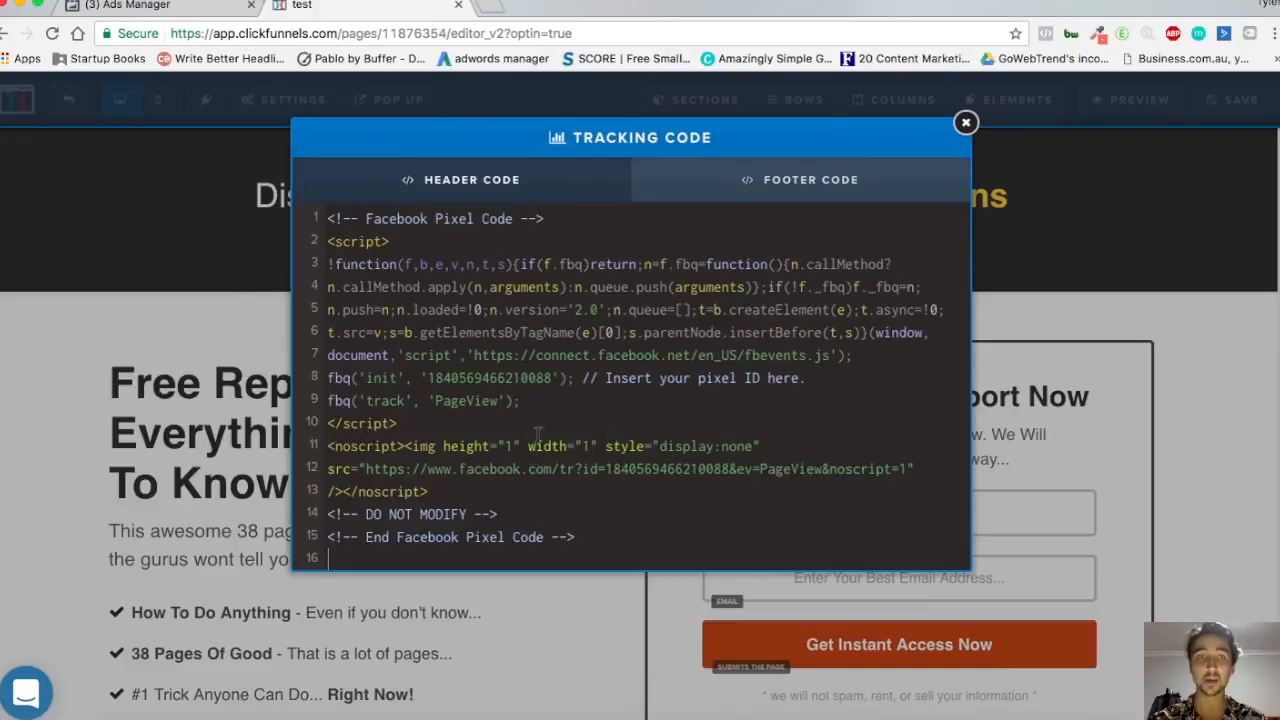
{"action": "left_click", "coordinate": [967, 123]}
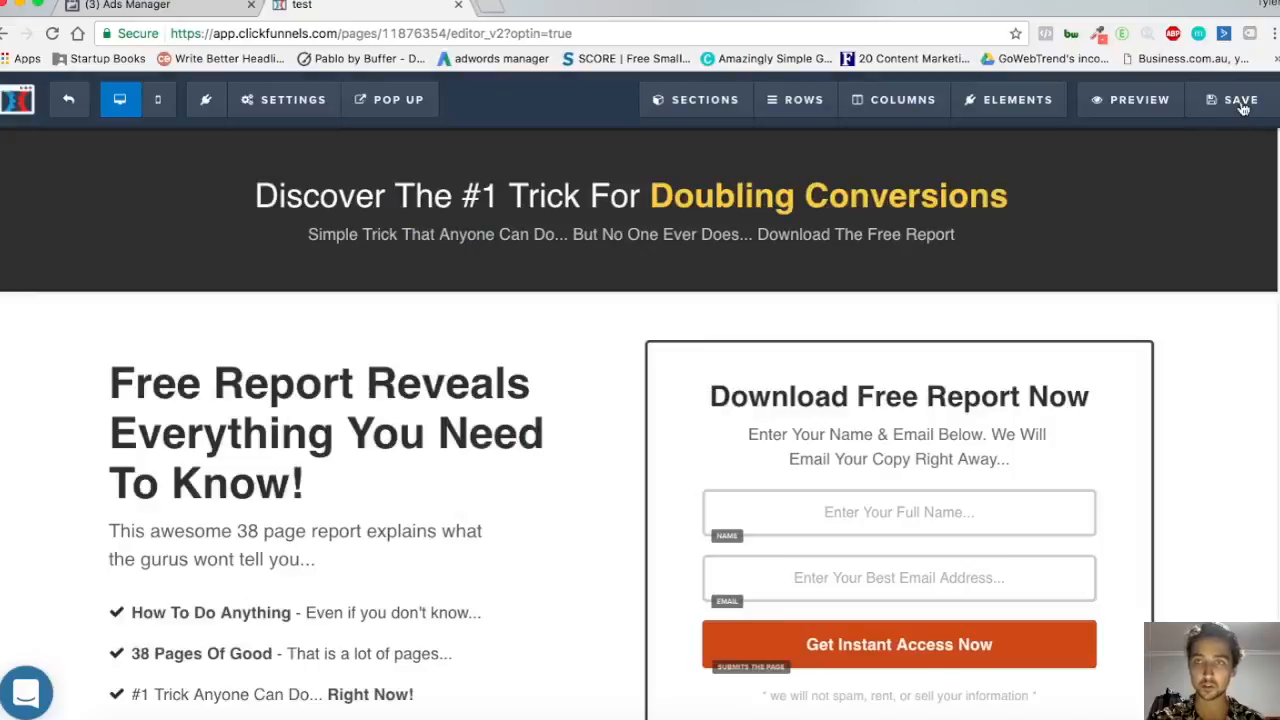
- Save the edited optin page and open its preview
{"action": "left_click", "coordinate": [1232, 104]}
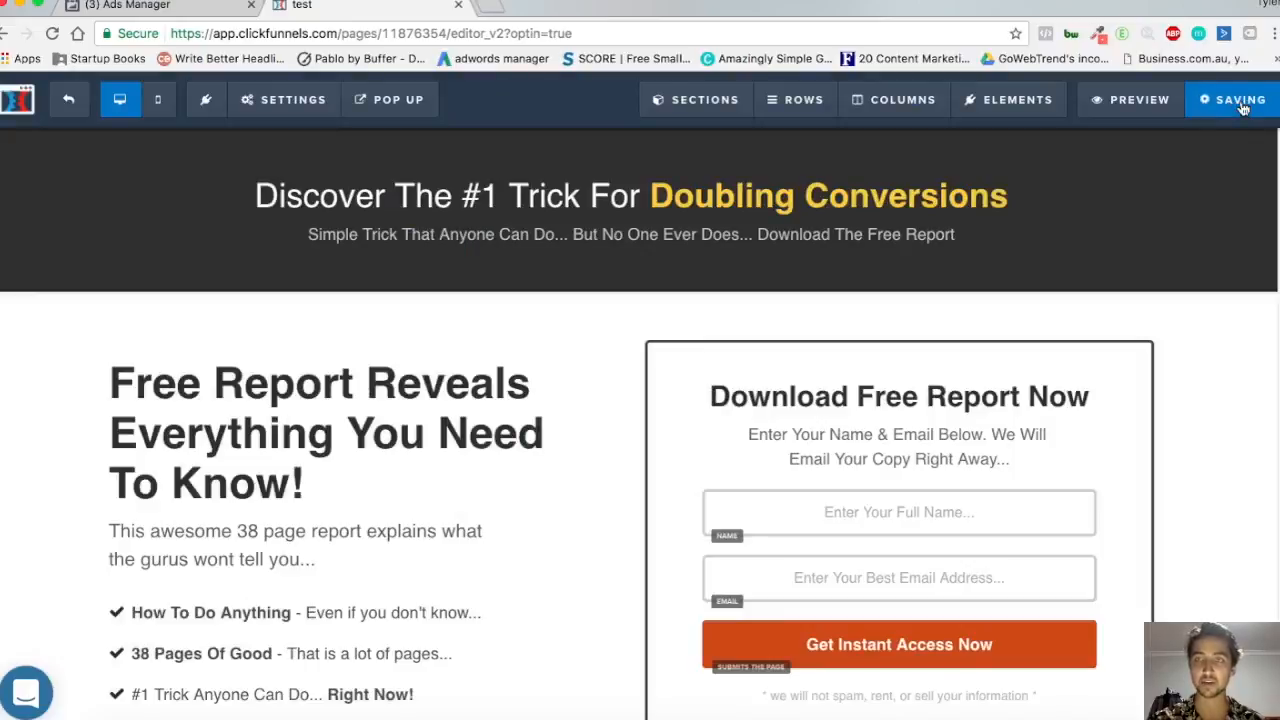
{"action": "left_click", "coordinate": [1130, 100]}
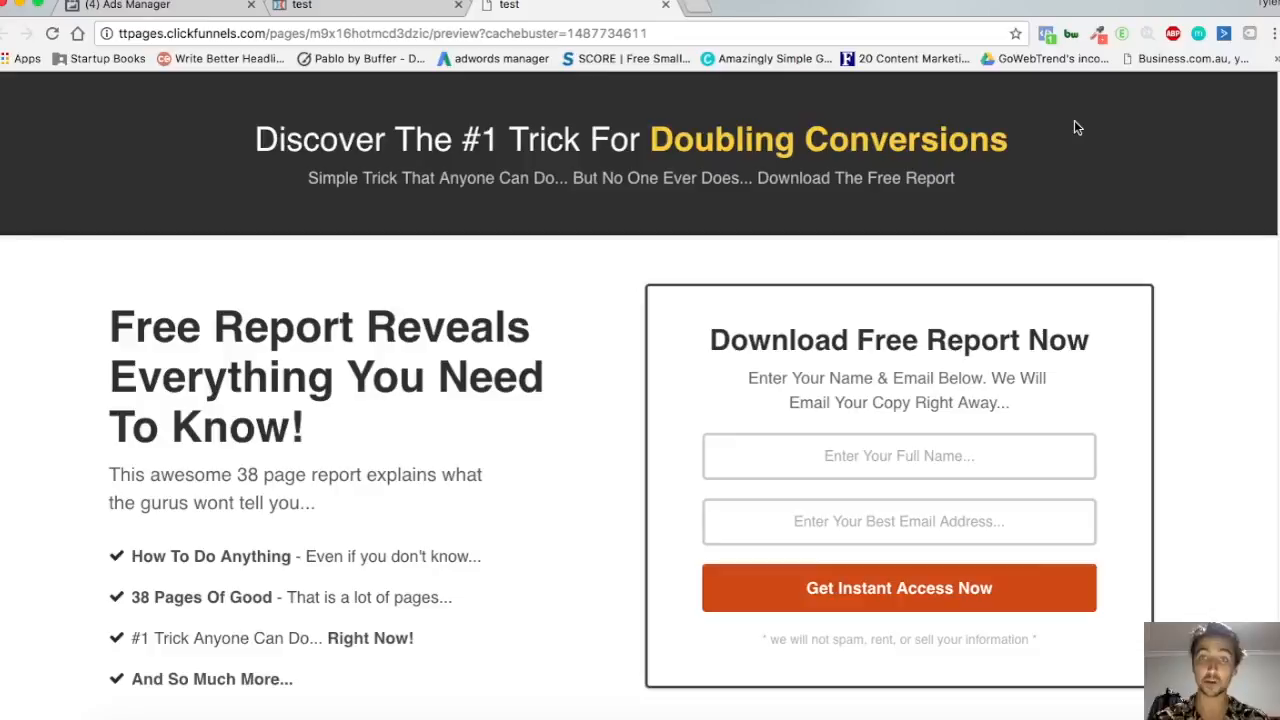
- Check which Facebook pixel and events fire on the optin page preview using Facebook Pixel Helper
{"action": "left_click", "coordinate": [1050, 38]}
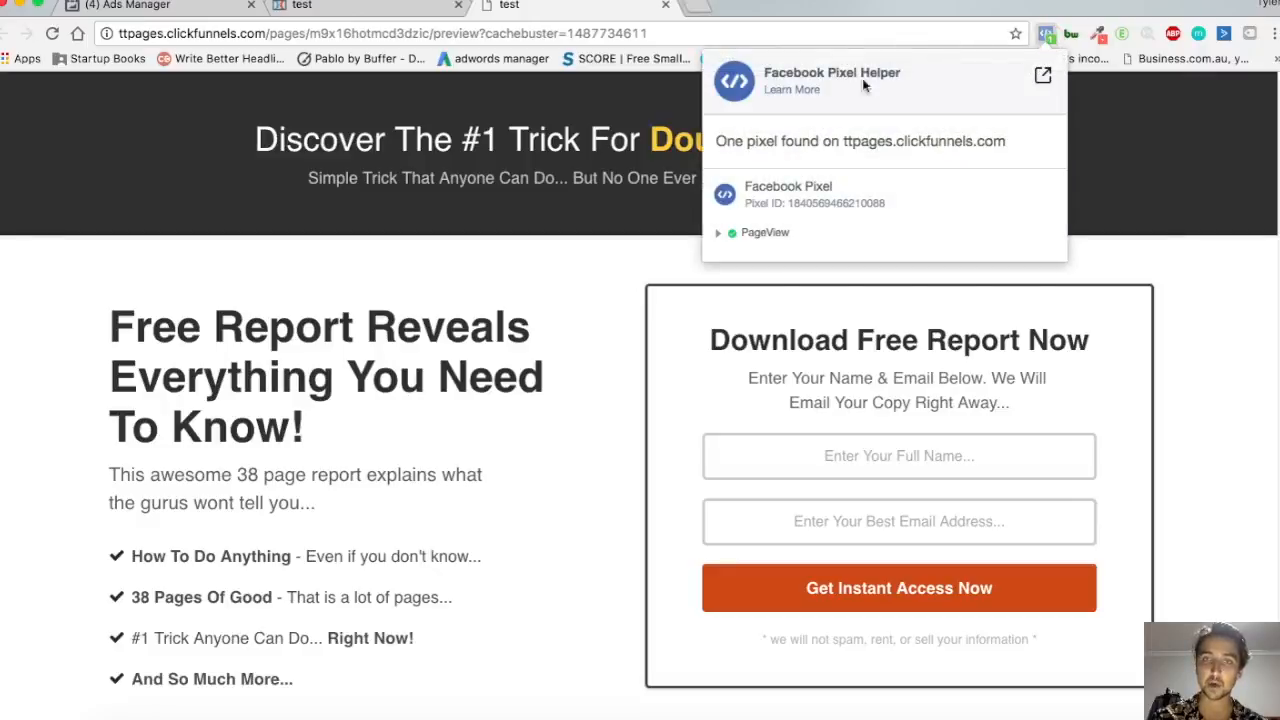
{"action": "left_click_drag", "start_coordinate": [914, 73], "coordinate": [757, 77]}
{"action": "left_click", "coordinate": [915, 84]}
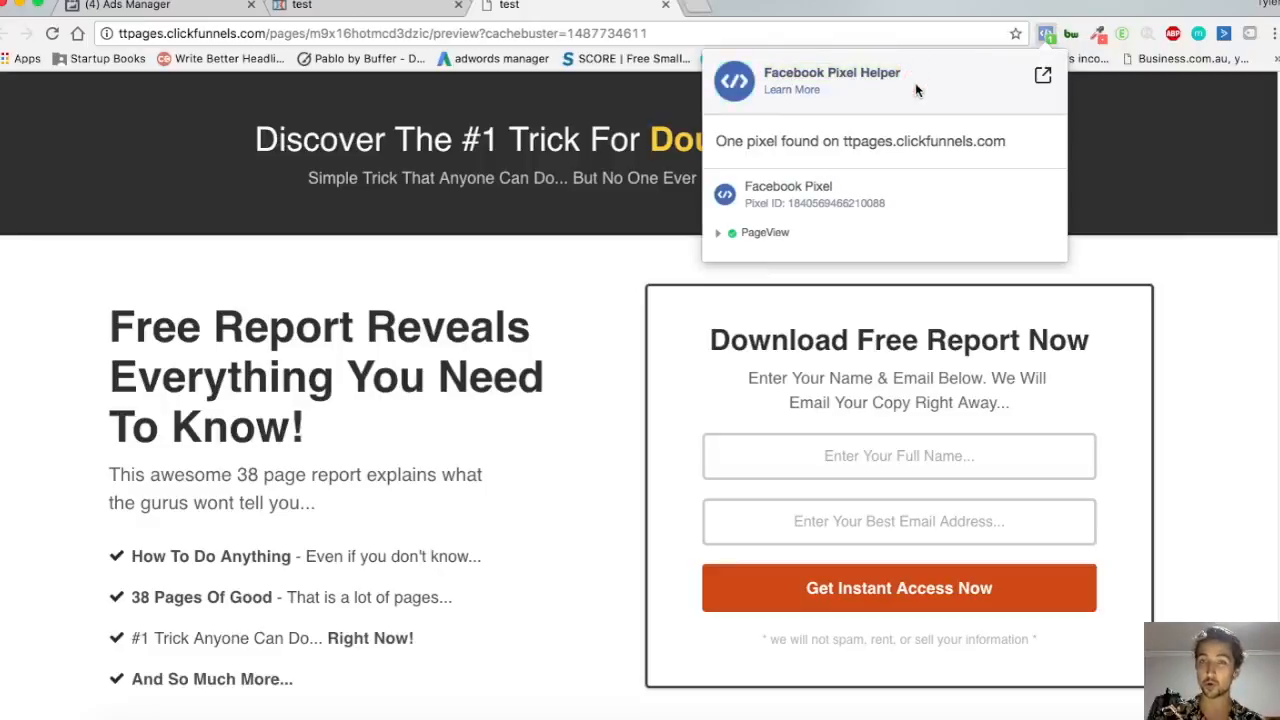
{"action": "left_click", "coordinate": [734, 231]}
{"action": "left_click", "coordinate": [735, 232]}
{"action": "left_click", "coordinate": [1045, 33]}
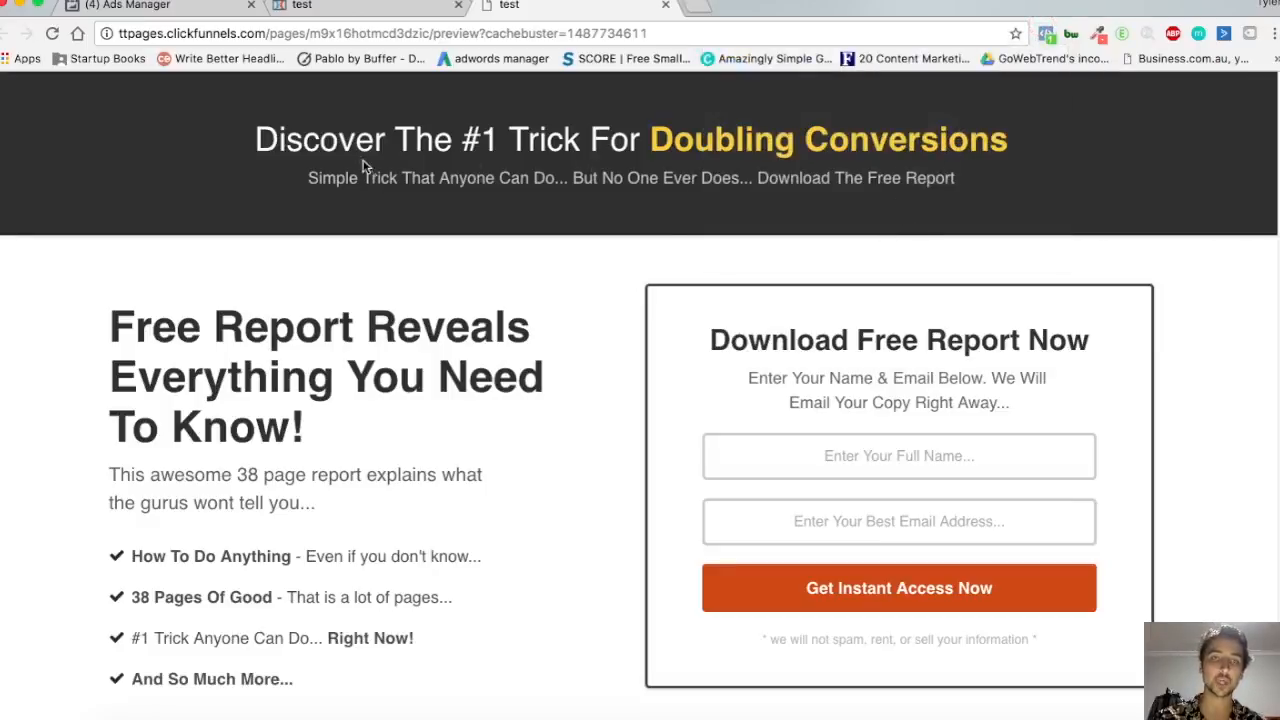
{"action": "left_click_drag", "start_coordinate": [278, 140], "coordinate": [933, 208]}
{"action": "left_click", "coordinate": [933, 208]}
{"action": "left_click_drag", "start_coordinate": [250, 140], "coordinate": [930, 208]}
{"action": "left_click", "coordinate": [1050, 212]}
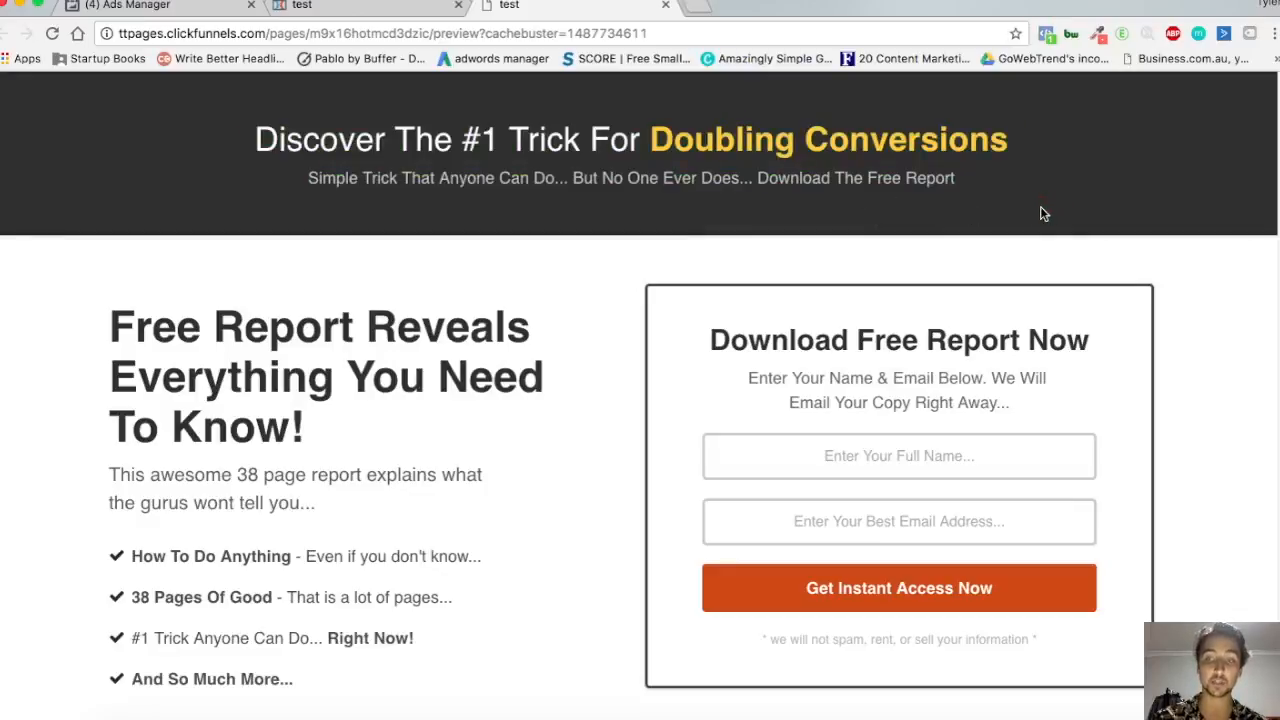
{"action": "left_click_drag", "start_coordinate": [275, 142], "coordinate": [1044, 197]}
{"action": "left_click", "coordinate": [1044, 197]}
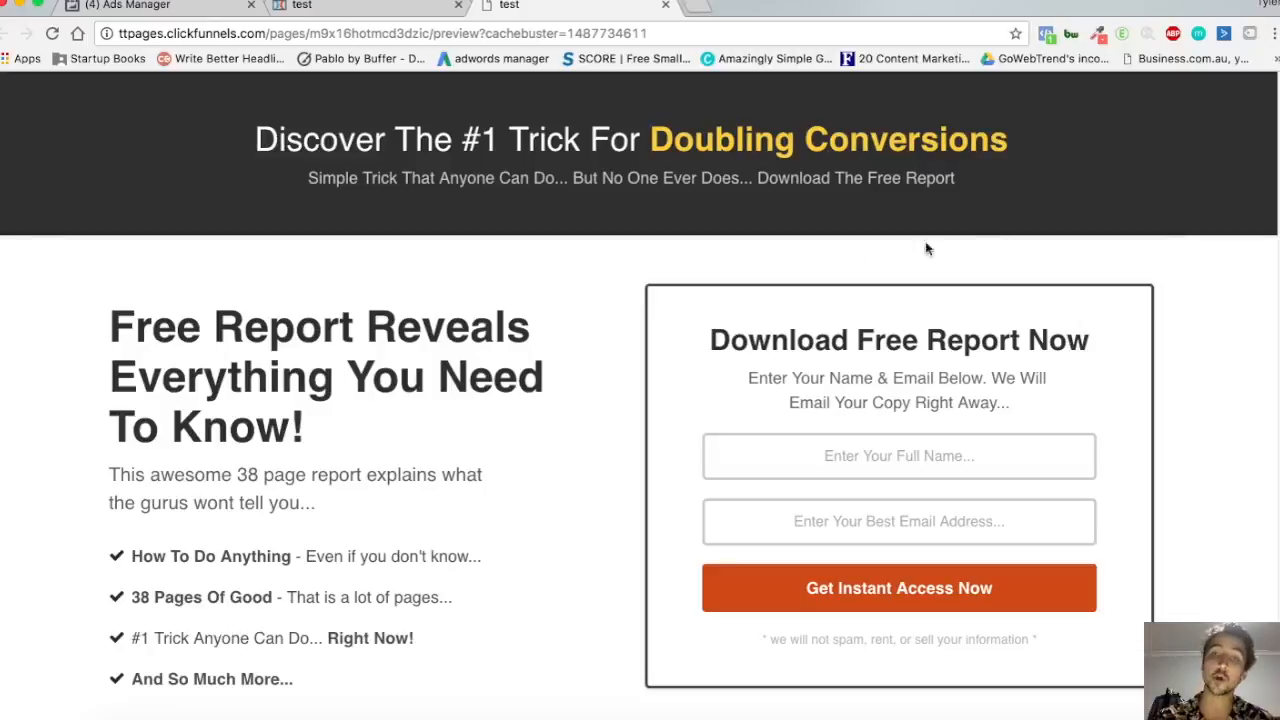
{"action": "left_click_drag", "start_coordinate": [728, 338], "coordinate": [1186, 452]}
{"action": "left_click", "coordinate": [1092, 402]}
{"action": "left_click", "coordinate": [765, 404]}
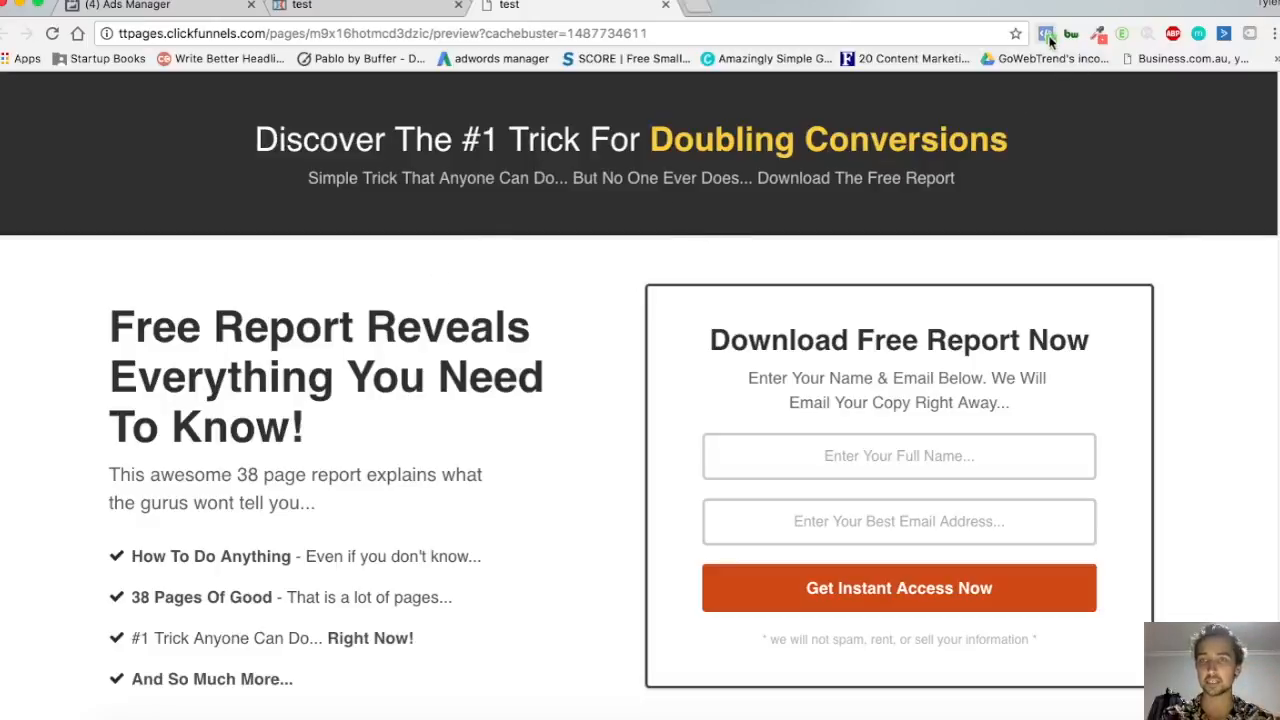
- Close the optin page preview, return to the funnel's steps, and open the Thank You page for editing
{"action": "left_click", "coordinate": [665, 9]}
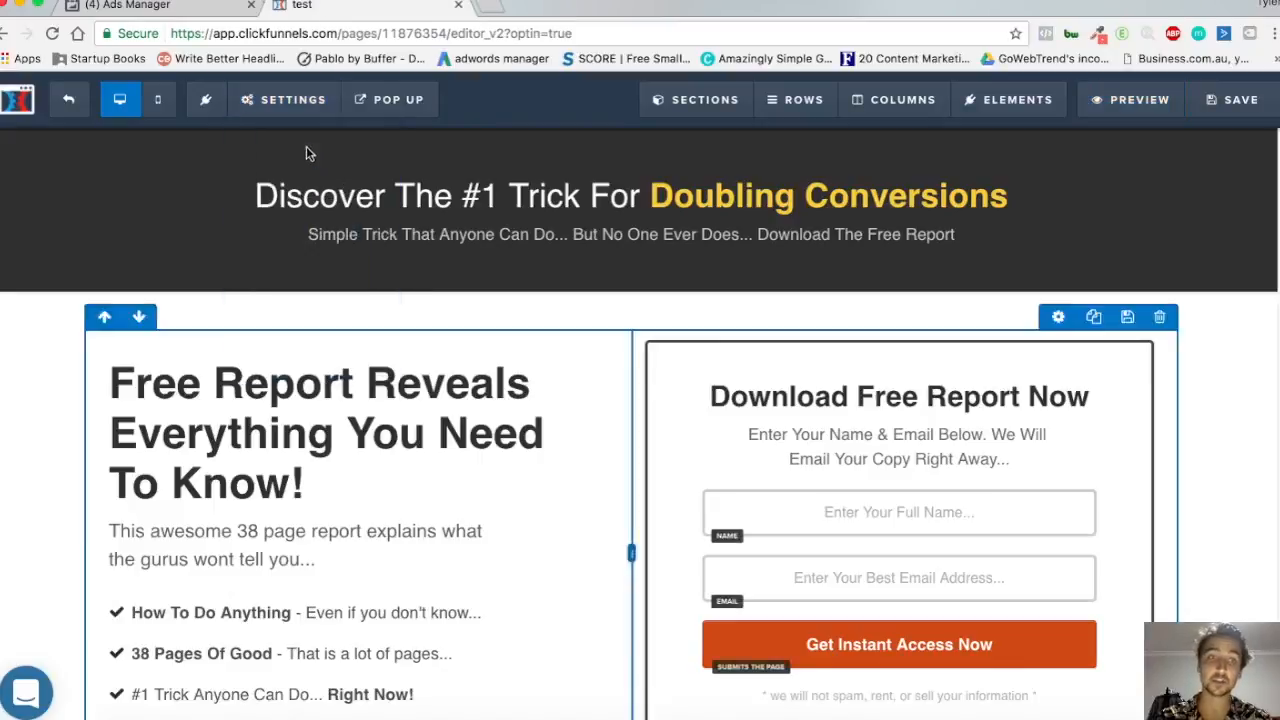
{"action": "left_click", "coordinate": [68, 99]}
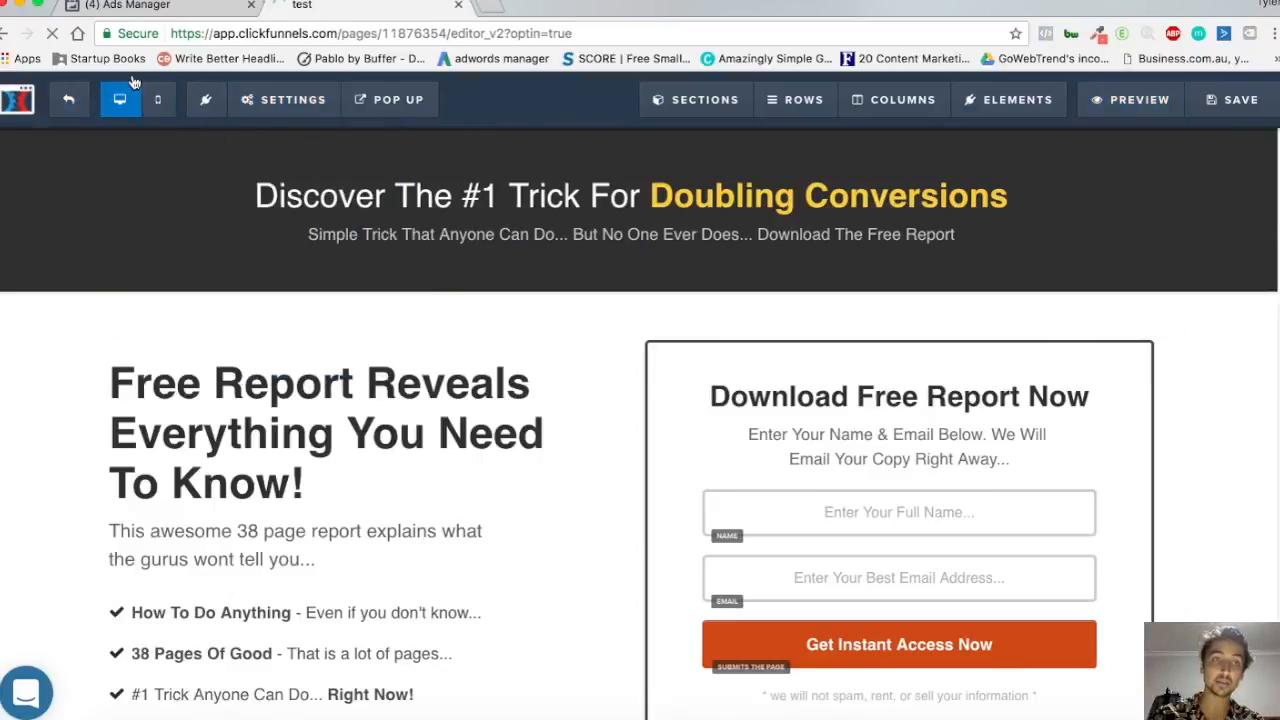
{"action": "mouse_move", "coordinate": [255, 110]}
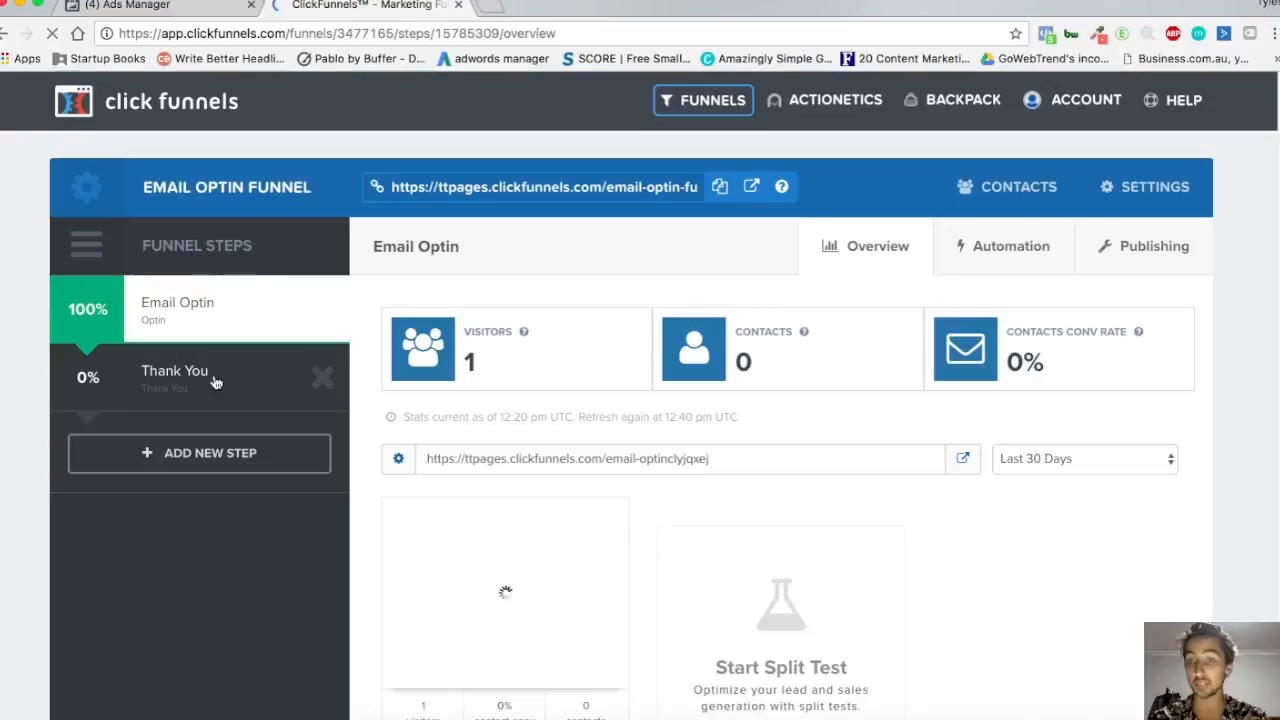
{"action": "left_click", "coordinate": [237, 374]}
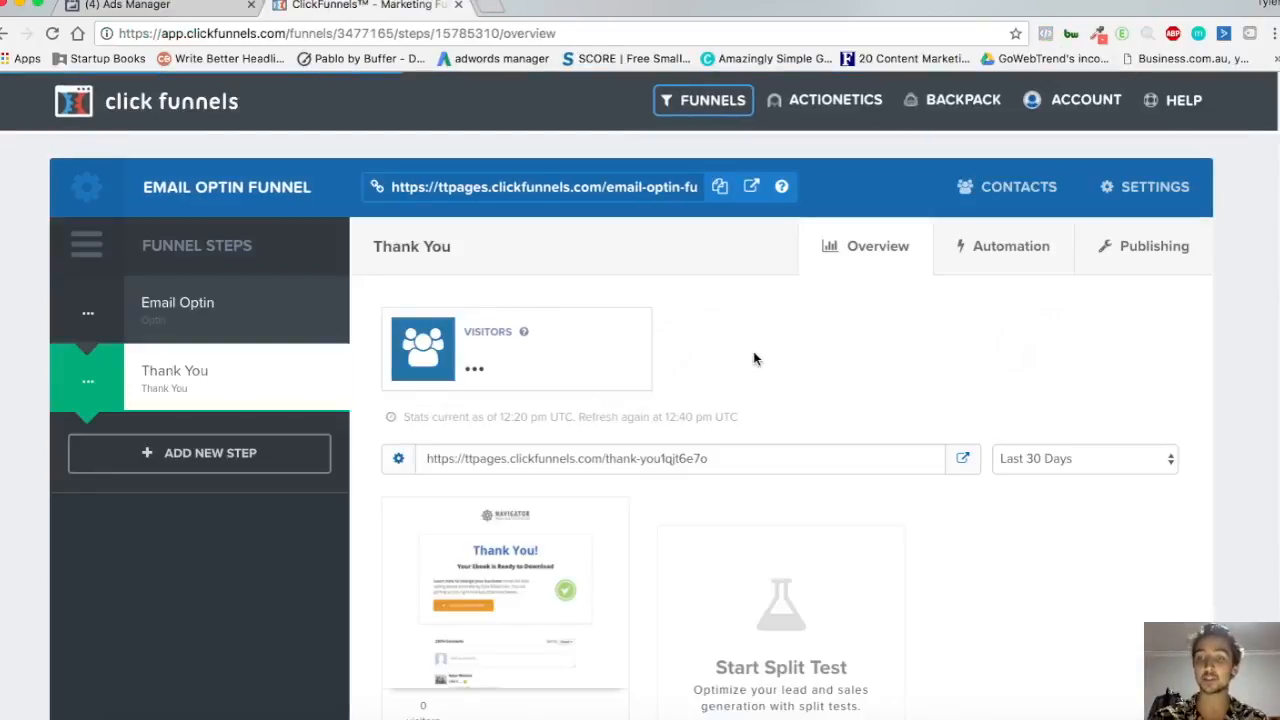
{"action": "scroll", "coordinate": [757, 357], "scroll_direction": "down", "scroll_amount": 4}
{"action": "left_click", "coordinate": [450, 443]}
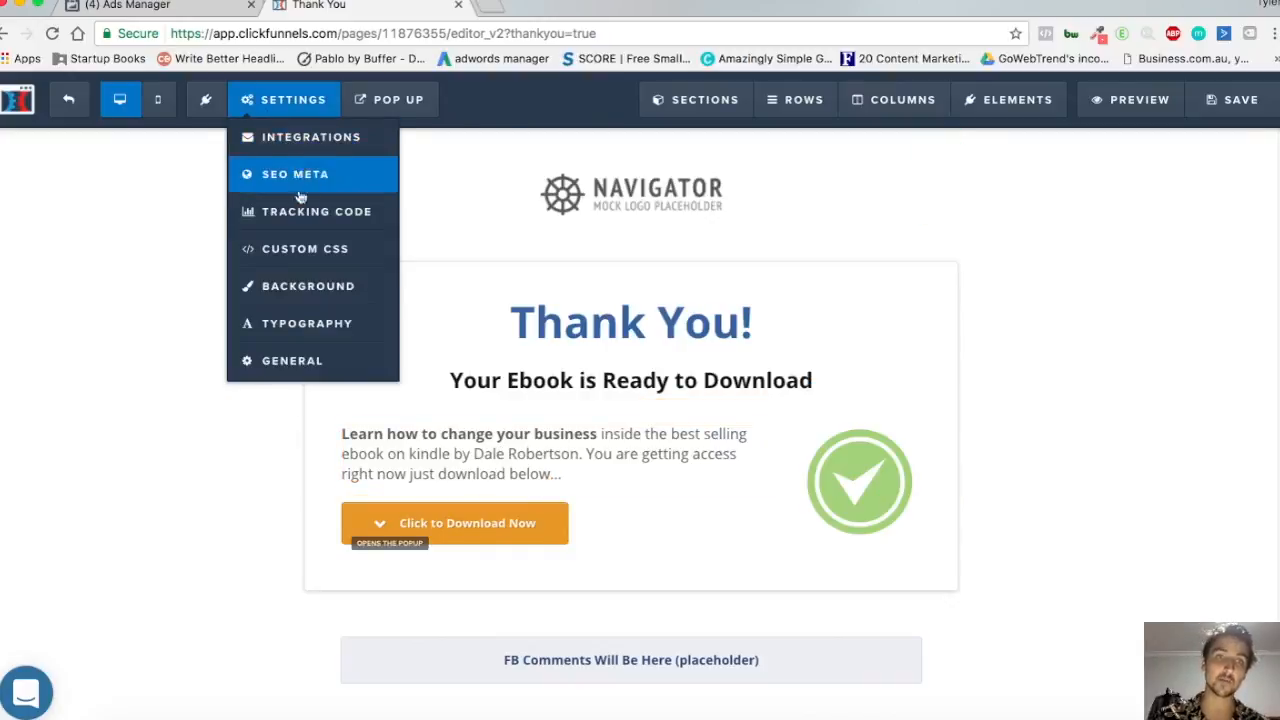
- Paste the copied Facebook pixel base code into the Thank You page's header tracking code and close the tracking code window
{"action": "left_click", "coordinate": [302, 208]}
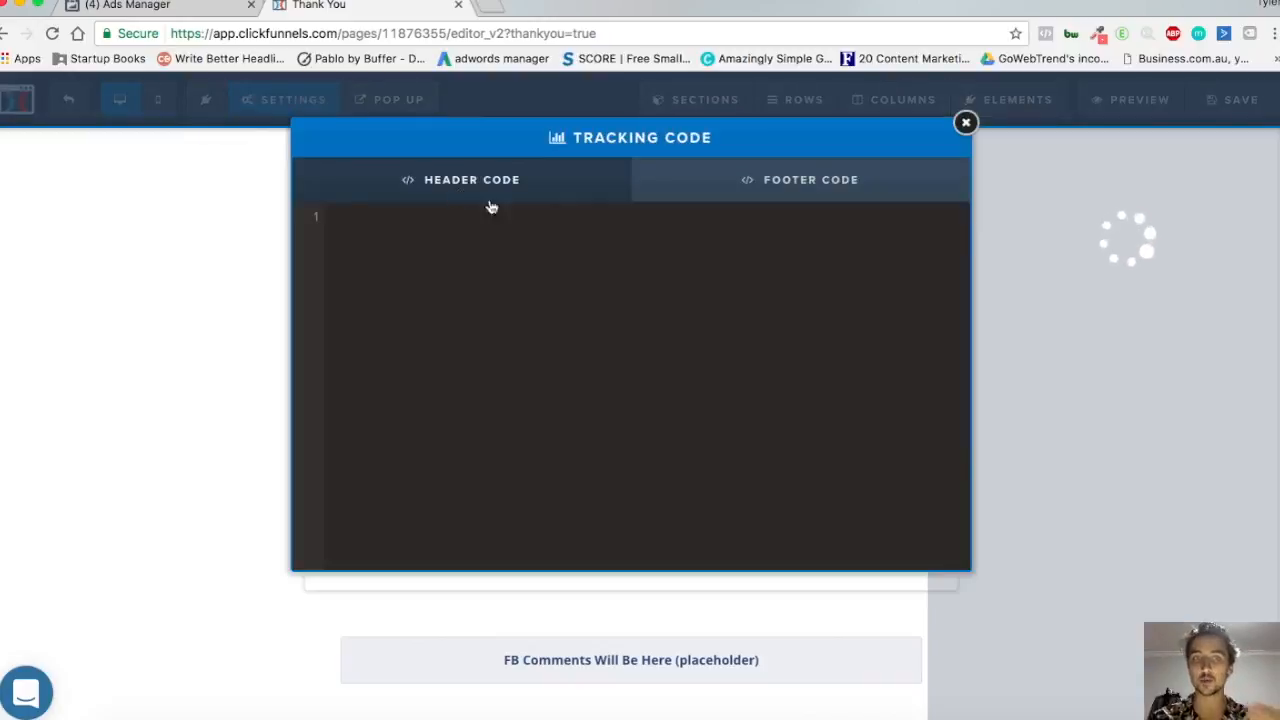
{"action": "key", "text": "super+v"}
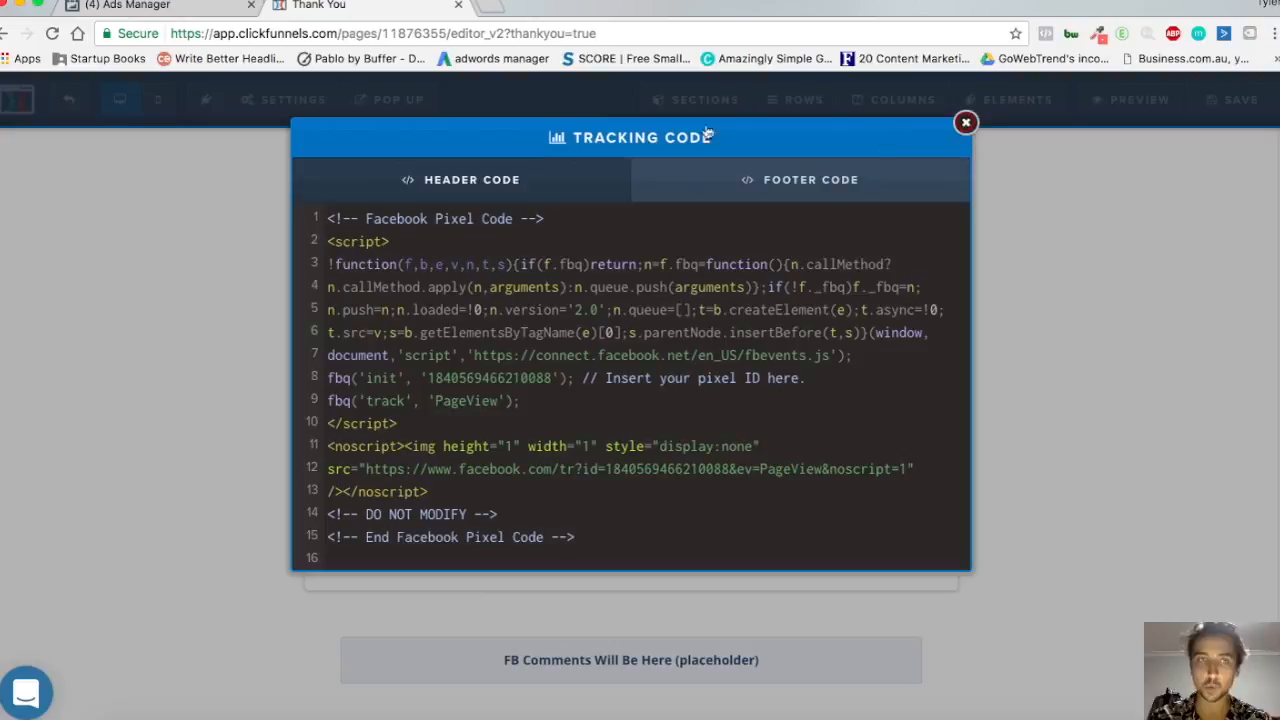
{"action": "left_click", "coordinate": [966, 122]}
- Switch to Ads Manager and show the Basic event codes in the pixel's Install Event Code instructions
{"action": "left_click", "coordinate": [135, 6]}
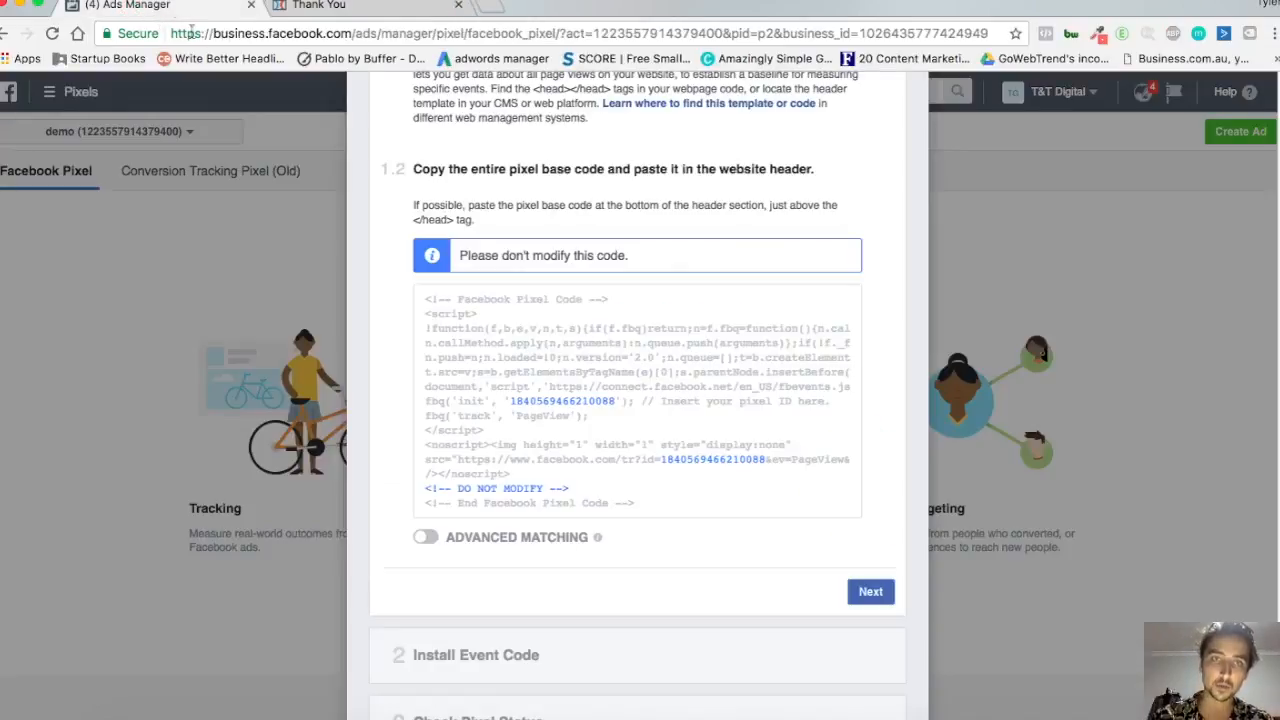
{"action": "scroll", "coordinate": [660, 360], "scroll_direction": "down", "scroll_amount": 3}
{"action": "left_click", "coordinate": [497, 520]}
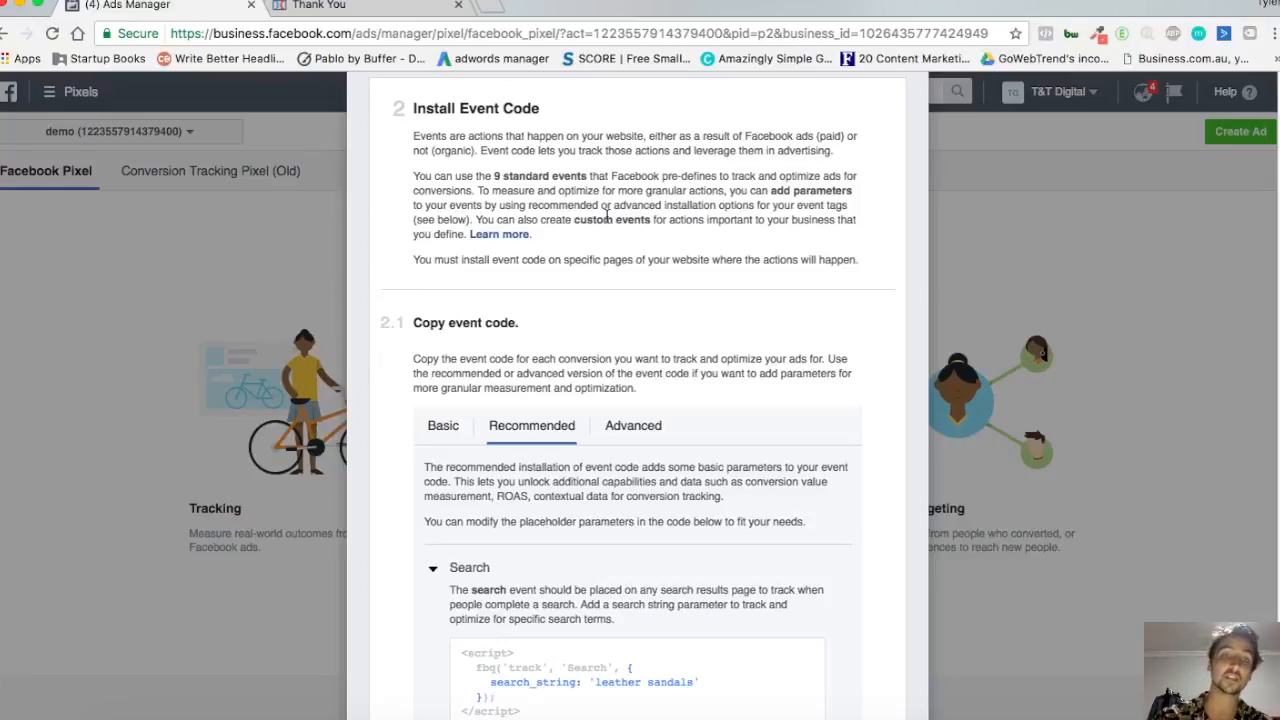
{"action": "left_click", "coordinate": [452, 430]}
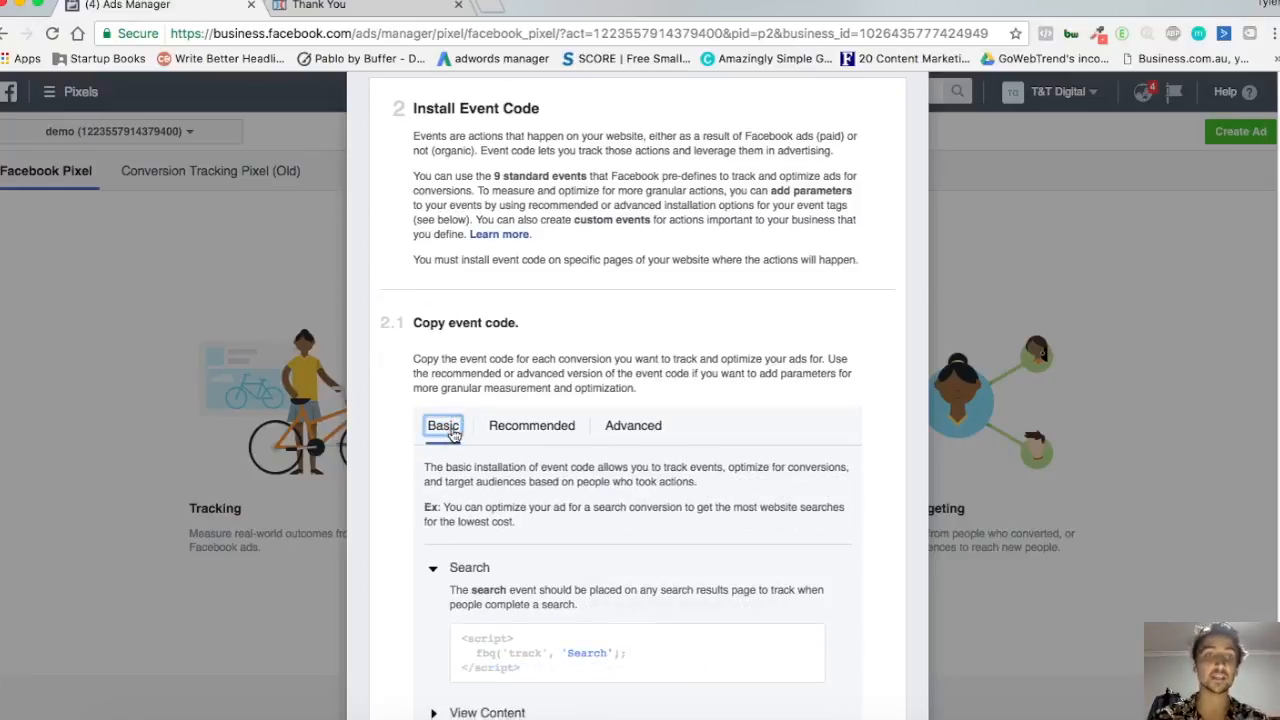
{"action": "scroll", "coordinate": [622, 320], "scroll_direction": "down", "scroll_amount": 5}
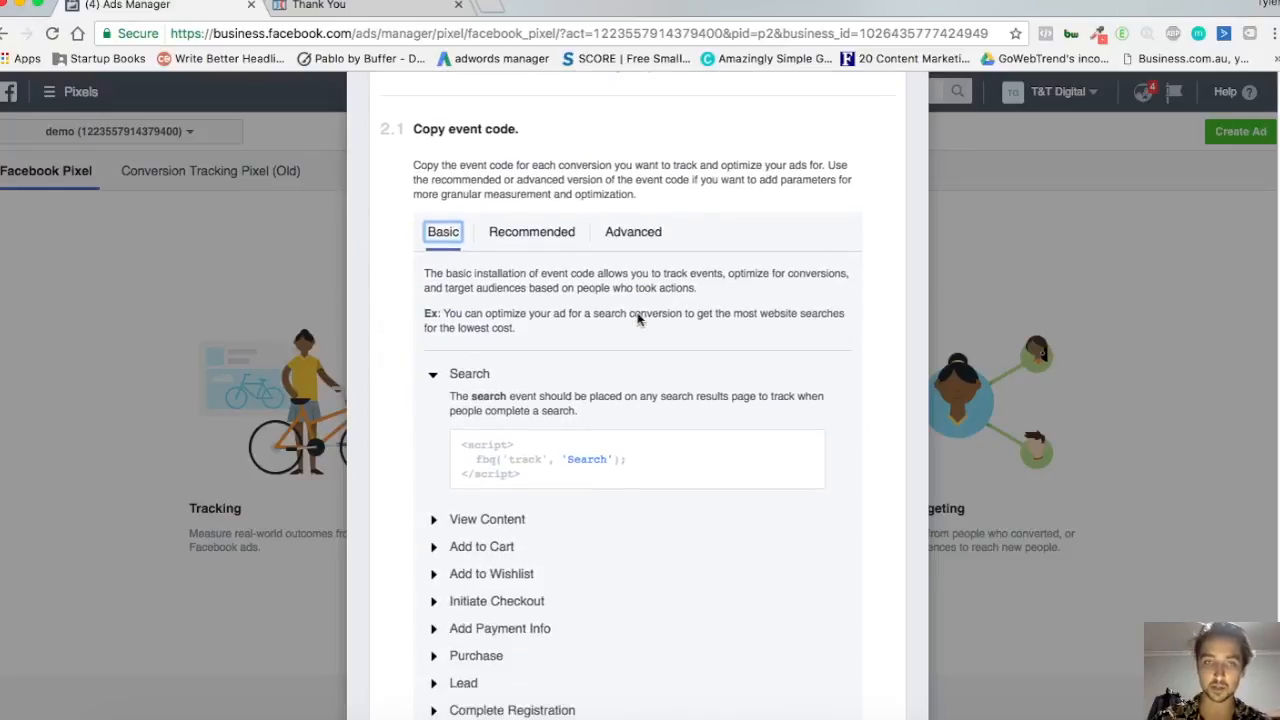
- Expand the Lead event in the Basic event list and copy its event code to the clipboard
{"action": "left_click", "coordinate": [448, 504]}
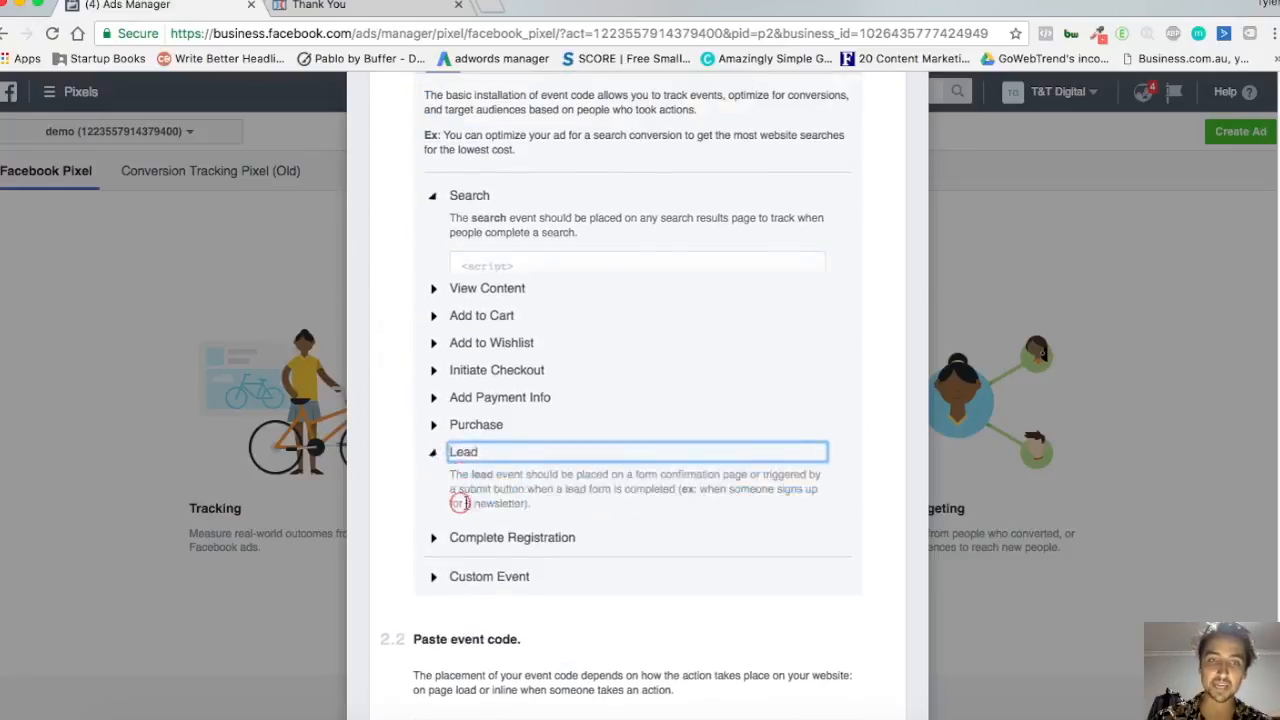
{"action": "left_click", "coordinate": [457, 359]}
{"action": "left_click", "coordinate": [492, 332]}
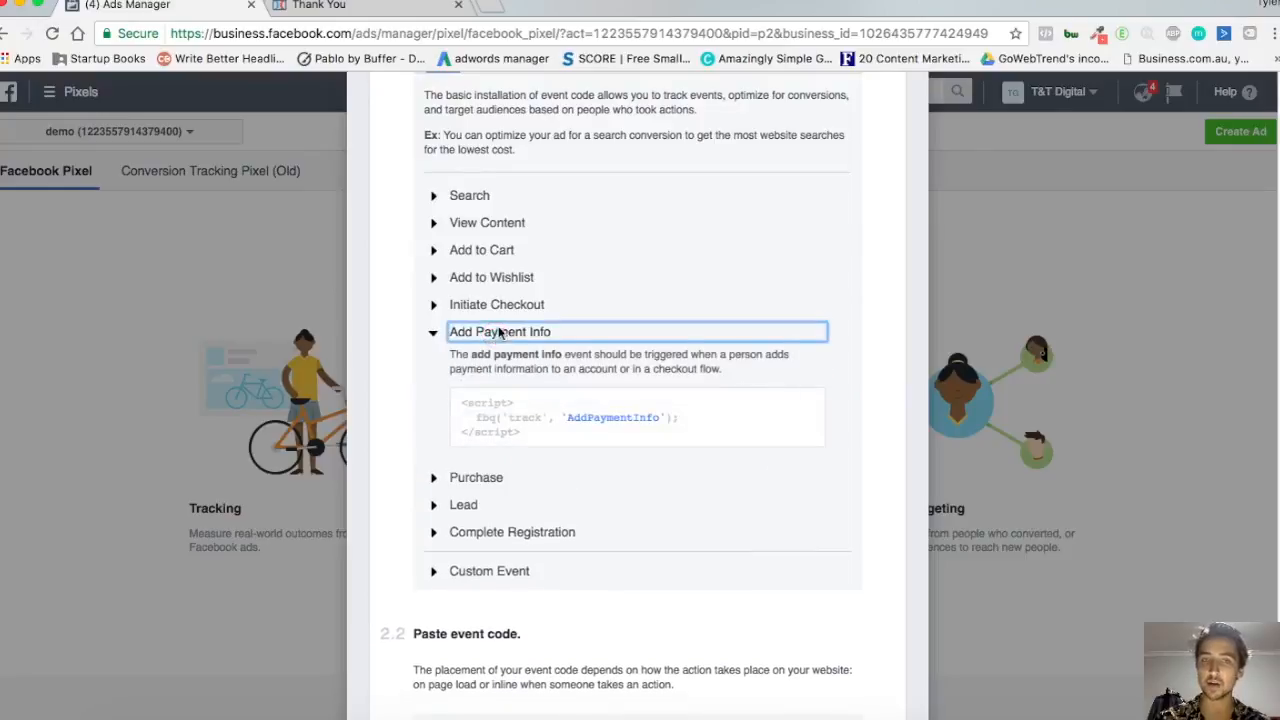
{"action": "left_click", "coordinate": [467, 507]}
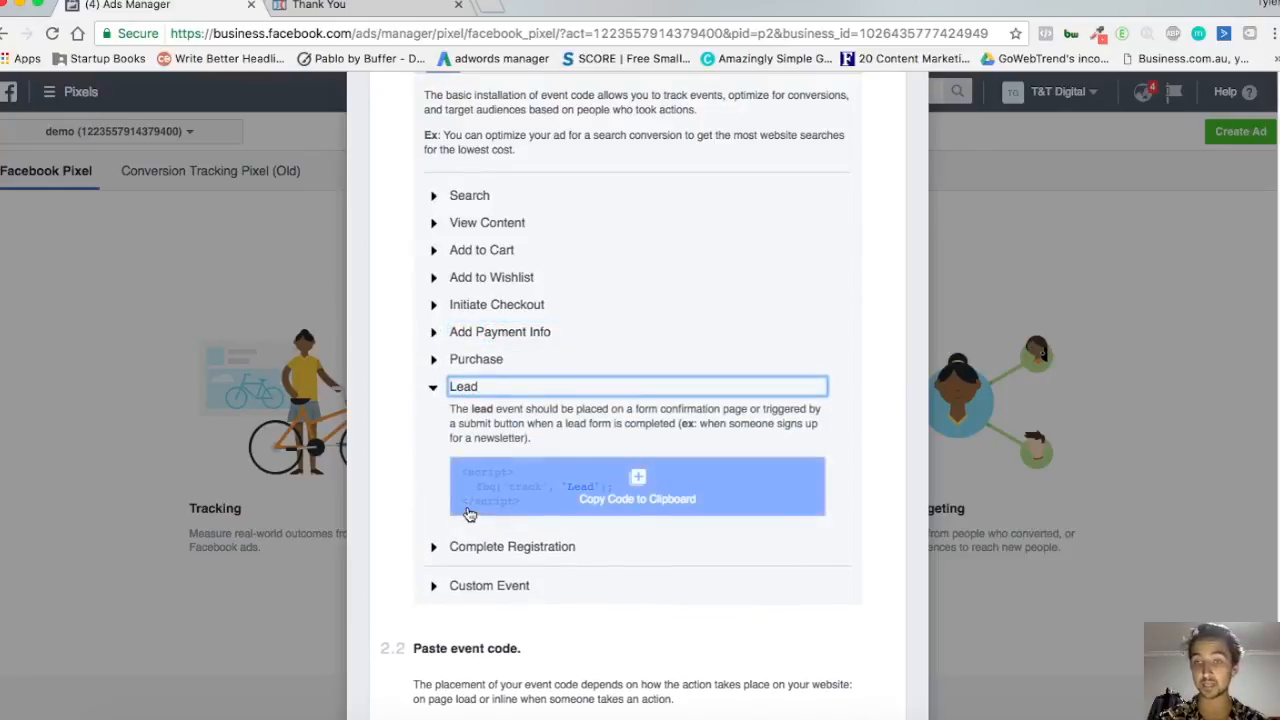
{"action": "left_click", "coordinate": [470, 514]}
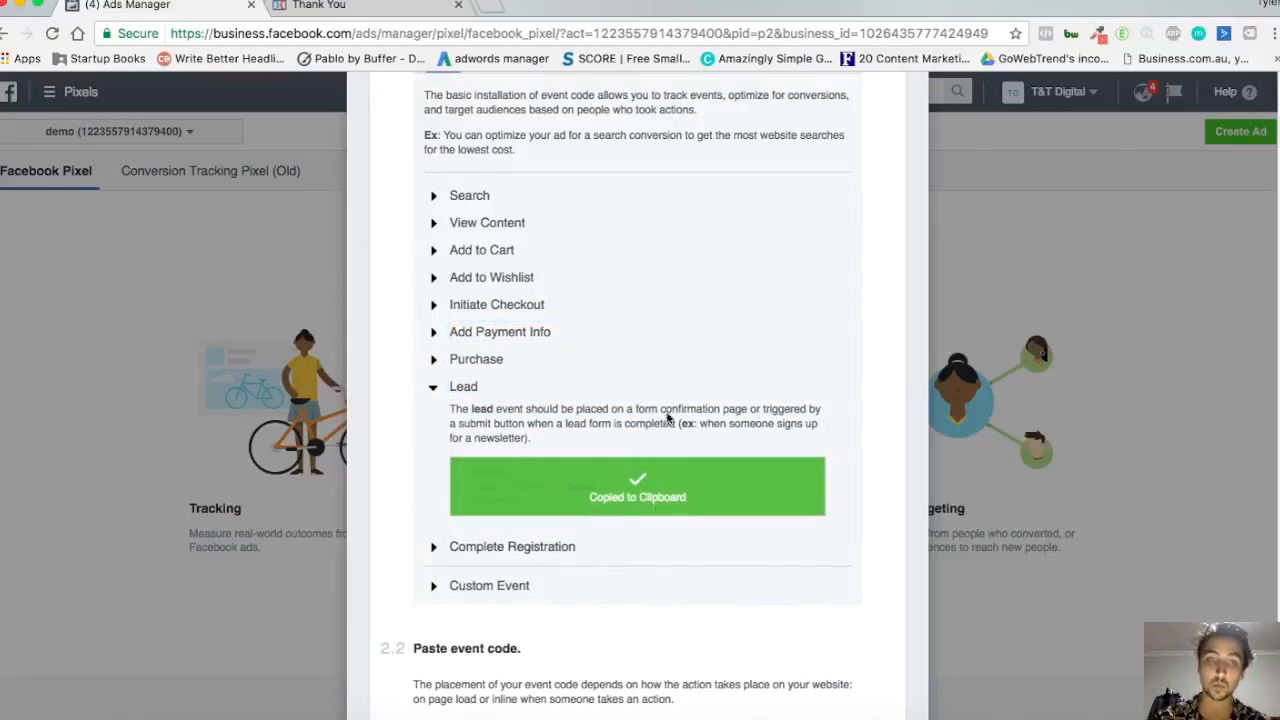
- Switch to ClickFunnels and reopen the Thank You page's header tracking code
{"action": "left_click", "coordinate": [370, 6]}
{"action": "left_click", "coordinate": [275, 100]}
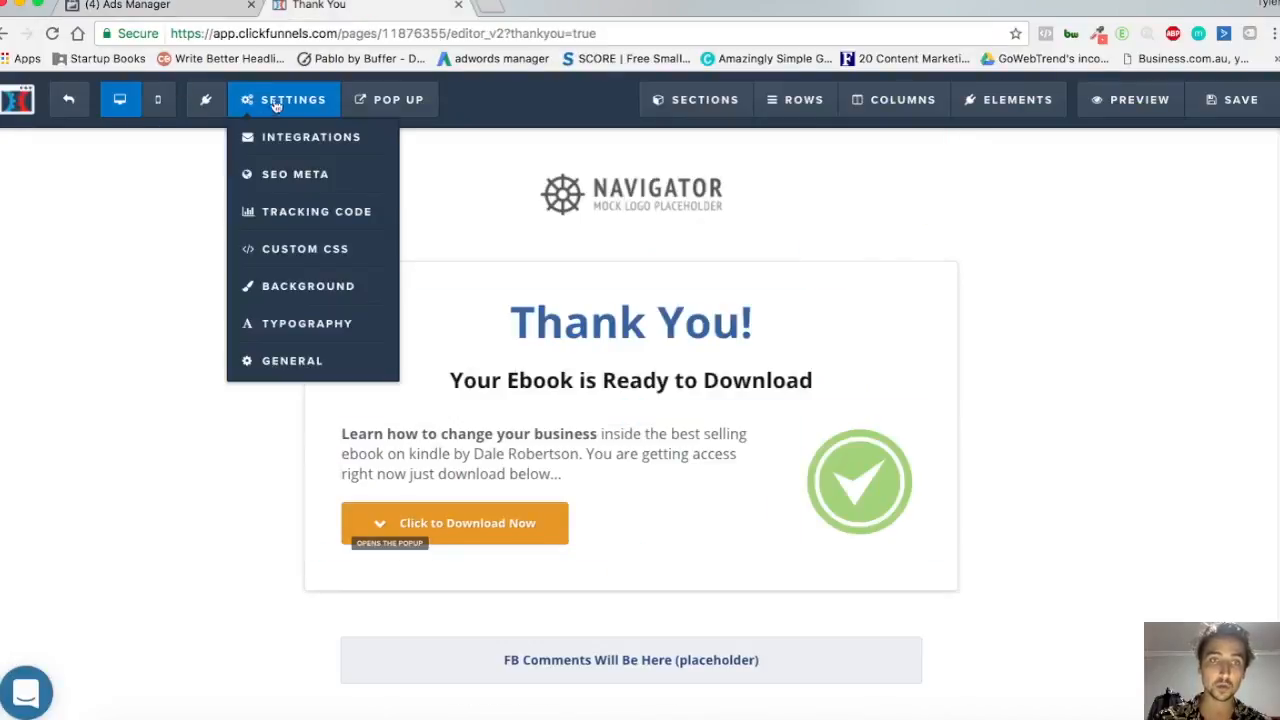
{"action": "left_click", "coordinate": [280, 211]}
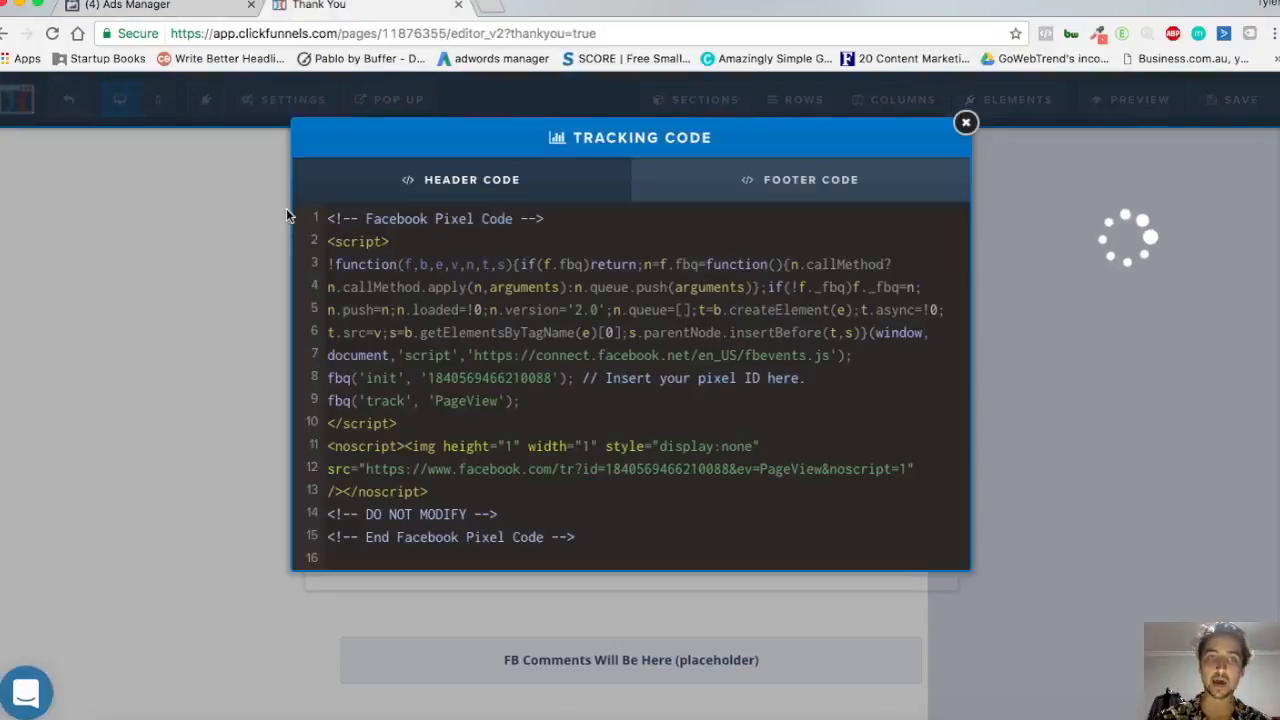
{"action": "left_click", "coordinate": [541, 398]}
{"action": "key", "text": "Return"}
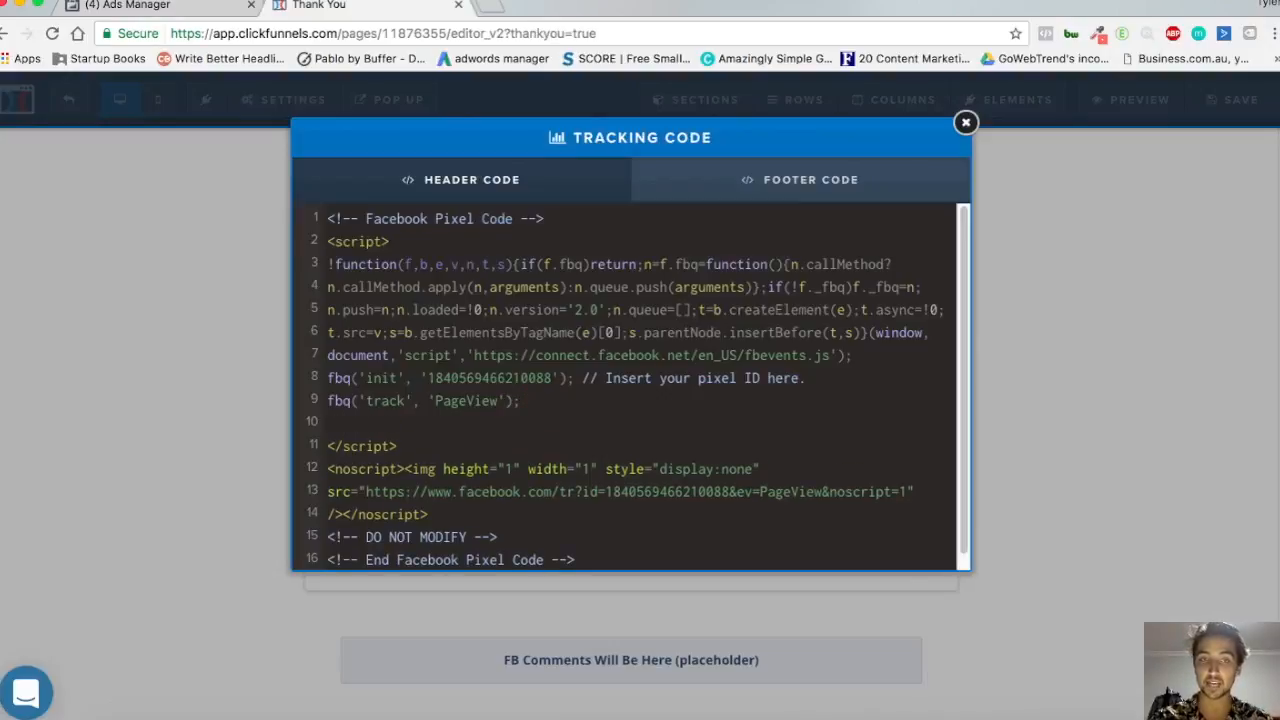
{"action": "key", "text": "BackSpace"}
{"action": "key", "text": "BackSpace"}
{"action": "key", "text": "BackSpace"}
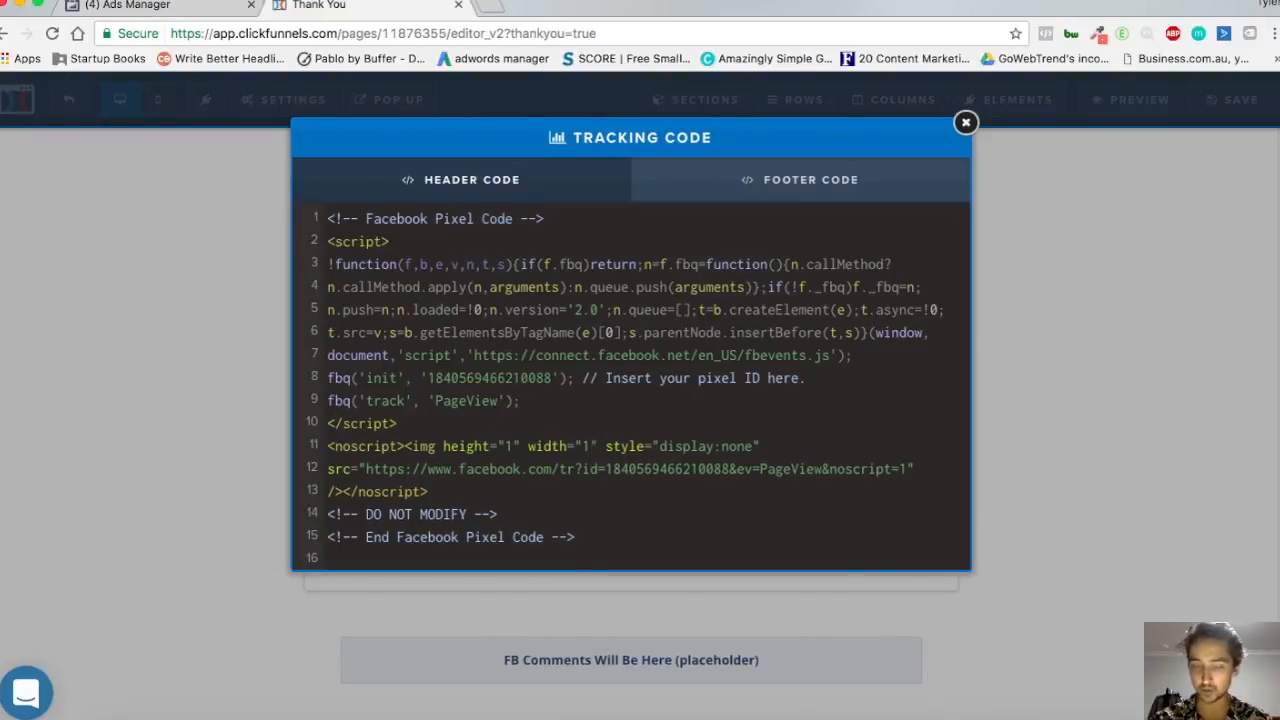
- Paste the copied Lead event script on a new line directly below the pixel base code's closing script tag
{"action": "left_click", "coordinate": [420, 431]}
{"action": "key", "text": "Return"}
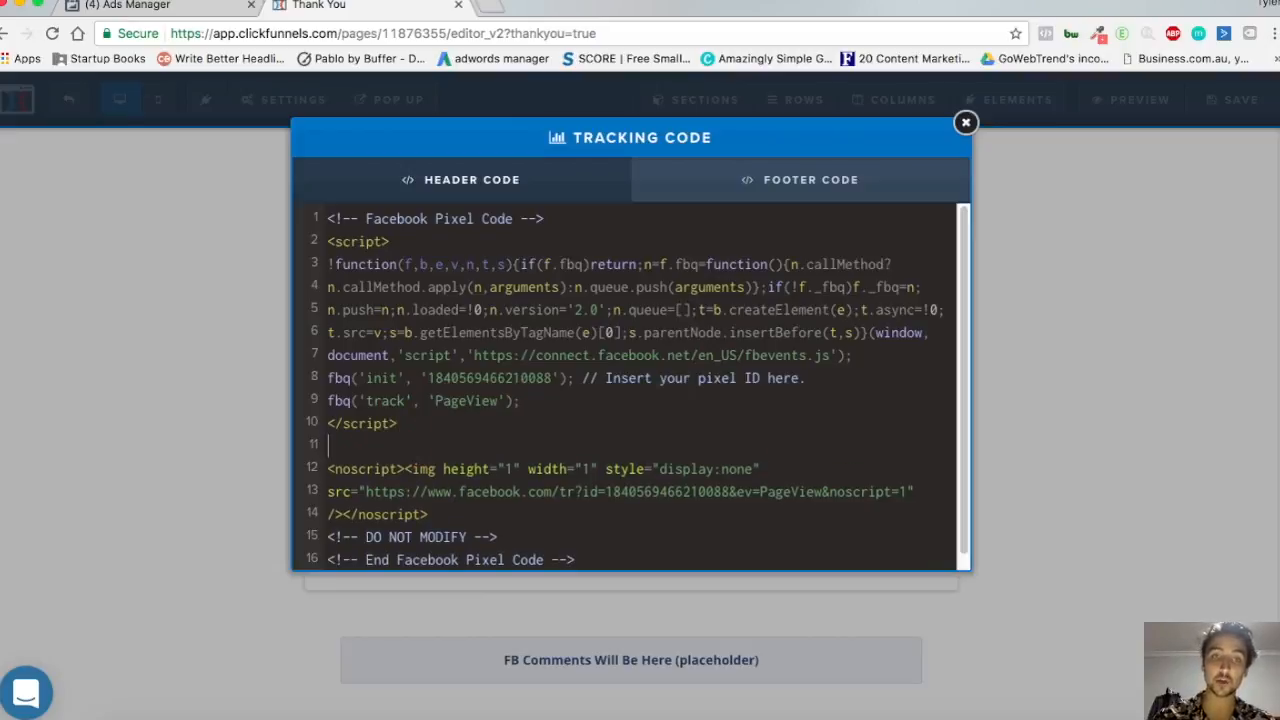
{"action": "key", "text": "super+v"}
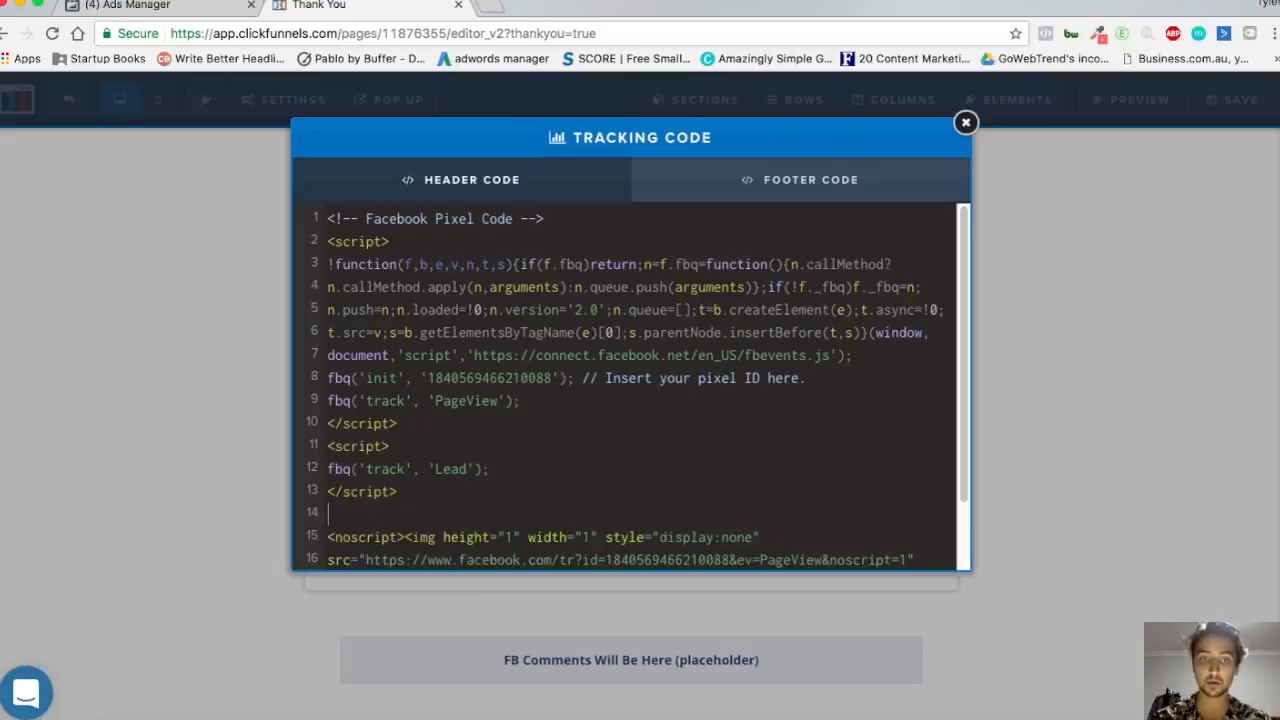
- Remove the empty line between the Lead script and the noscript tag, and close the tracking code window
{"action": "mouse_move", "coordinate": [330, 424]}
{"action": "left_mouse_down"}
{"action": "mouse_move", "coordinate": [410, 423]}
{"action": "mouse_move", "coordinate": [329, 425]}
{"action": "left_mouse_up"}
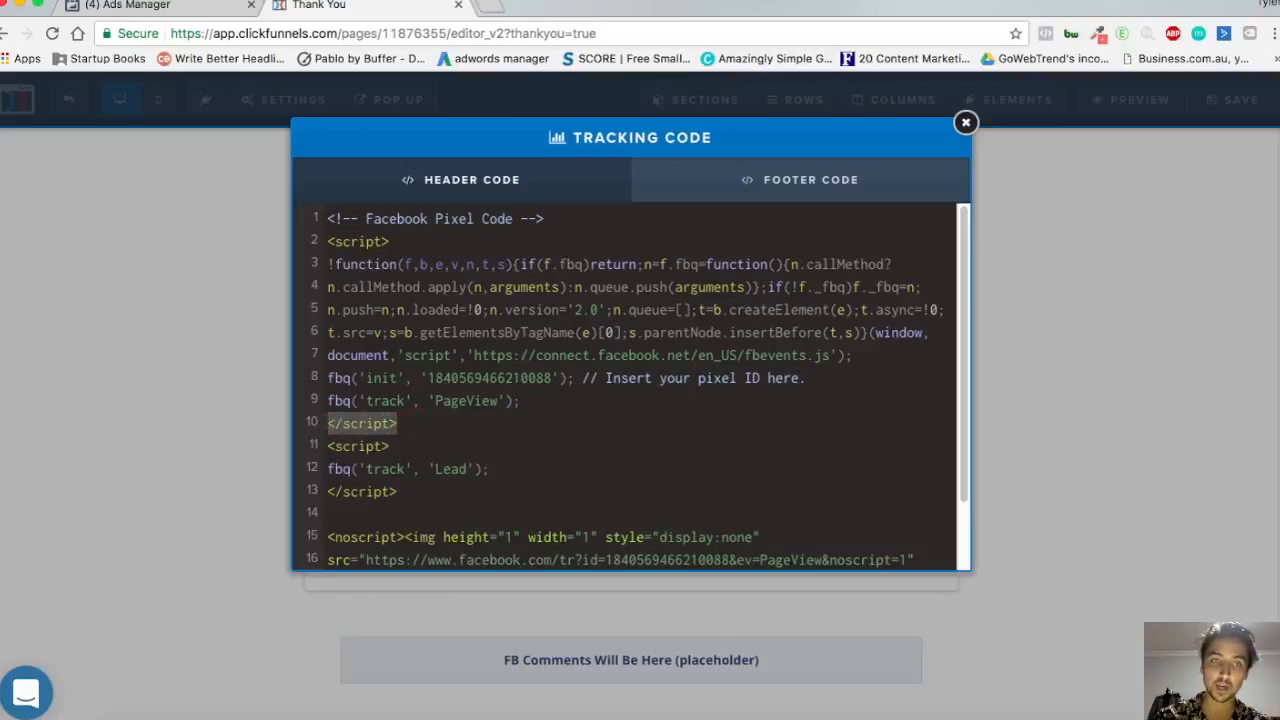
{"action": "left_click", "coordinate": [414, 423]}
{"action": "left_click", "coordinate": [374, 520]}
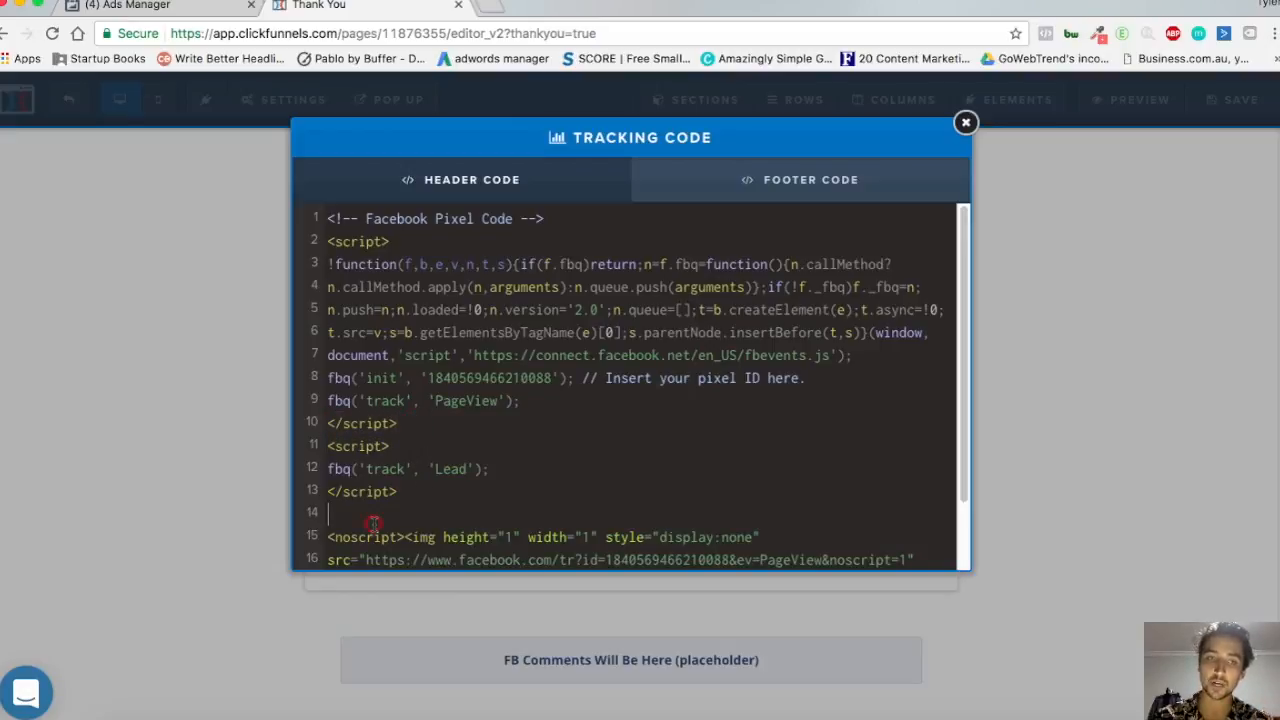
{"action": "key", "text": "BackSpace"}
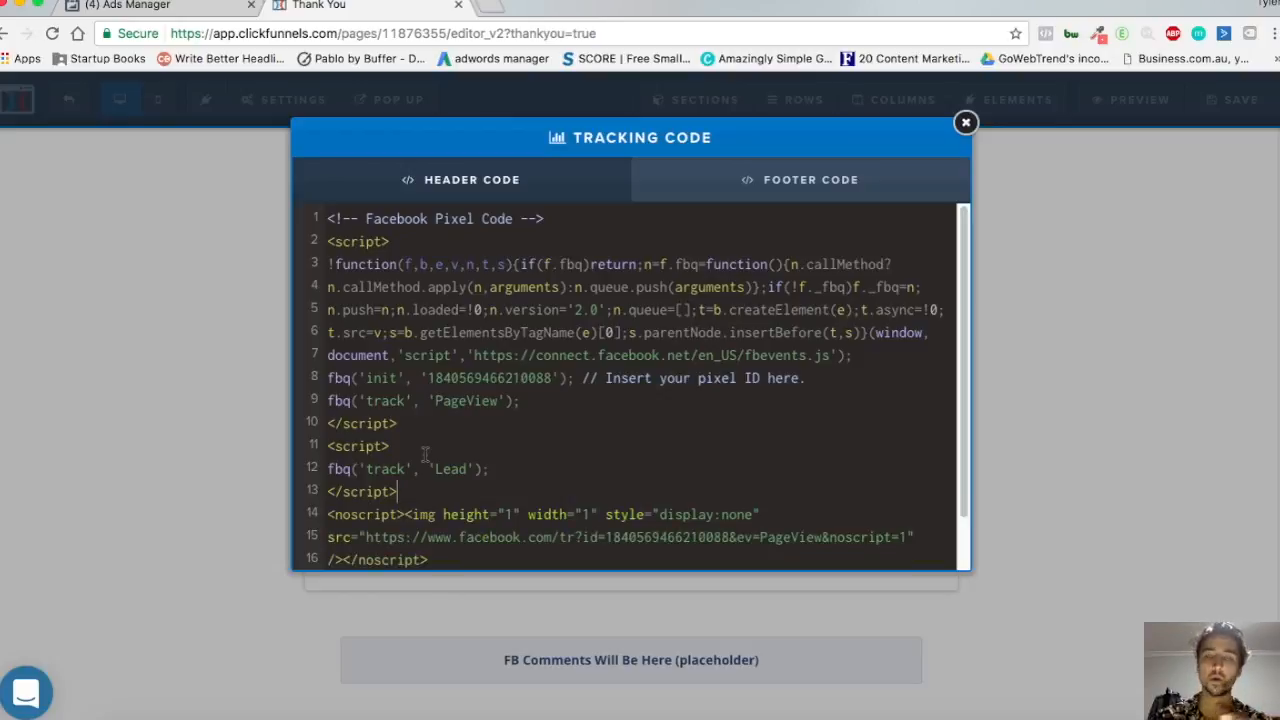
{"action": "scroll", "coordinate": [530, 403], "scroll_direction": "down", "scroll_amount": 2}
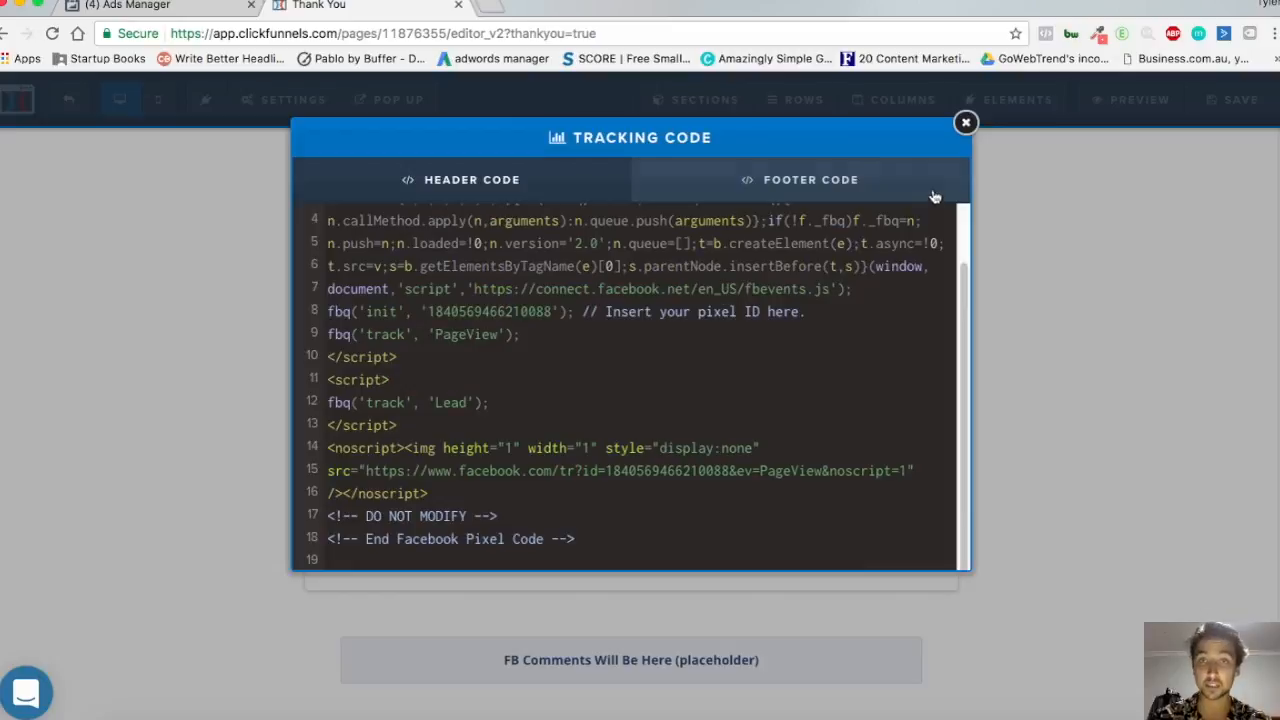
{"action": "left_click", "coordinate": [966, 122]}
- Save the Thank You page and check the pixel events on its preview using Facebook Pixel Helper
{"action": "mouse_move", "coordinate": [1017, 118]}
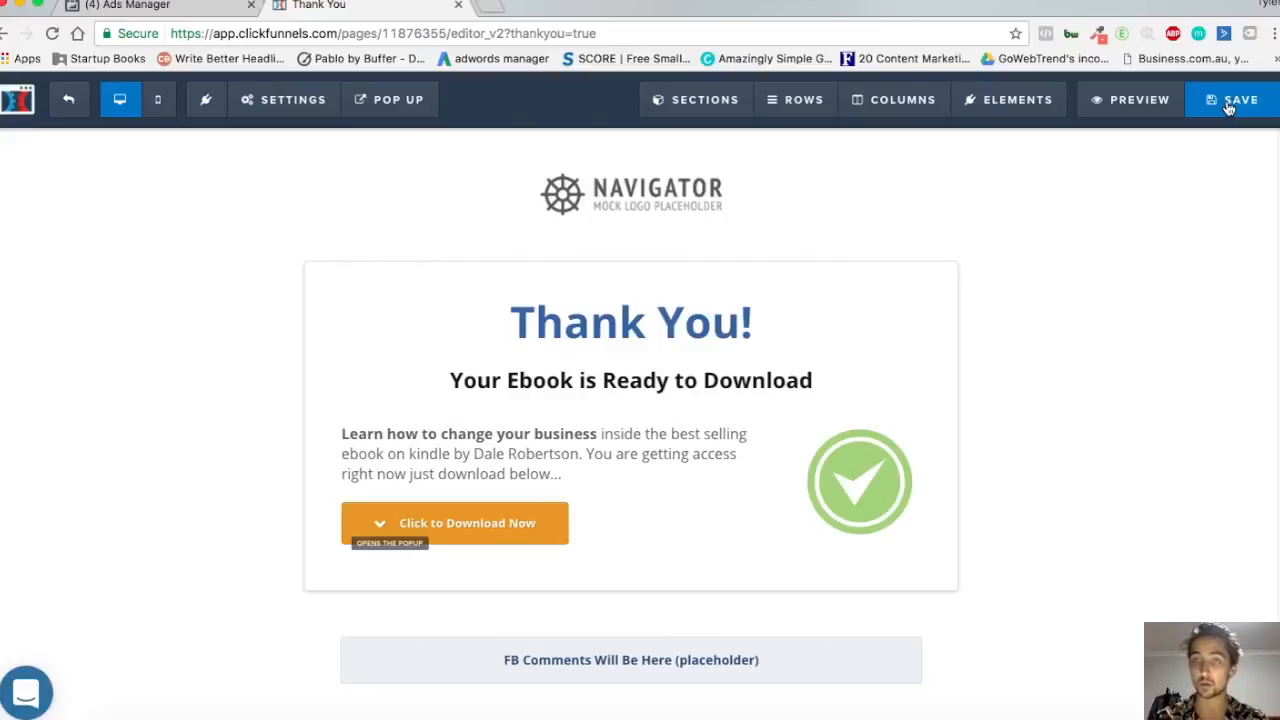
{"action": "left_click", "coordinate": [1230, 104]}
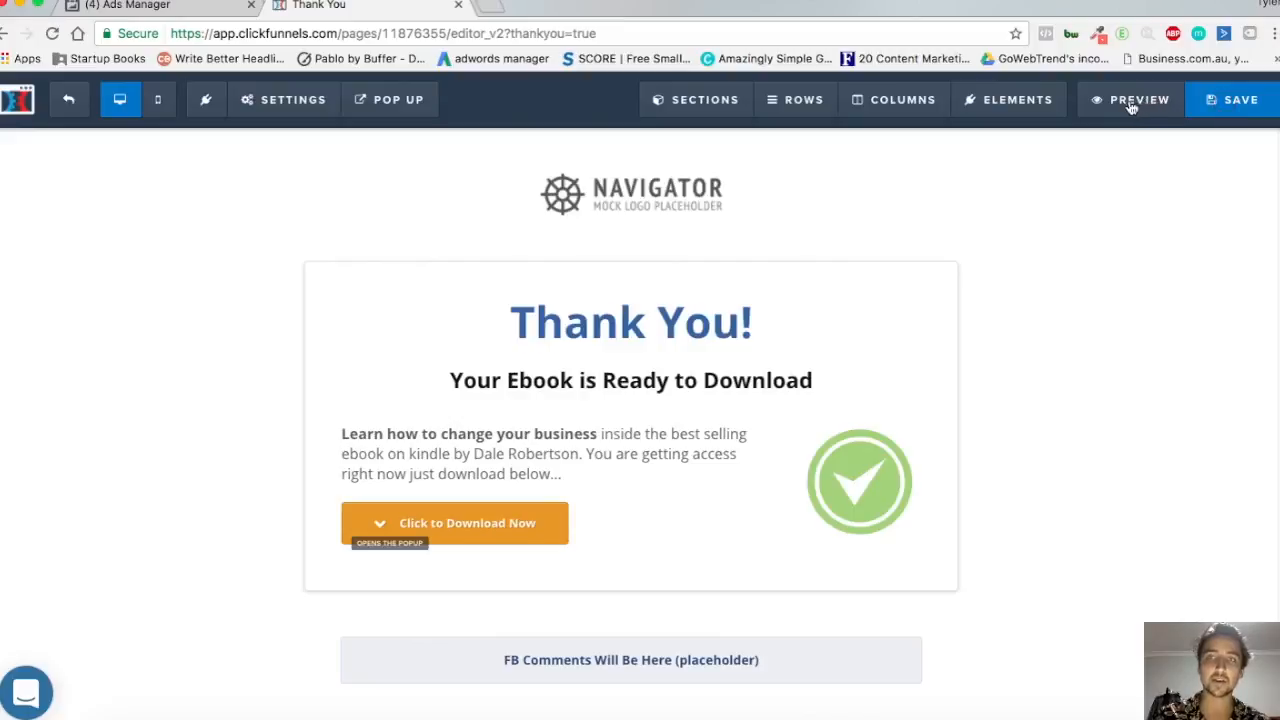
{"action": "left_click", "coordinate": [1133, 102]}
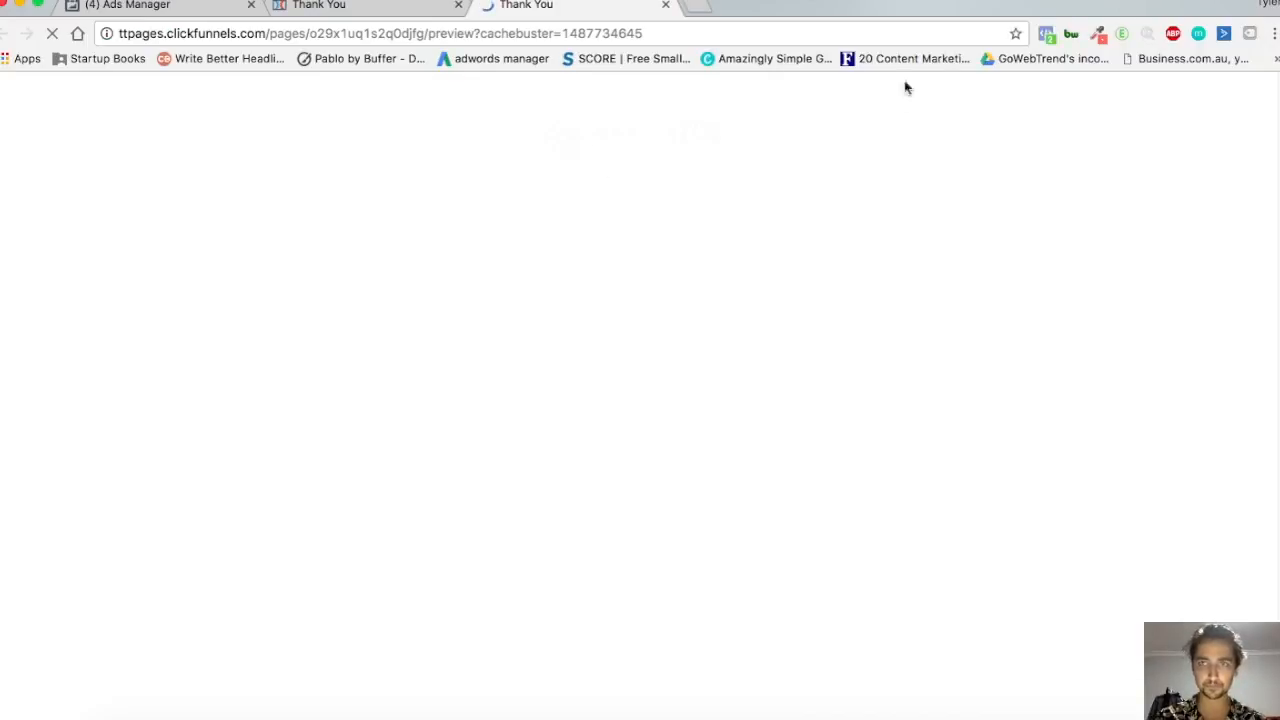
{"action": "left_click", "coordinate": [1046, 36]}
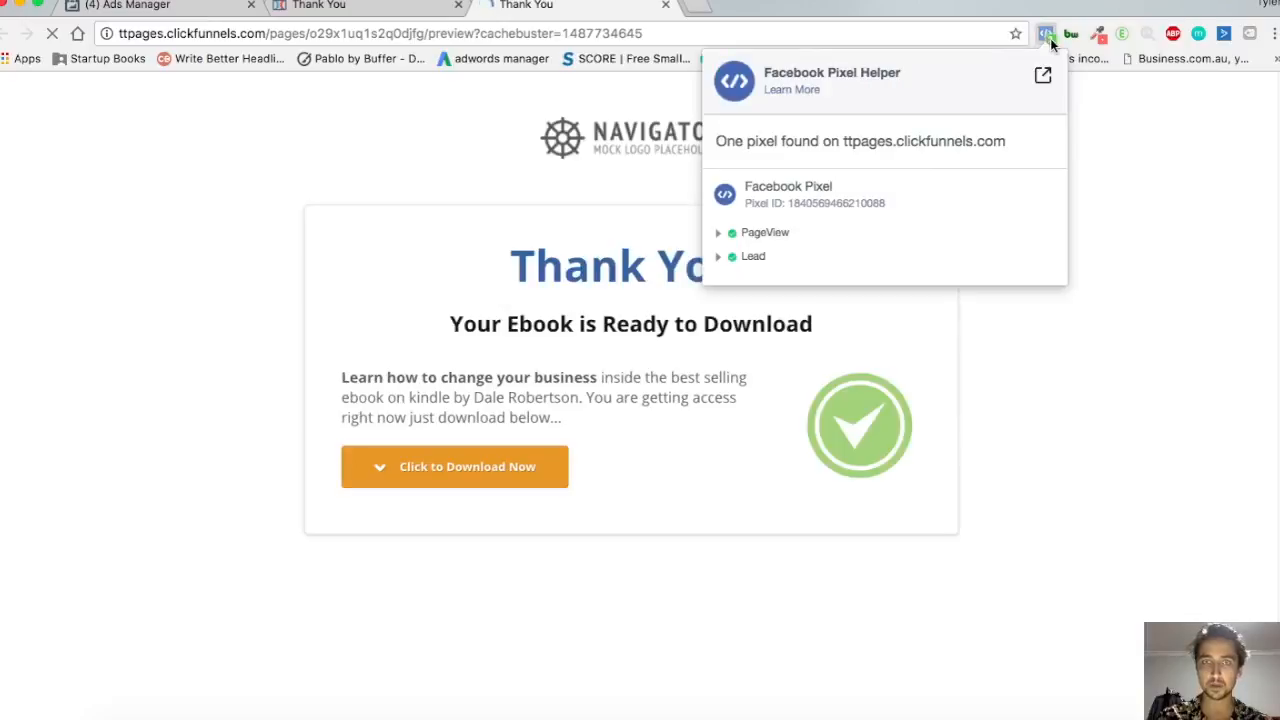
- Examine the Lead event's details in Facebook Pixel Helper on the Thank You preview, and close the helper
{"action": "left_click", "coordinate": [752, 258]}
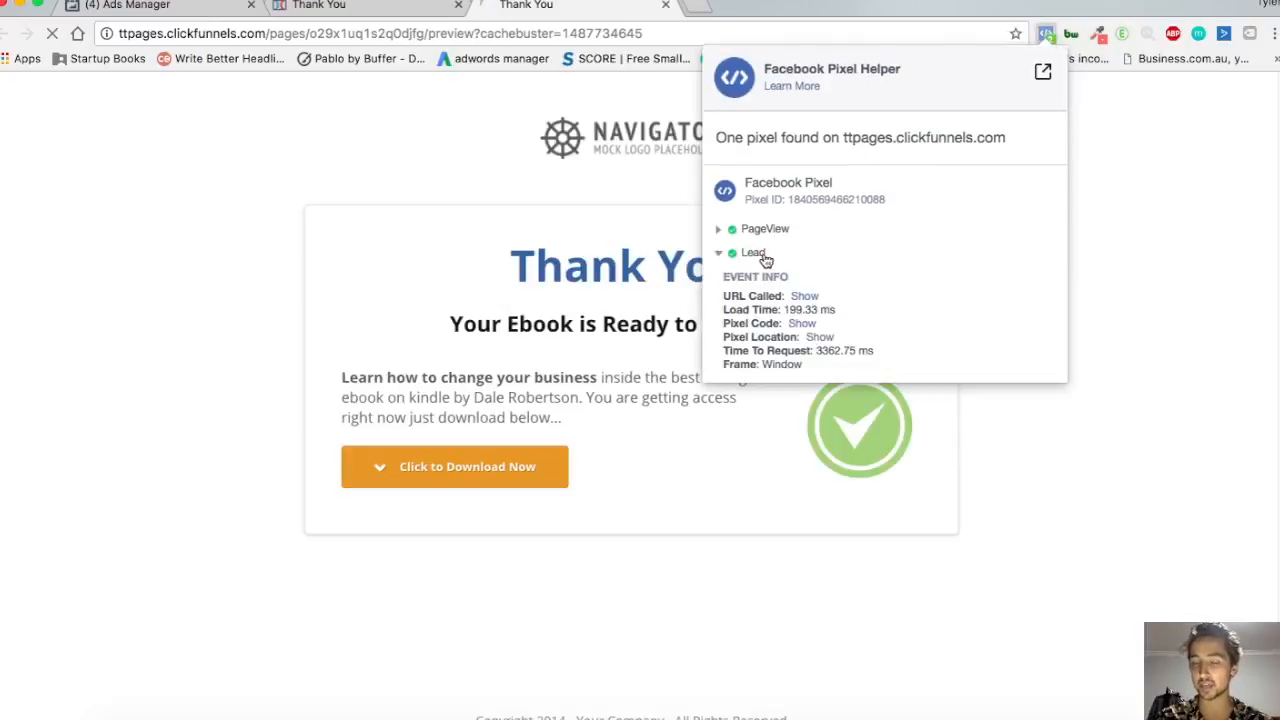
{"action": "left_click", "coordinate": [753, 257]}
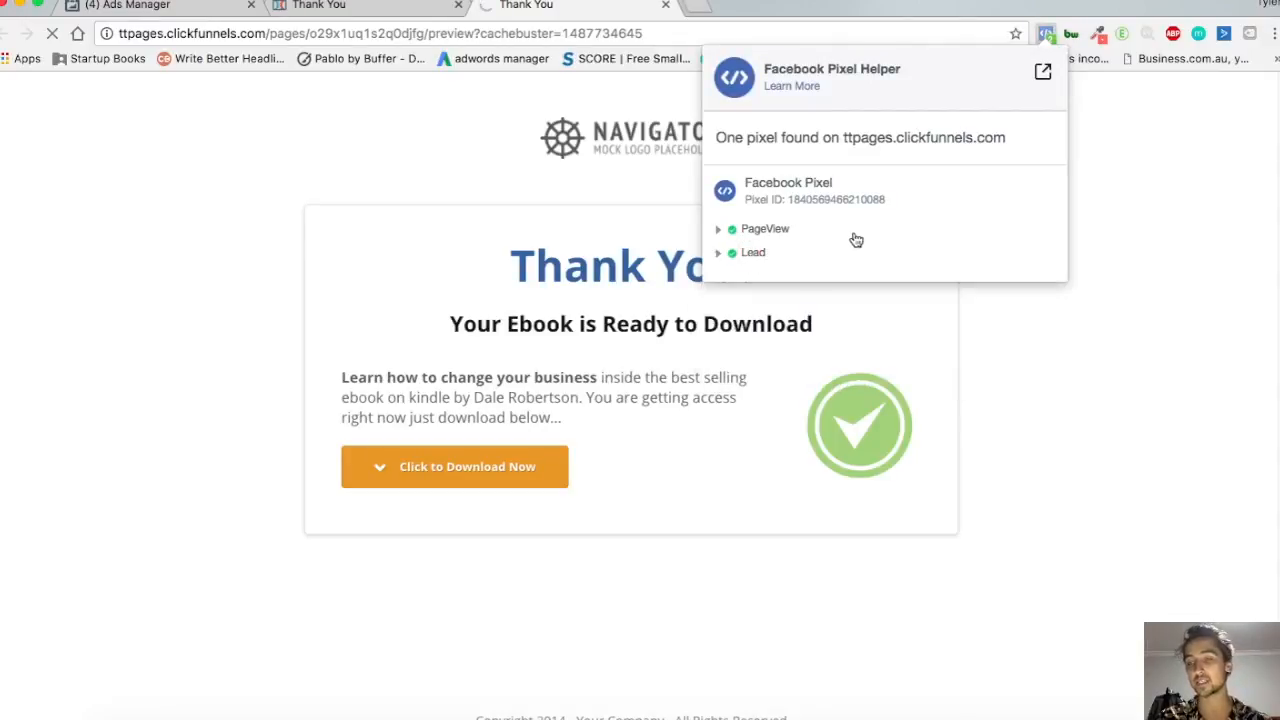
{"action": "left_click", "coordinate": [1045, 36]}
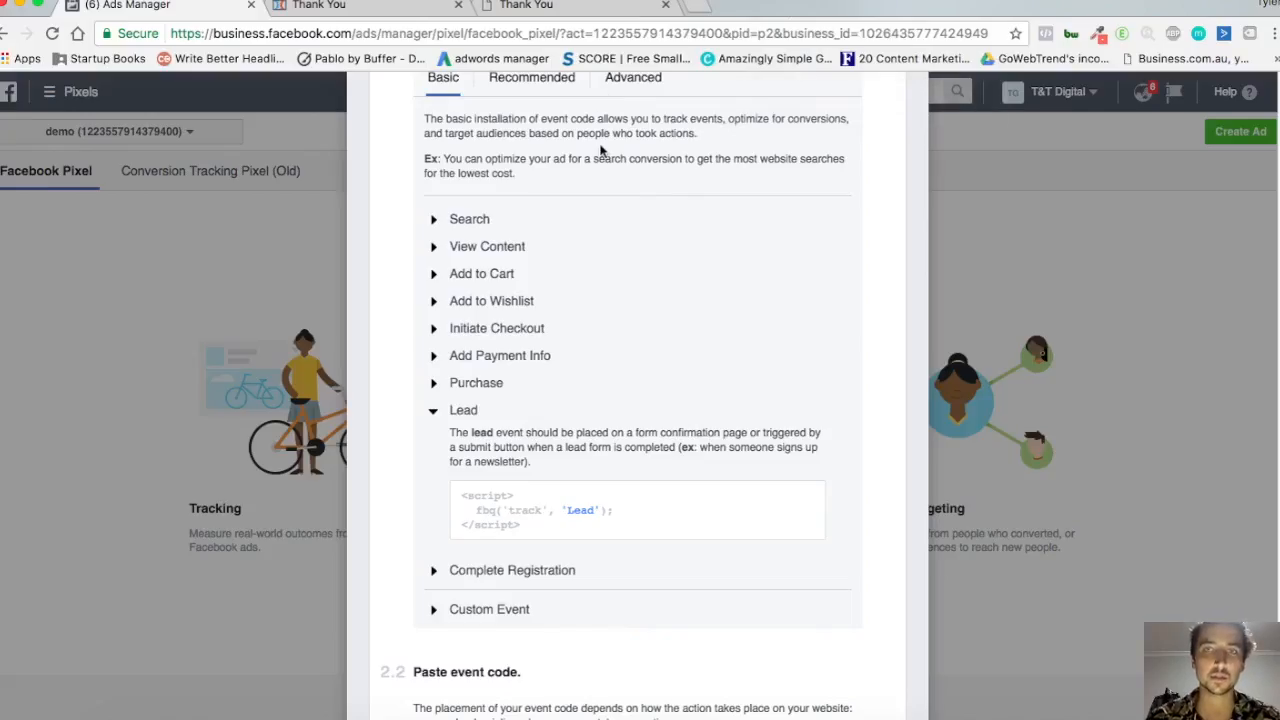
- Switch to Ads Manager, close the pixel code window and reload the Facebook Pixel page
{"action": "scroll", "coordinate": [691, 240], "scroll_direction": "up", "scroll_amount": 3}
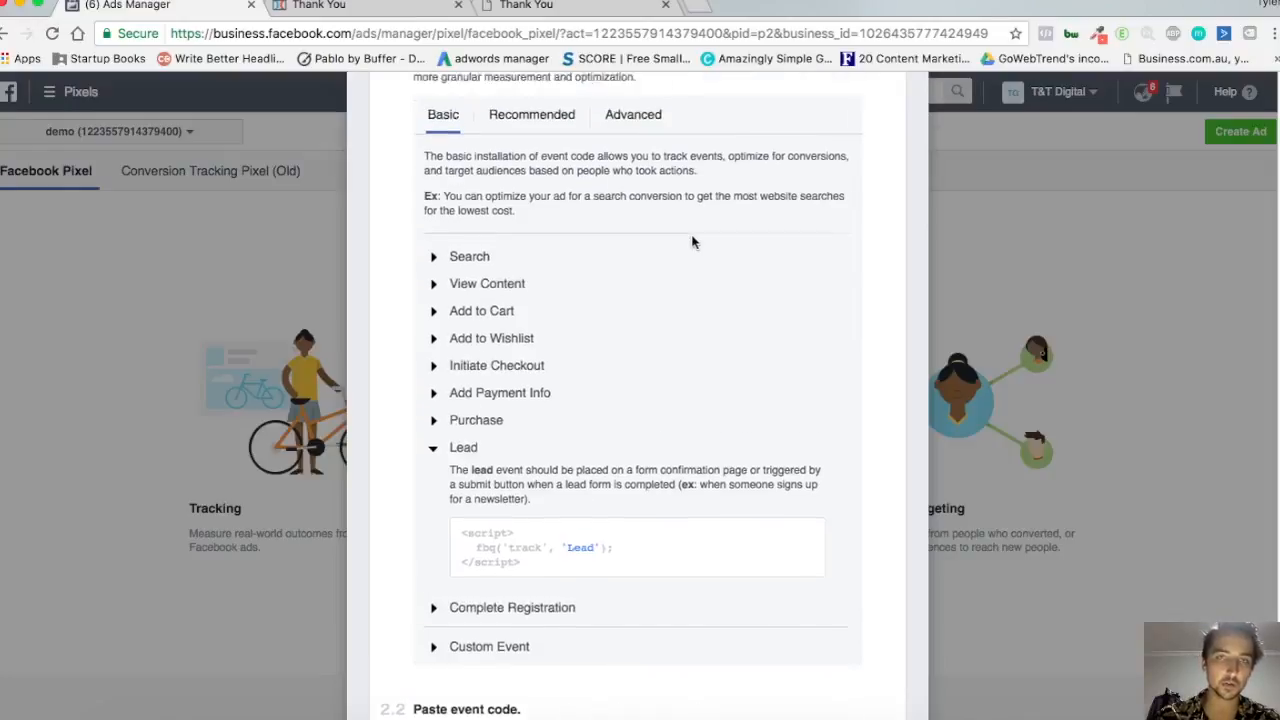
{"action": "left_click", "coordinate": [232, 262]}
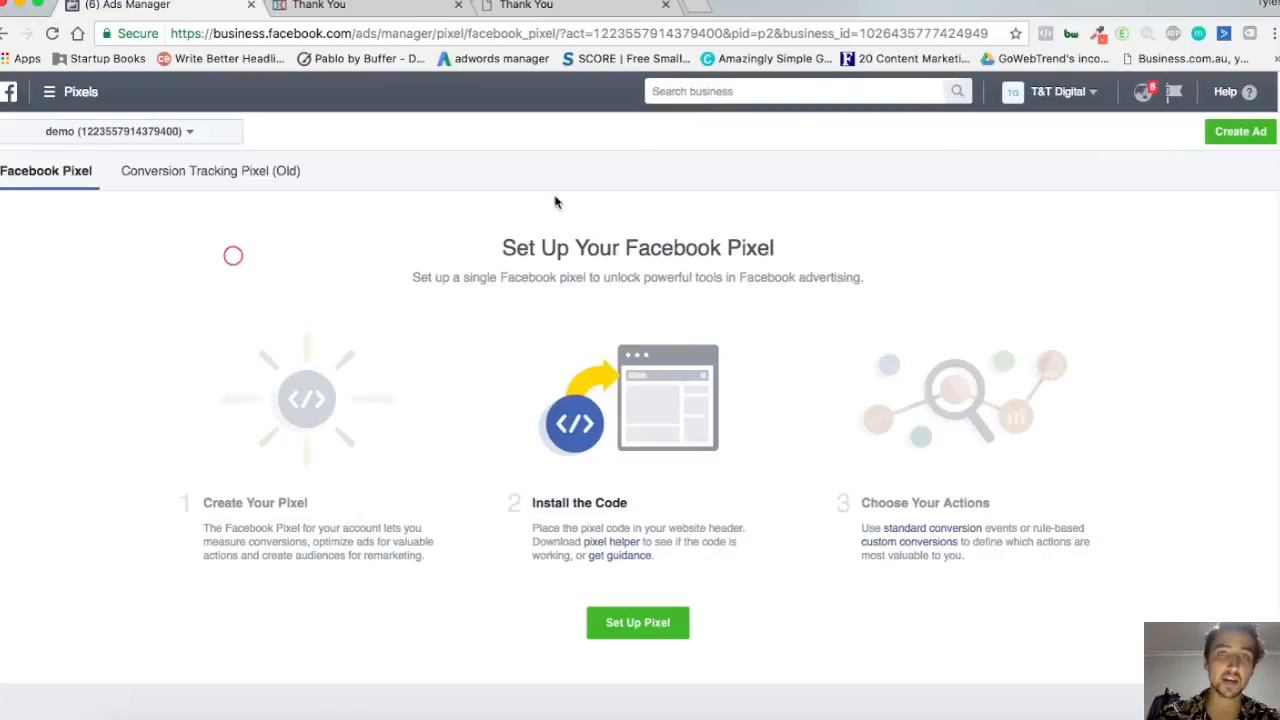
{"action": "left_click", "coordinate": [52, 33]}
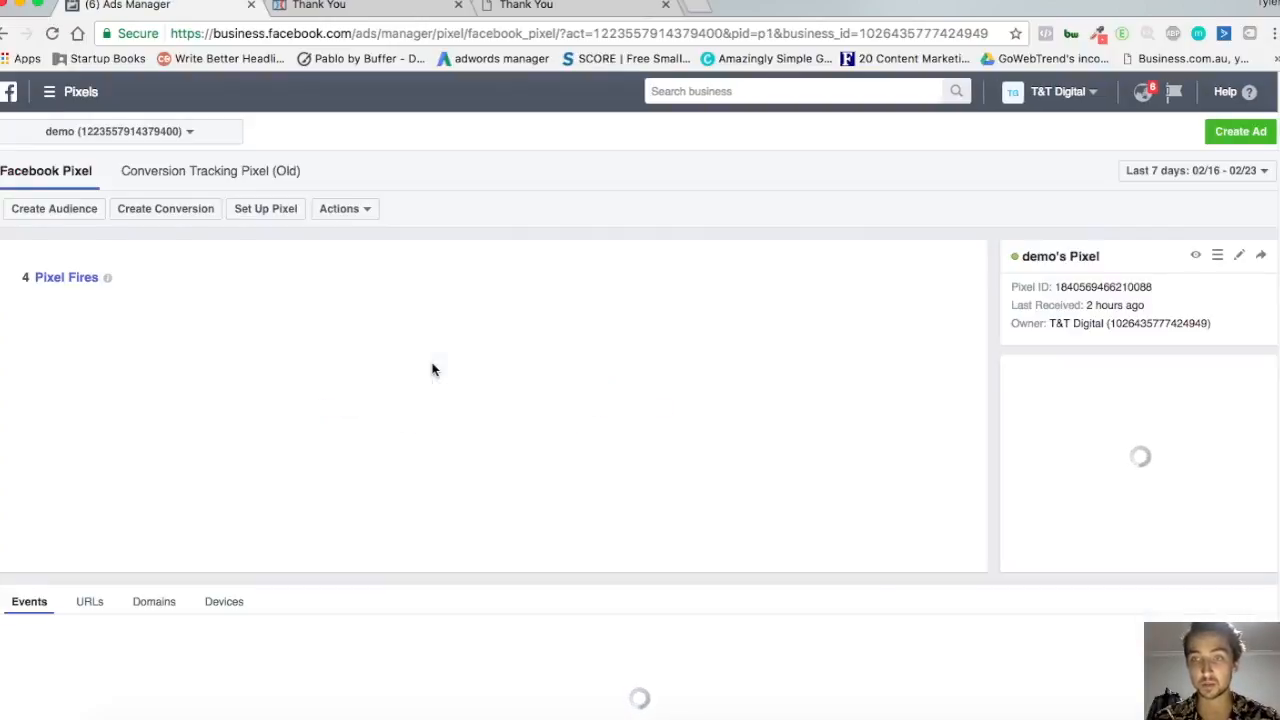
- Examine the demo pixel's ID, its pixel fires graph and the status of its PageView and Lead events
{"action": "left_click_drag", "start_coordinate": [1062, 285], "coordinate": [1114, 281]}
{"action": "left_click", "coordinate": [1046, 288]}
{"action": "left_click", "coordinate": [1119, 281]}
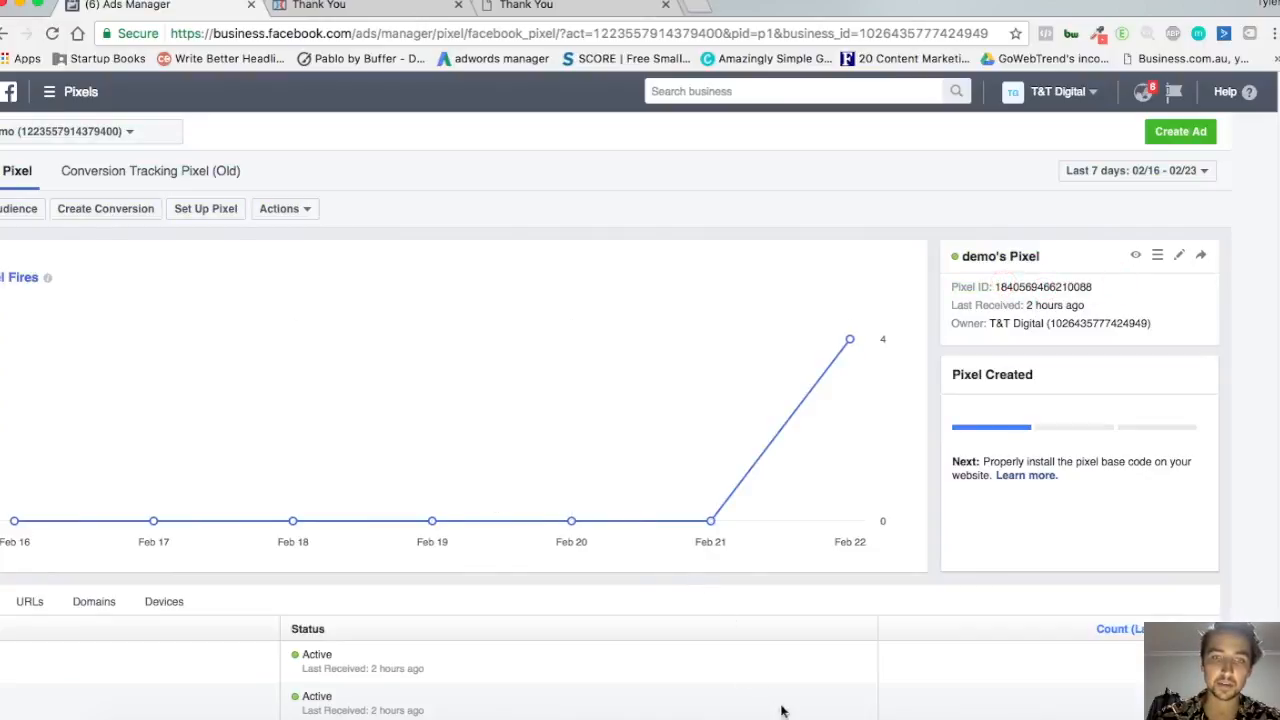
{"action": "left_click_drag", "start_coordinate": [608, 719], "coordinate": [550, 719]}
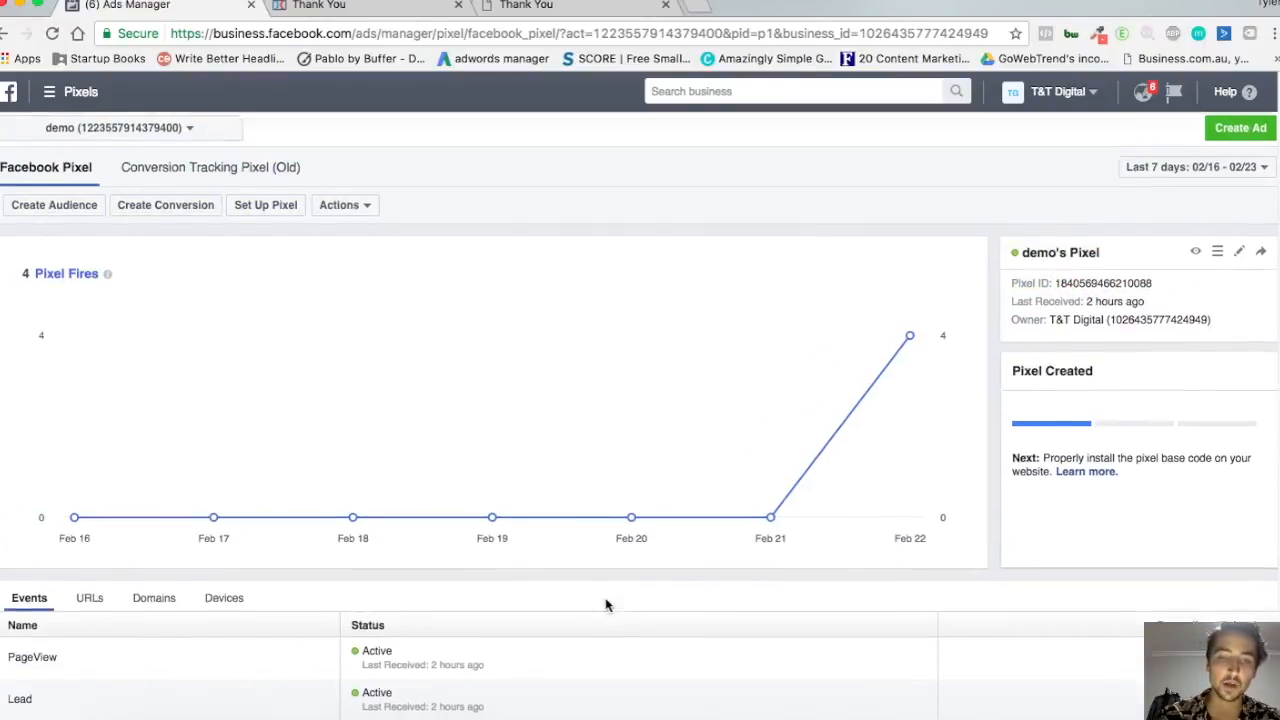
{"action": "scroll", "coordinate": [606, 603], "scroll_direction": "down", "scroll_amount": 1}
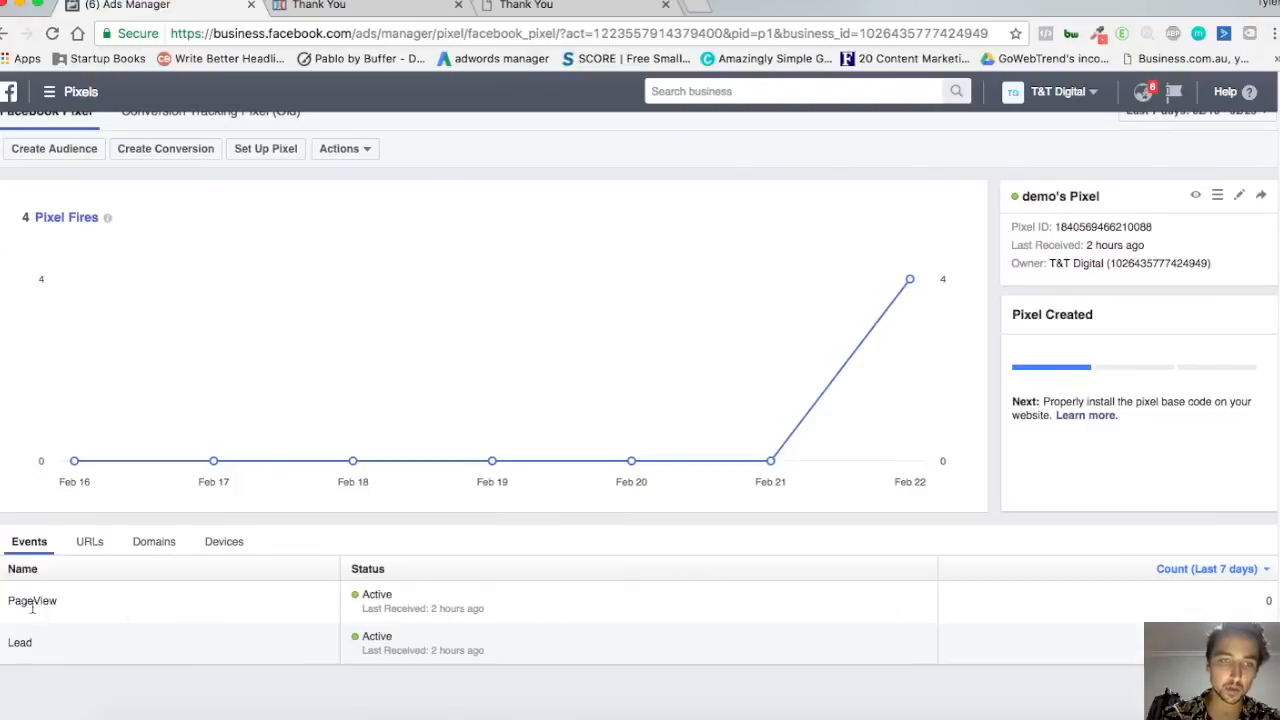
{"action": "left_click", "coordinate": [70, 599]}
{"action": "left_click_drag", "start_coordinate": [4, 641], "coordinate": [52, 640]}
{"action": "left_click", "coordinate": [103, 638]}
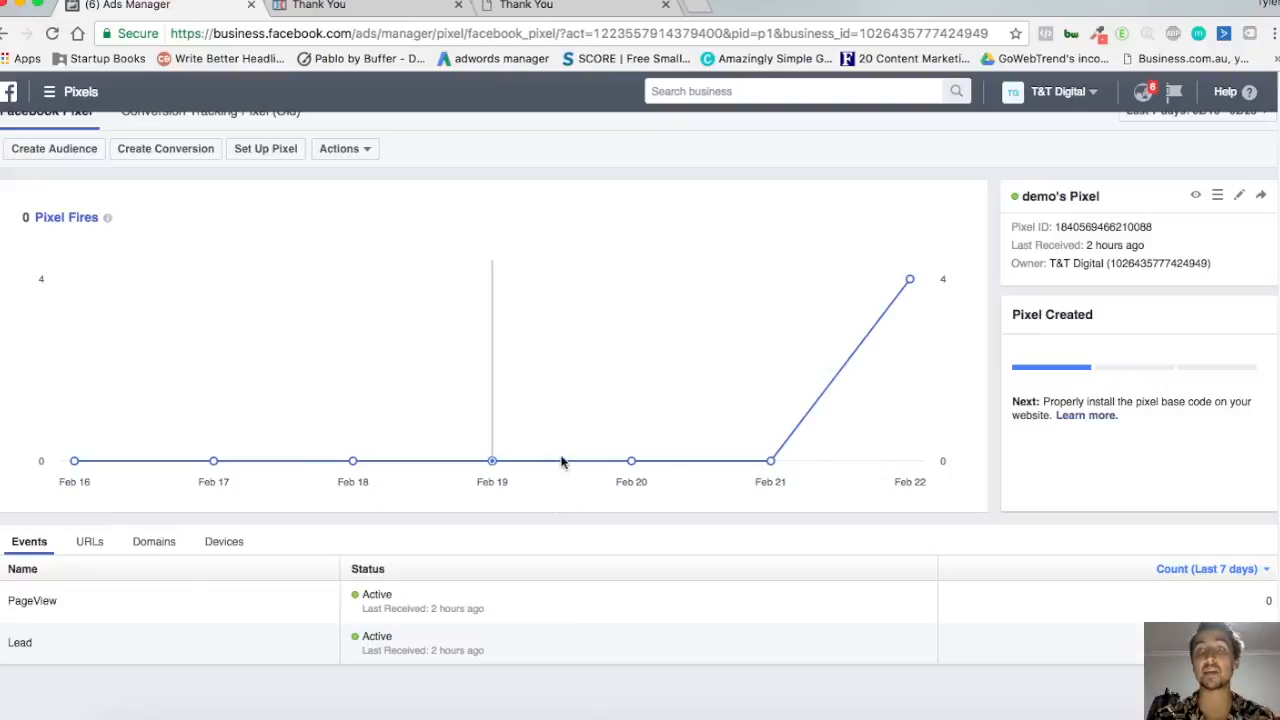
{"action": "scroll", "coordinate": [400, 297], "scroll_direction": "up", "scroll_amount": 2}
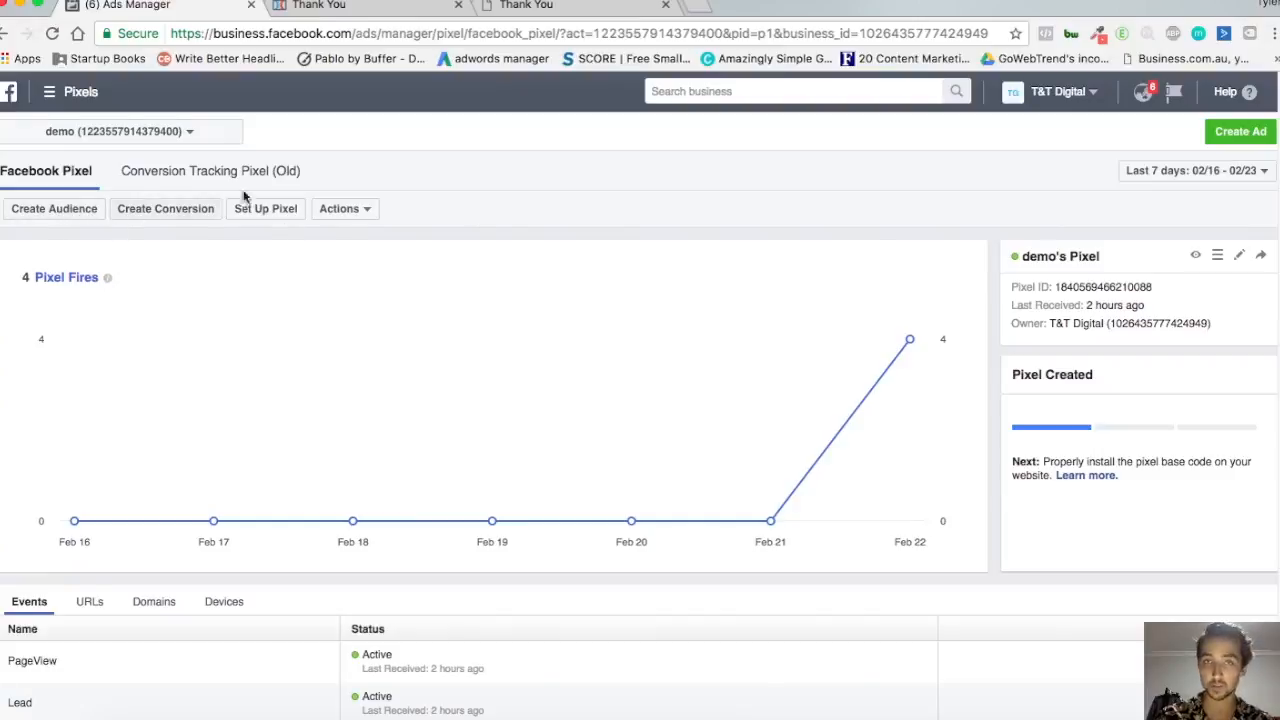
- Open the Audiences page of the Asset Library for the demo ad account
{"action": "left_click", "coordinate": [41, 225]}
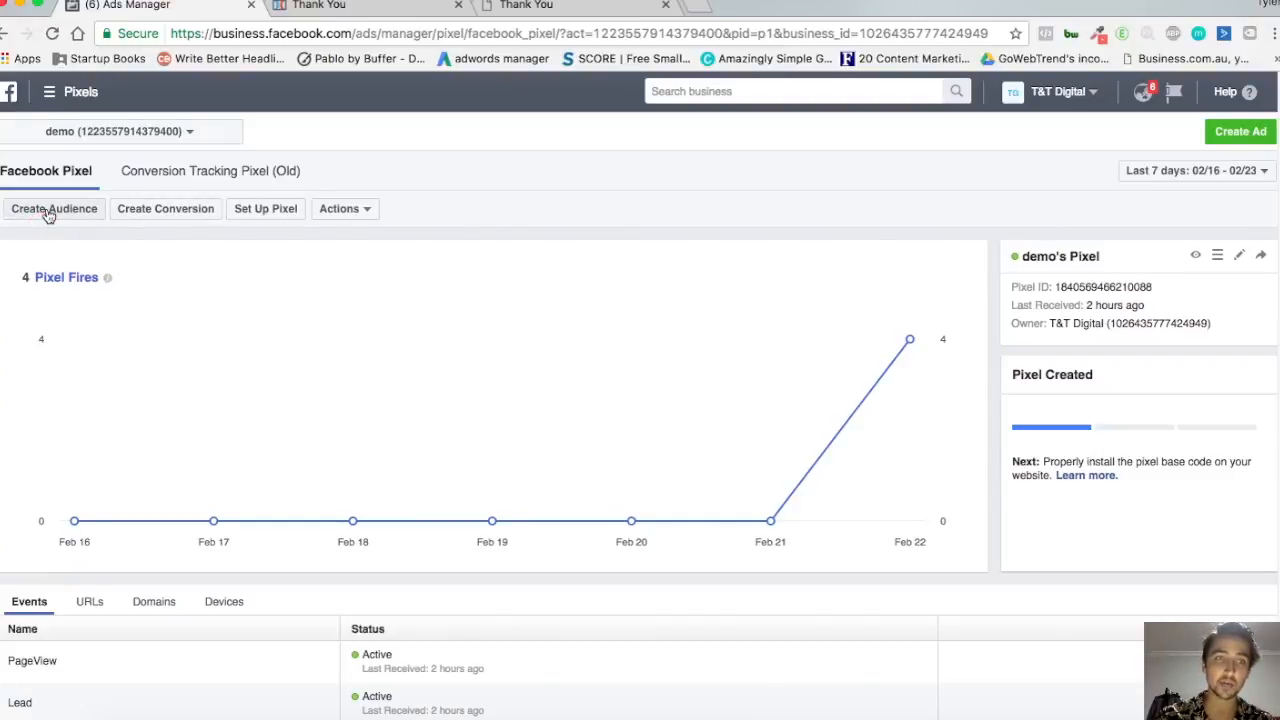
{"action": "left_click", "coordinate": [50, 94]}
{"action": "left_click", "coordinate": [40, 250]}
{"action": "left_click", "coordinate": [57, 91]}
{"action": "left_click", "coordinate": [145, 440]}
{"action": "left_click", "coordinate": [817, 189]}
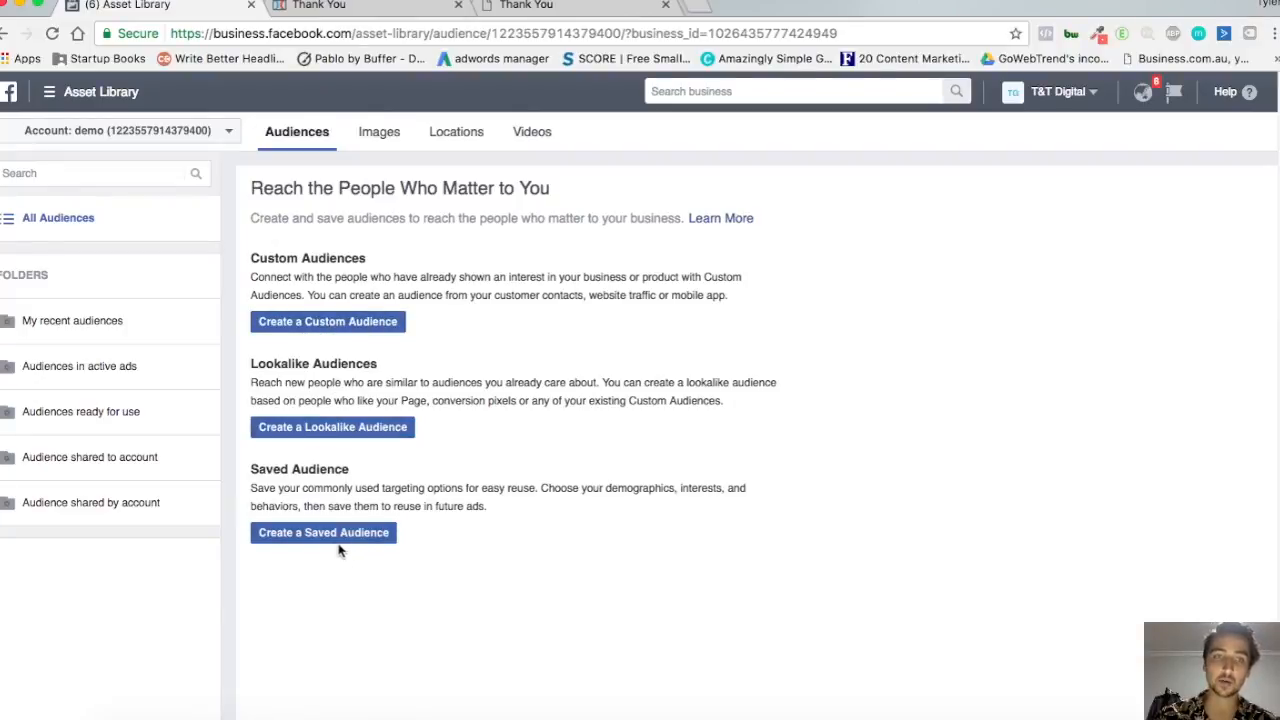
{"action": "left_click", "coordinate": [513, 336]}
{"action": "right_click", "coordinate": [513, 338]}
{"action": "left_click", "coordinate": [516, 339]}
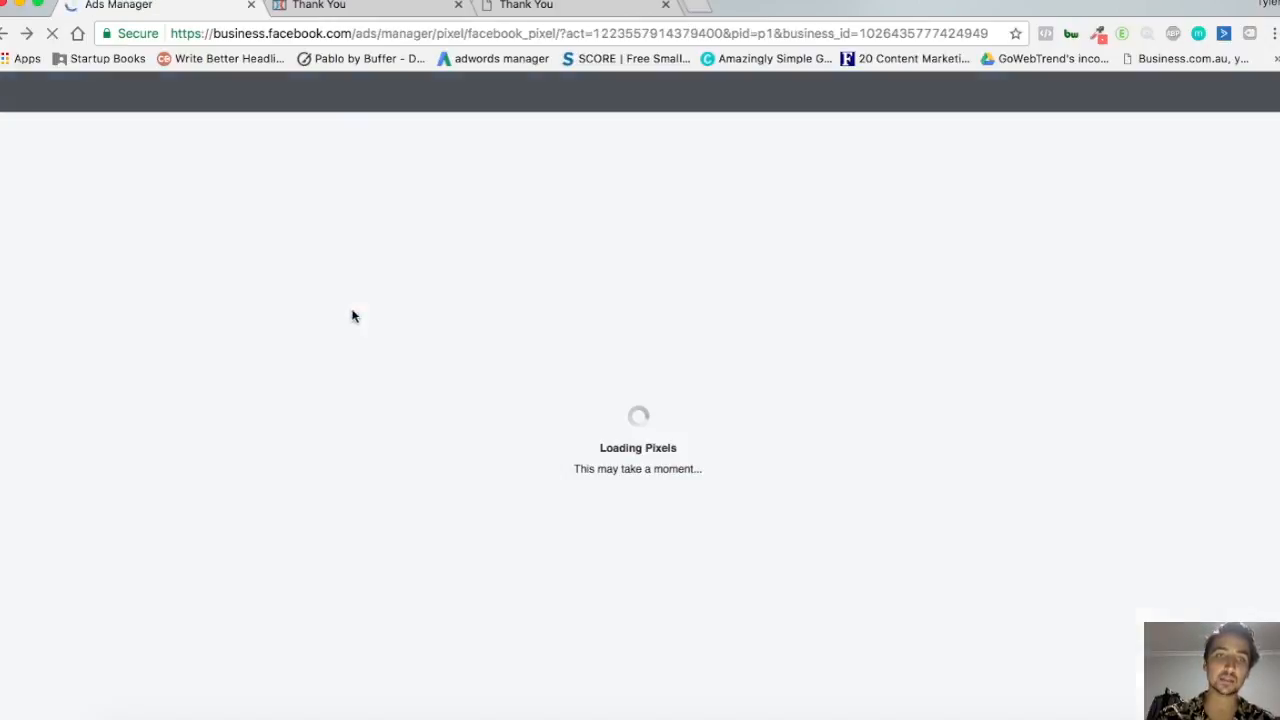
{"action": "left_click", "coordinate": [27, 34]}
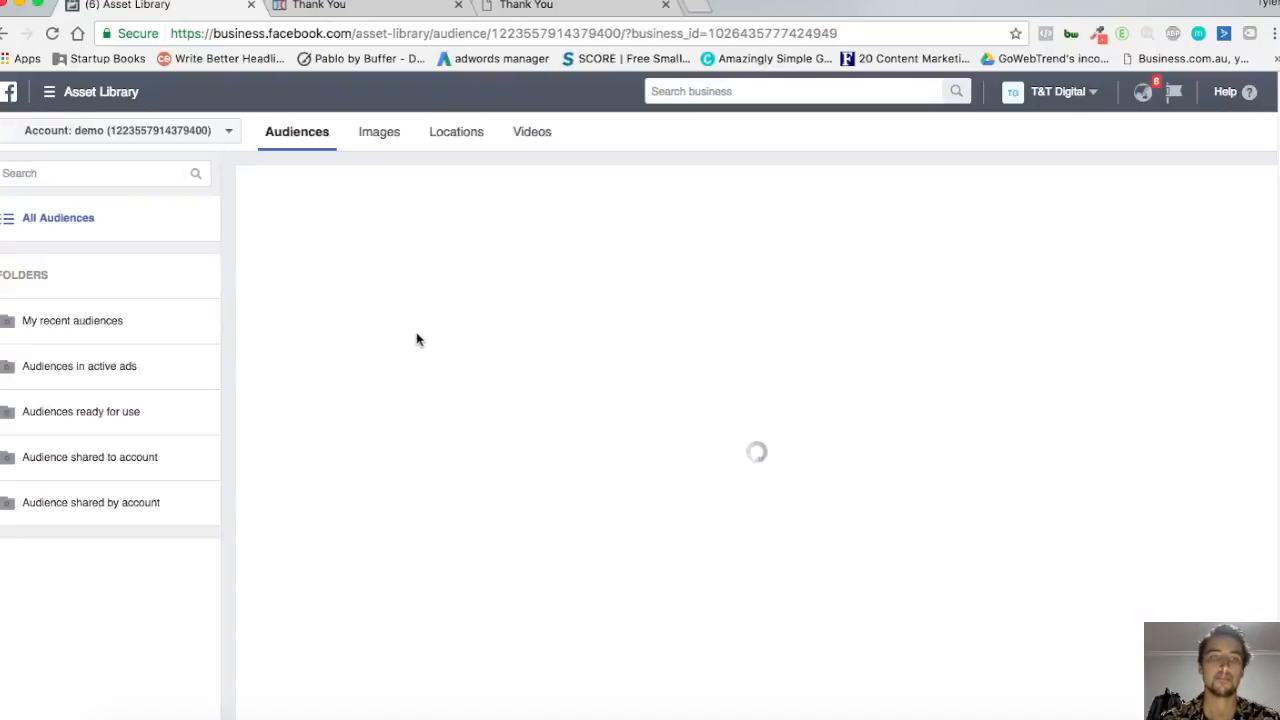
- Start a custom audience, review the Customer File import options and return to the choice of audience sources
{"action": "left_click", "coordinate": [334, 321]}
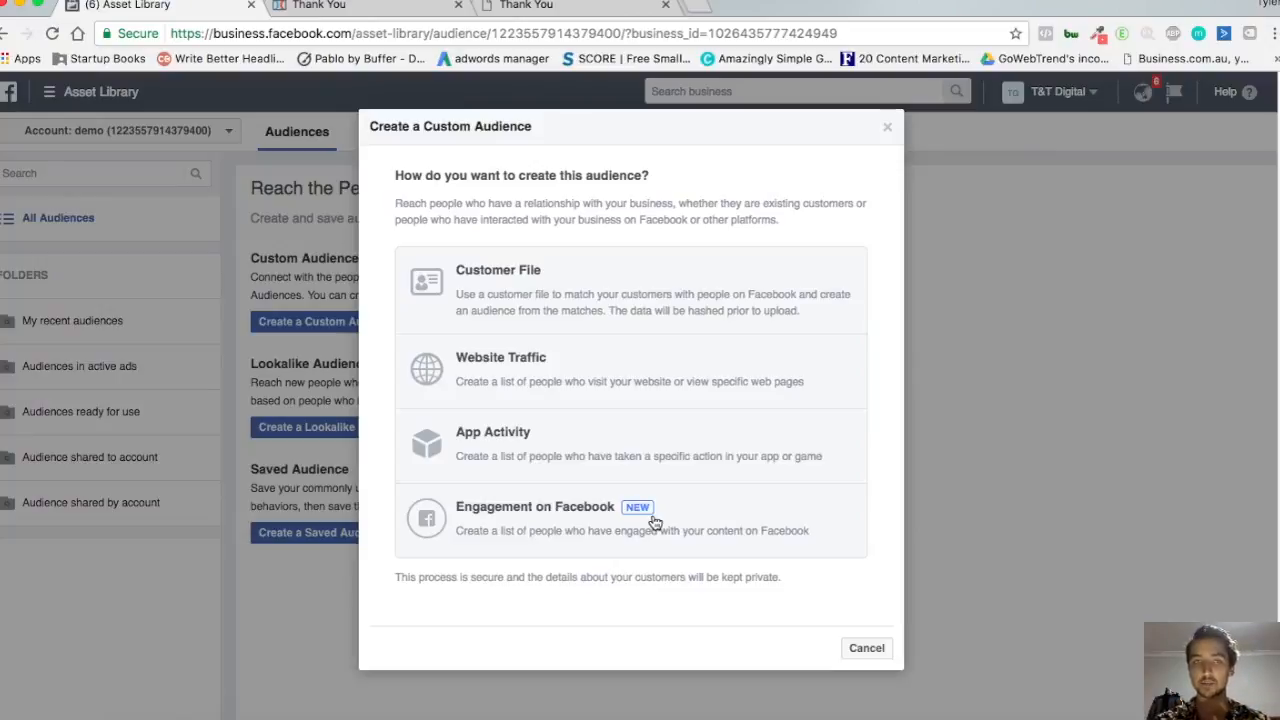
{"action": "left_click", "coordinate": [630, 284]}
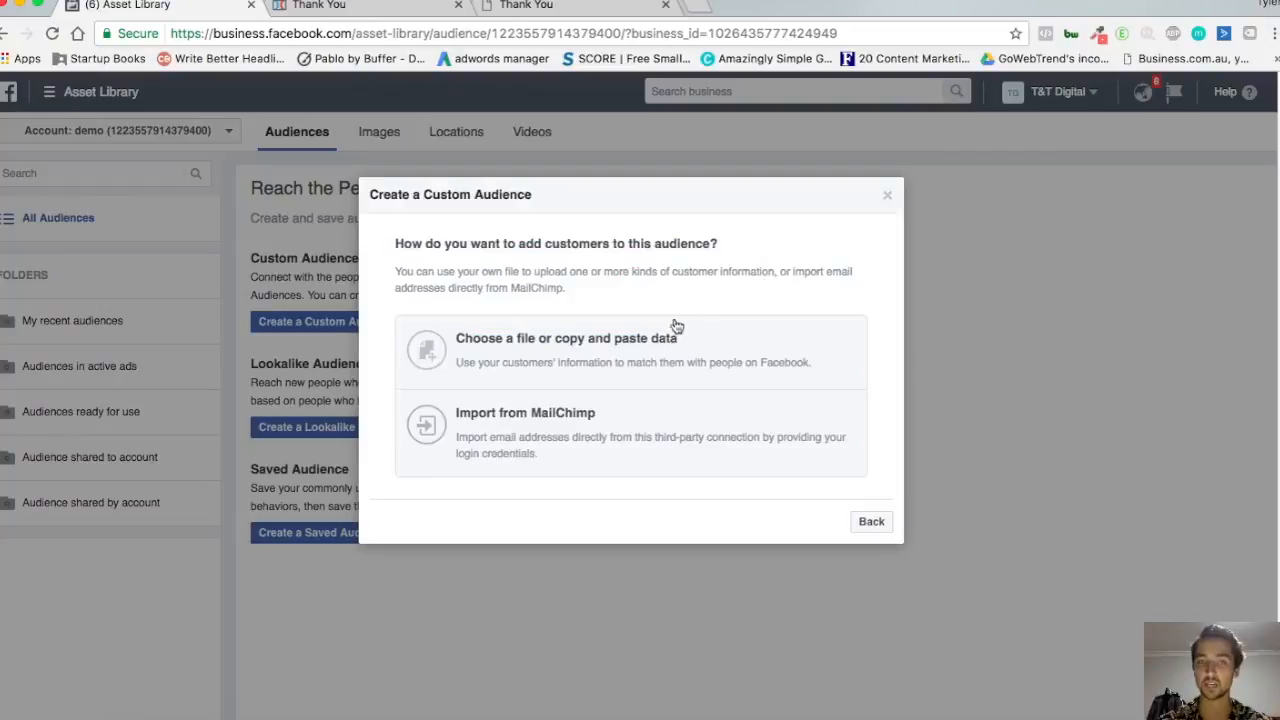
{"action": "left_click", "coordinate": [872, 522]}
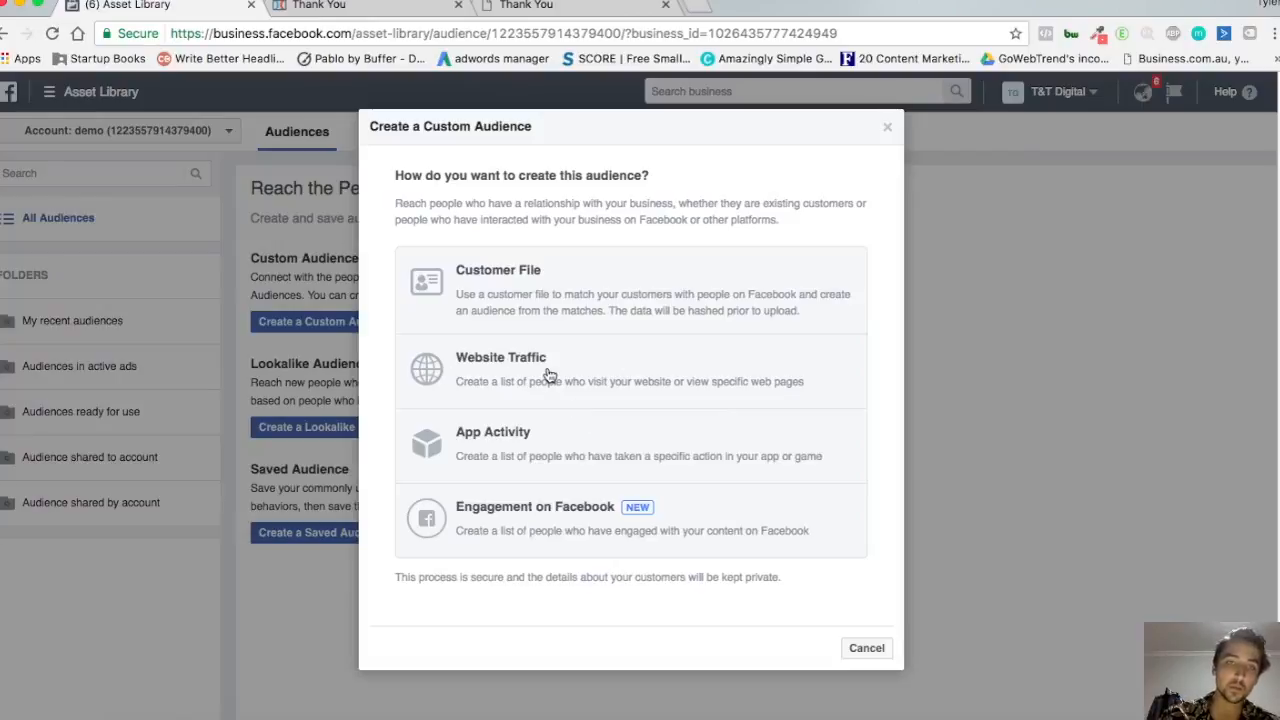
- Choose Website Traffic as the audience source and review its visitor options, keeping "Anyone who visits your website"
{"action": "left_click", "coordinate": [569, 375]}
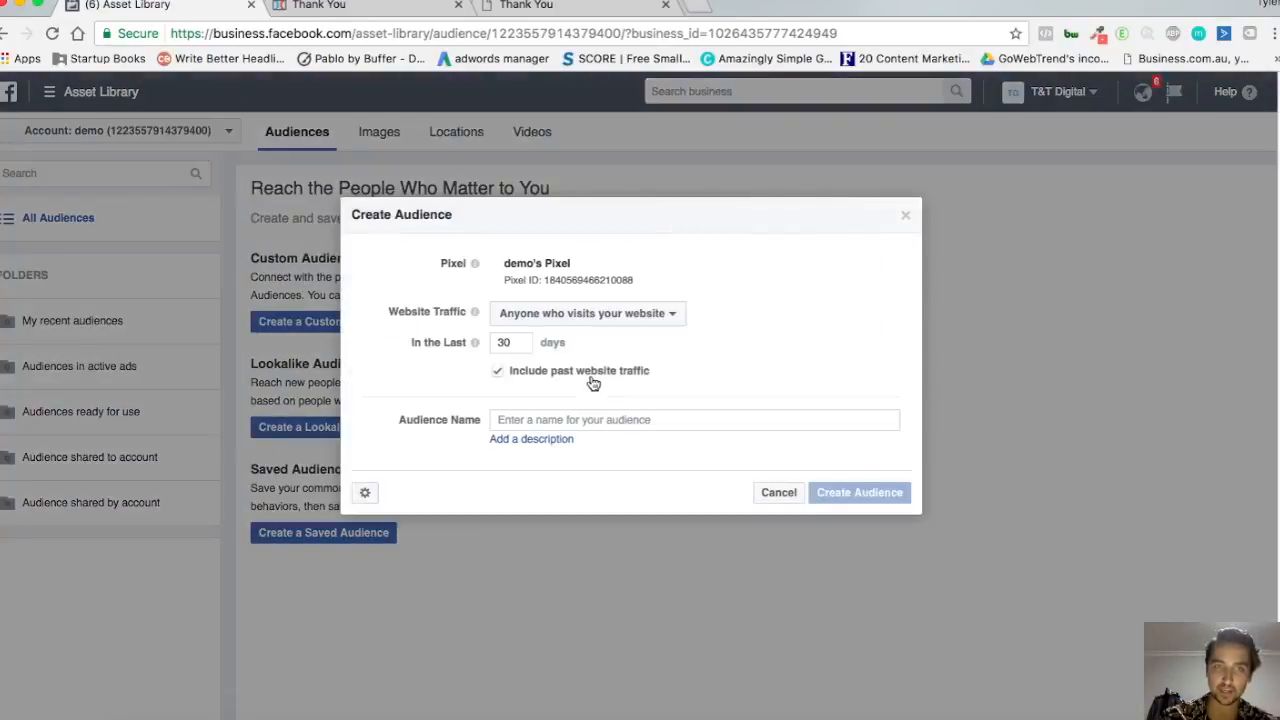
{"action": "left_click", "coordinate": [626, 316]}
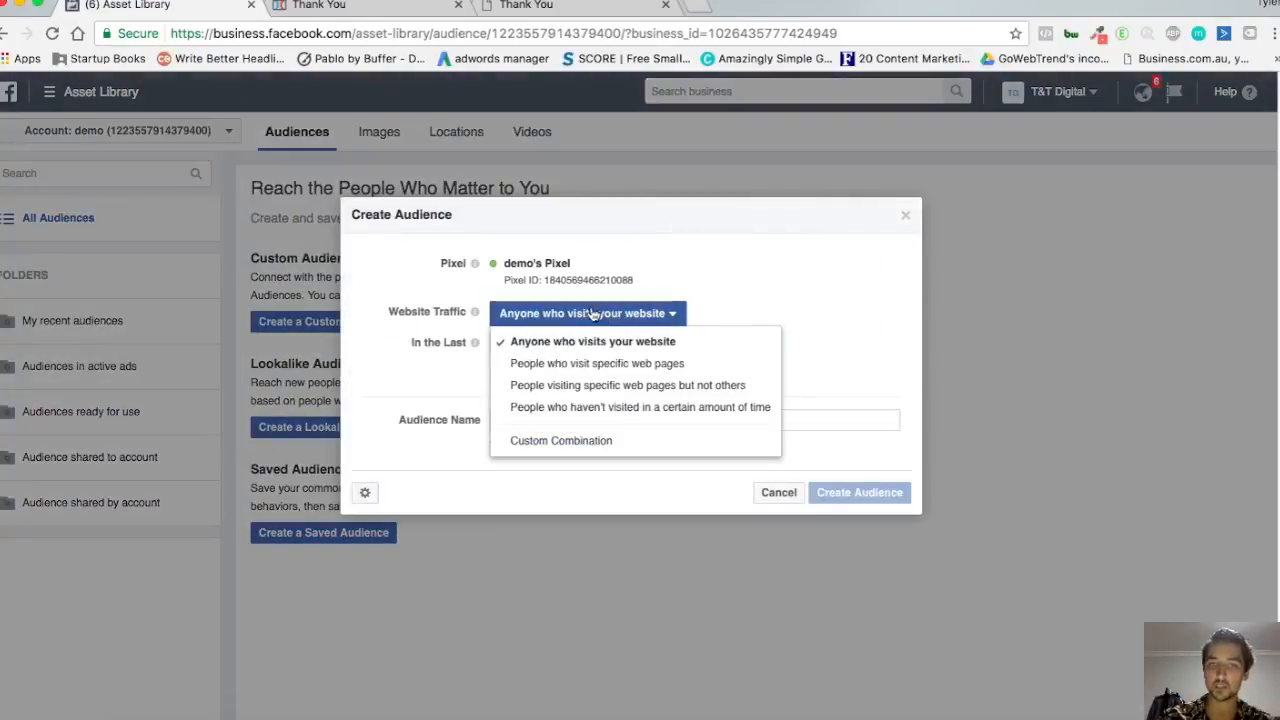
{"action": "left_click", "coordinate": [710, 268]}
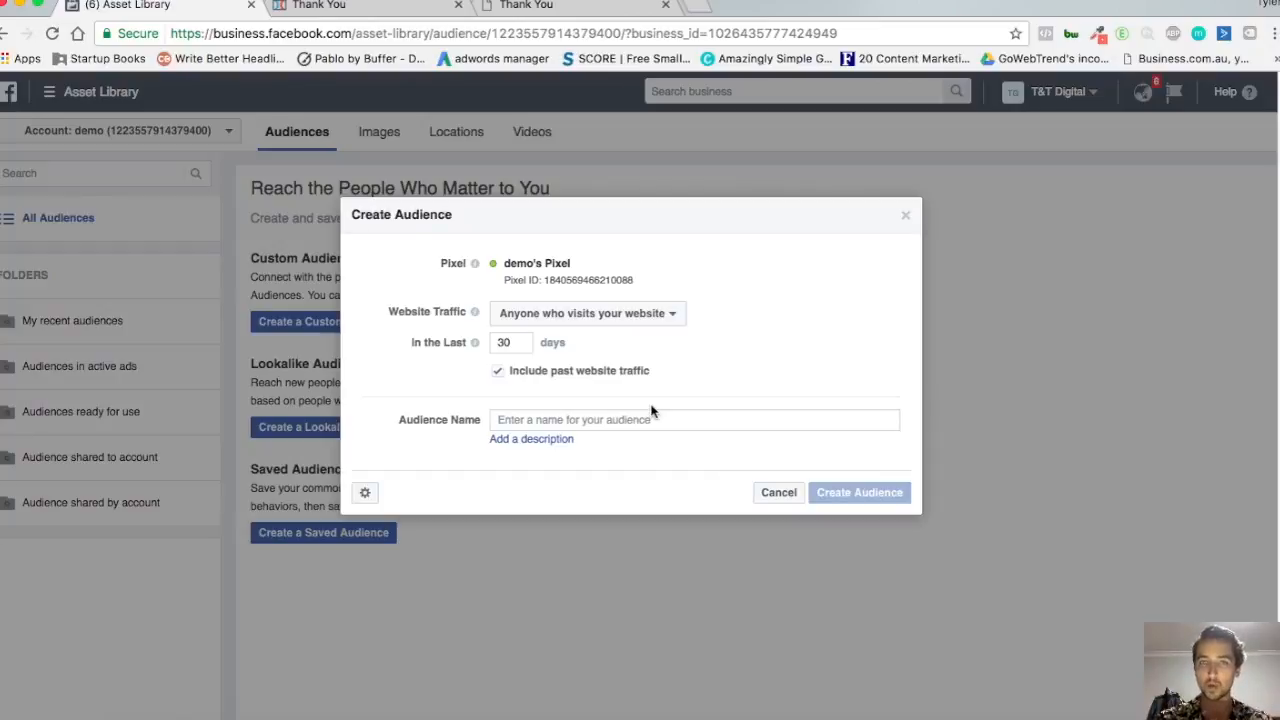
- Name the audience "Demo Audience", set its period to the last 180 days and create it
{"action": "left_click", "coordinate": [654, 419]}
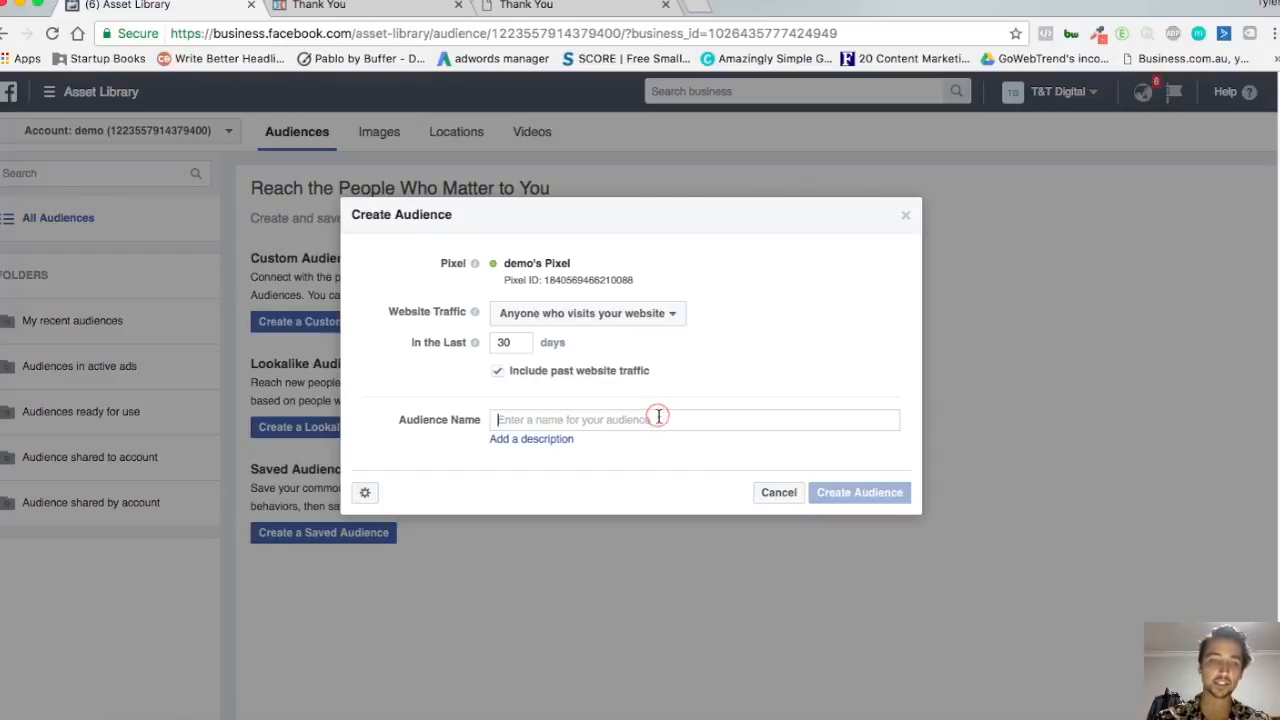
{"action": "type", "text": "Demo Audience"}
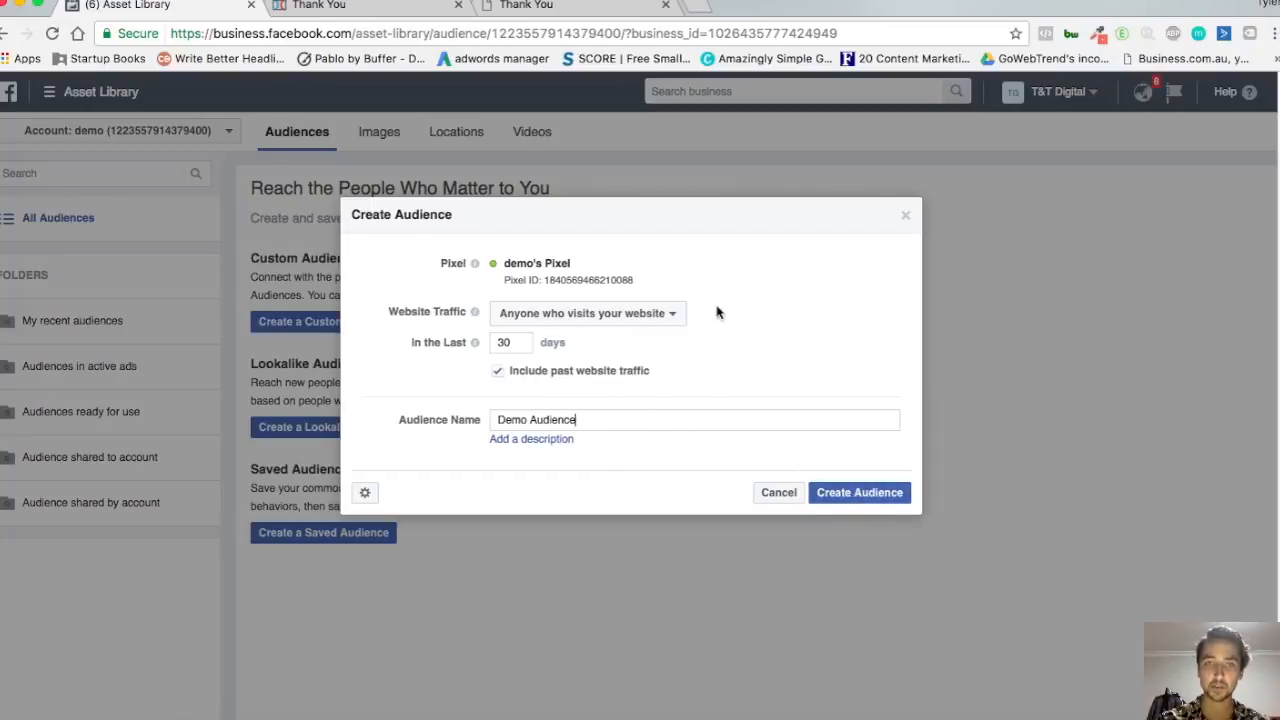
{"action": "double_click", "coordinate": [520, 342]}
{"action": "type", "text": "180"}
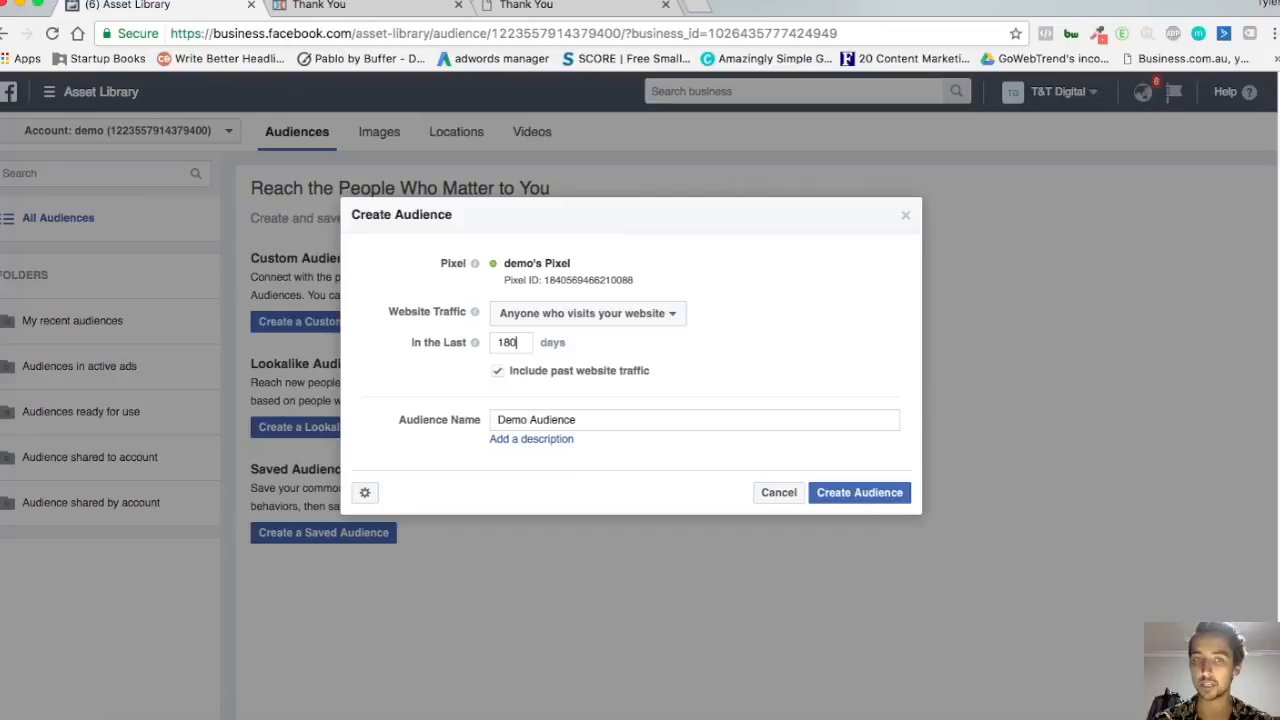
{"action": "left_click", "coordinate": [863, 496]}
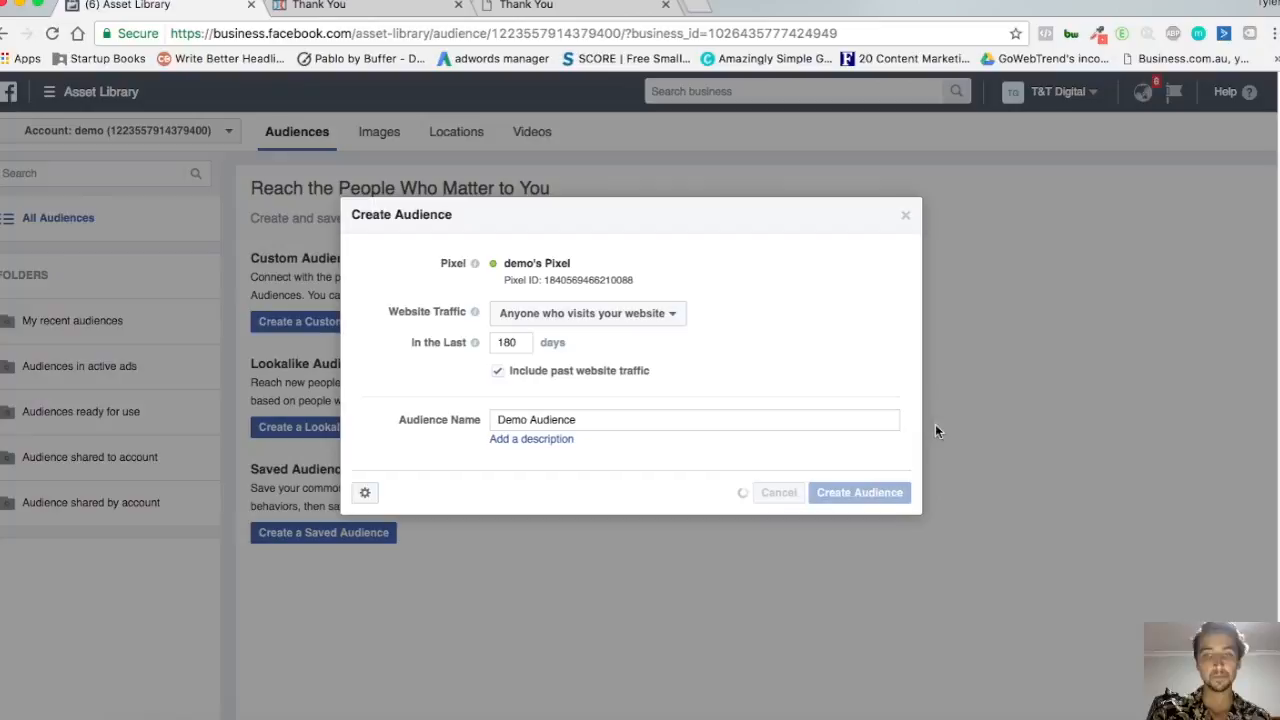
{"action": "left_click", "coordinate": [895, 415]}
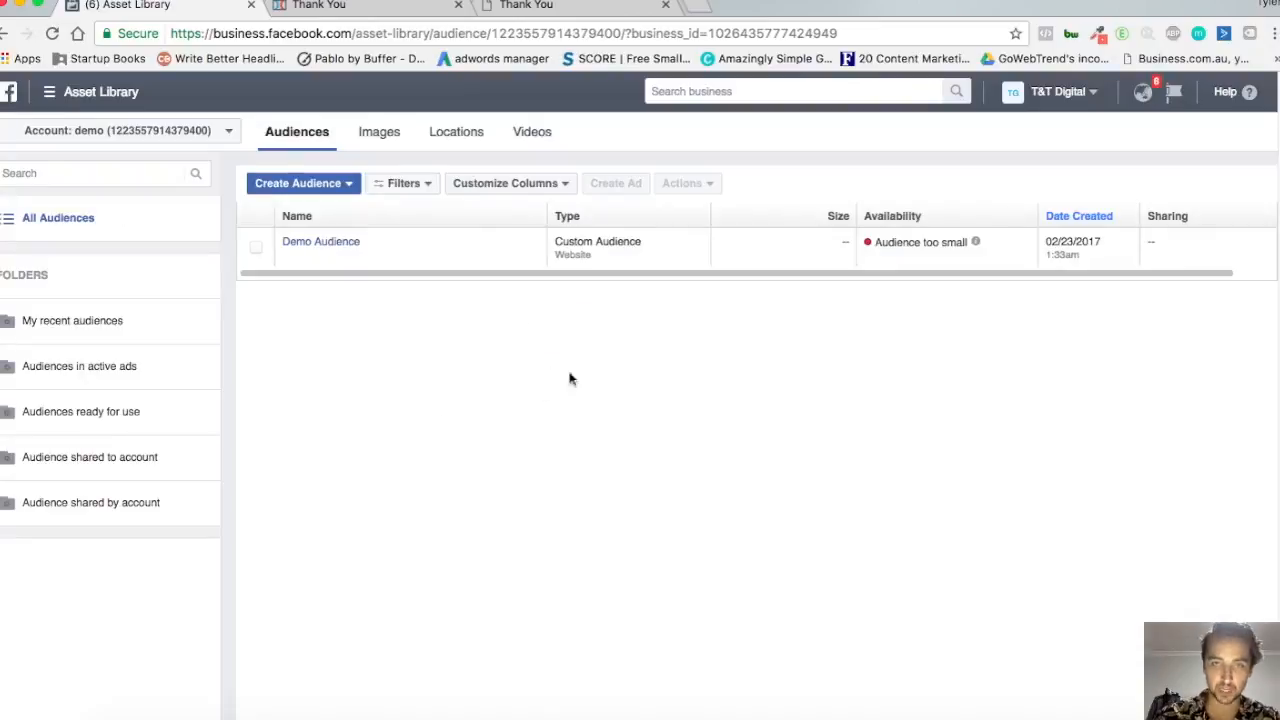
- Start another website traffic custom audience, targeting people who visit specific web pages
{"action": "left_click", "coordinate": [306, 189]}
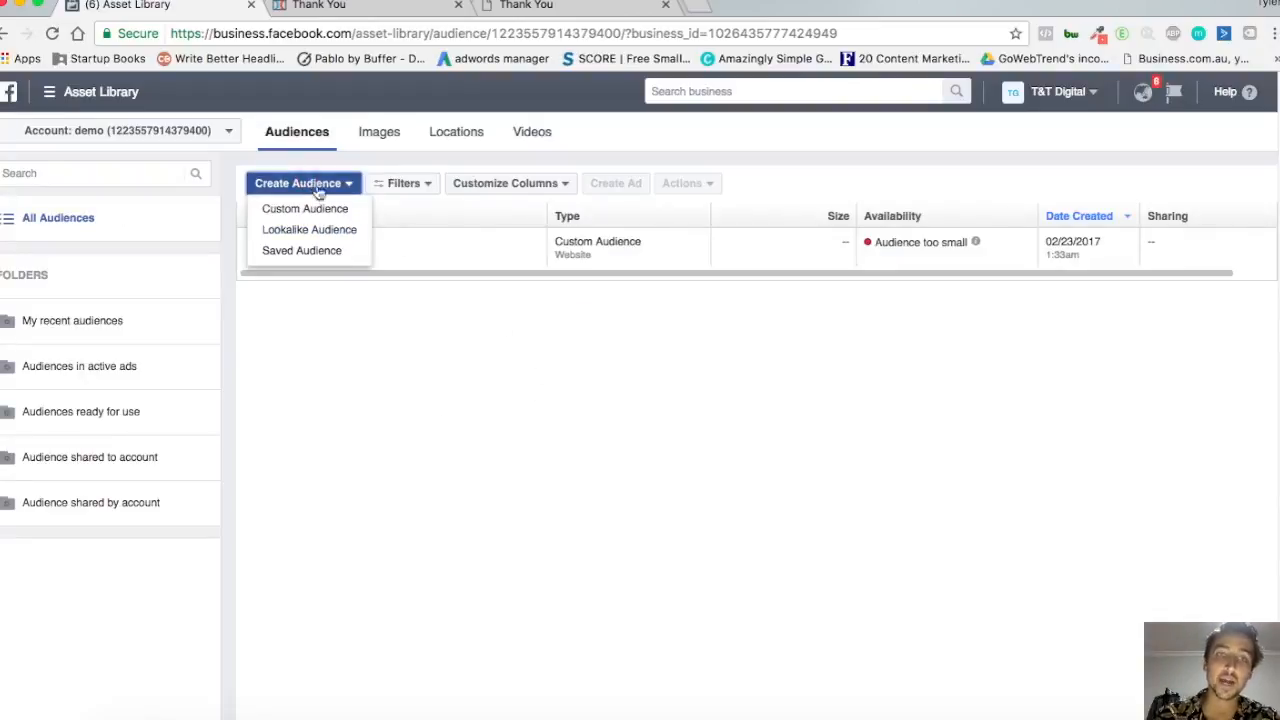
{"action": "left_click", "coordinate": [321, 209]}
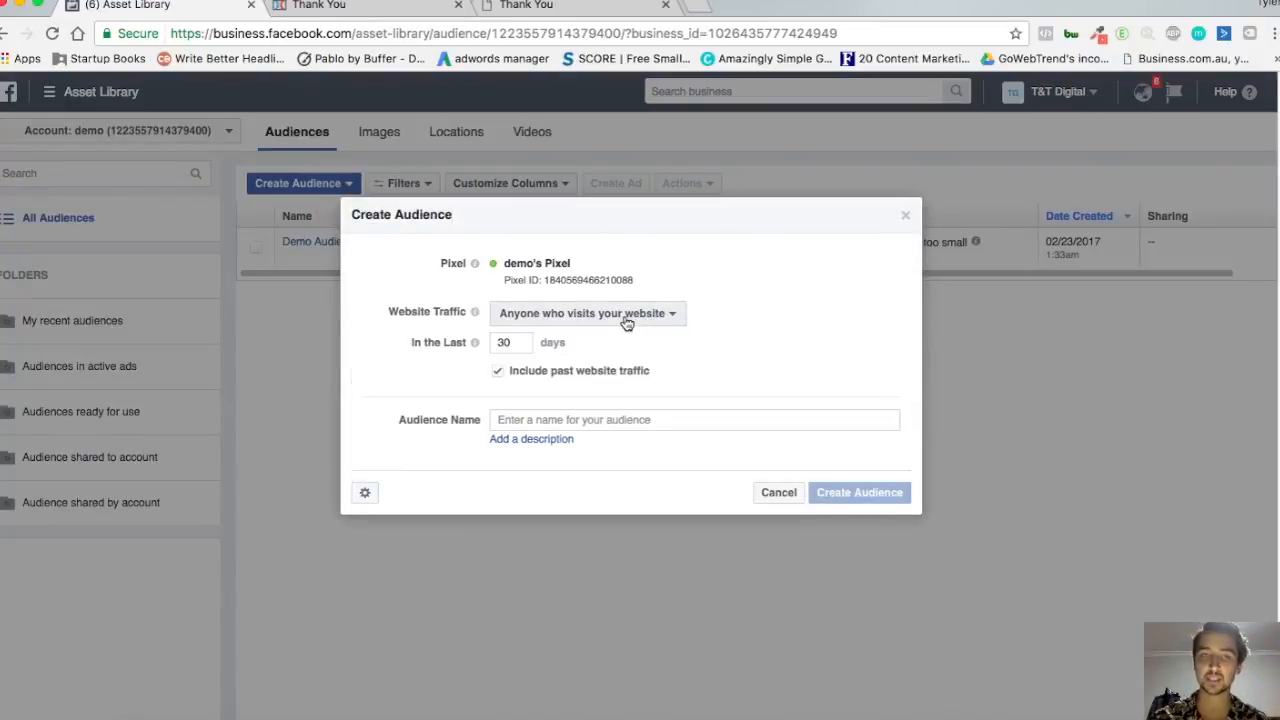
{"action": "left_click", "coordinate": [626, 318]}
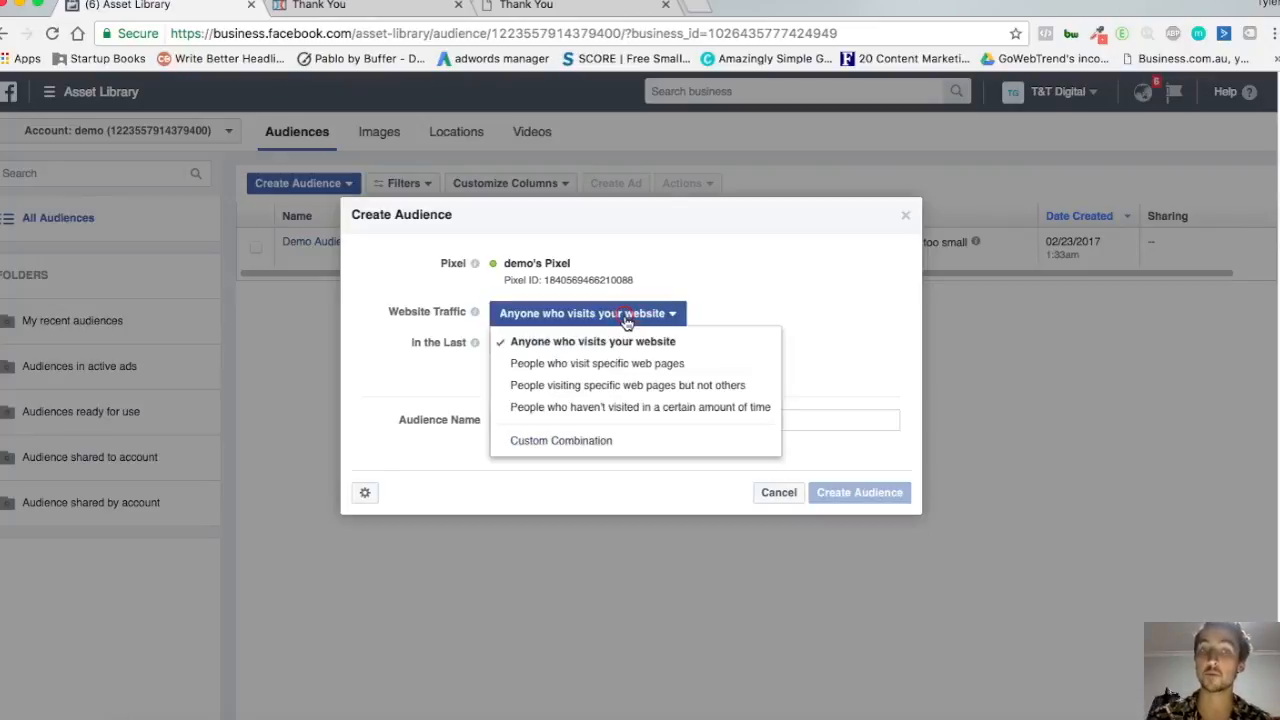
{"action": "left_click", "coordinate": [700, 365]}
- Try "johnsblog.com/blog/roses/how" and "to" as keywords in the "URL contains" rule, and clear them again
{"action": "left_click", "coordinate": [640, 383]}
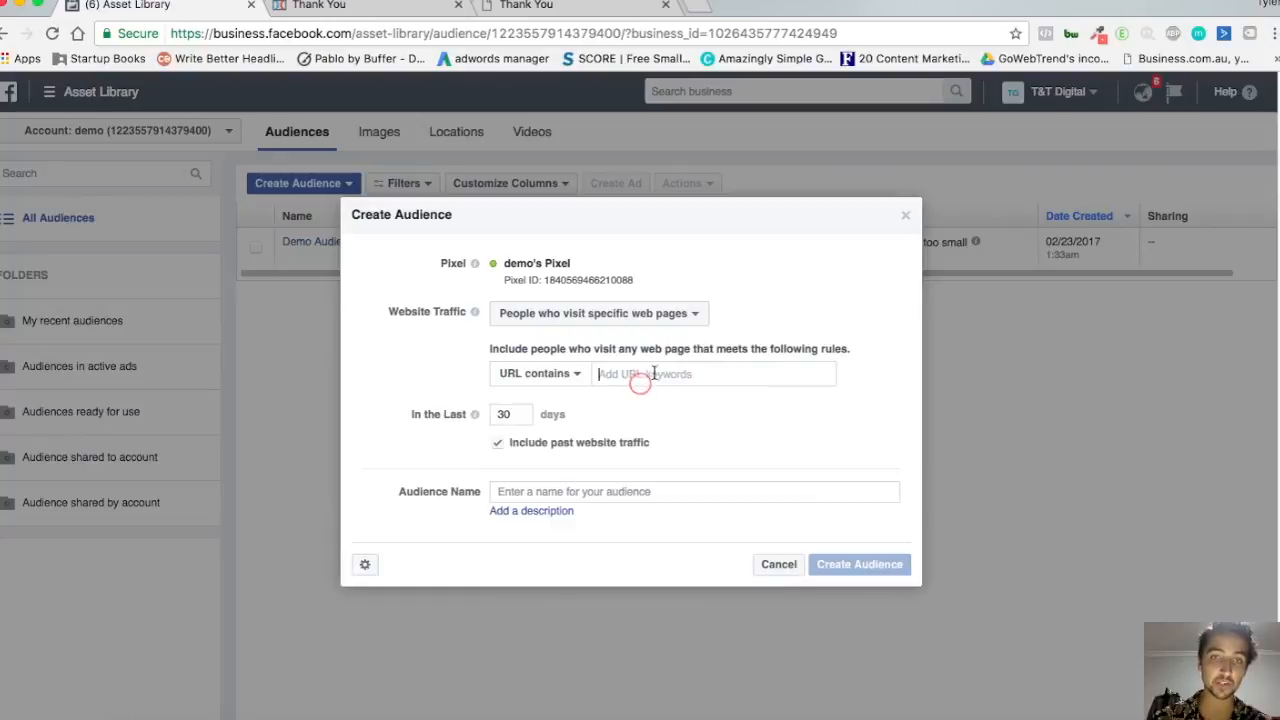
{"action": "type", "text": "johnsblog.com/blog"}
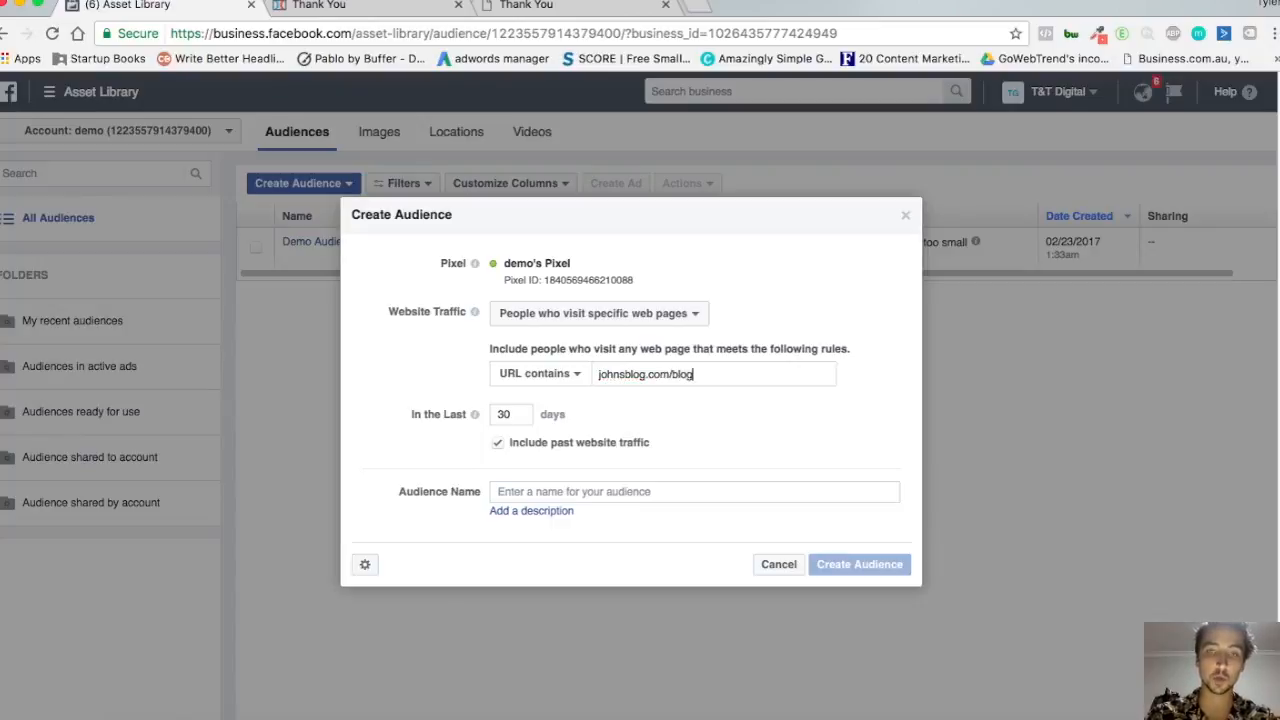
{"action": "type", "text": "/roses"}
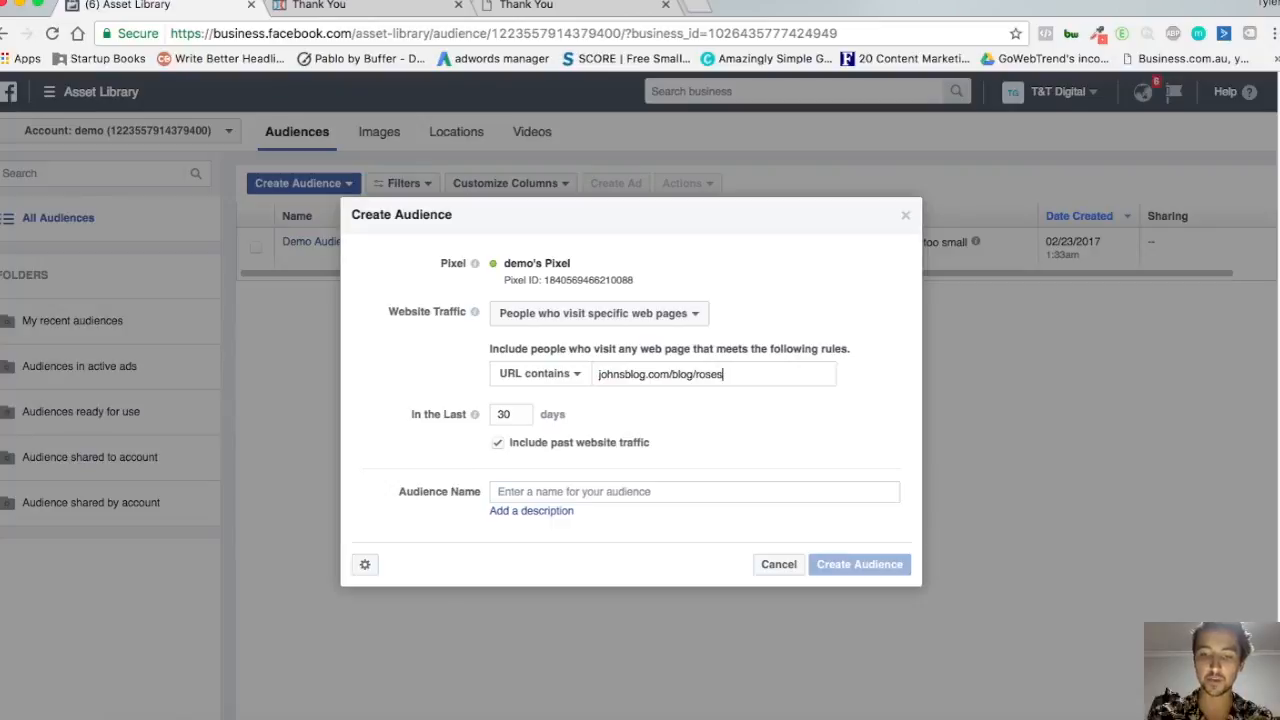
{"action": "type", "text": "/how or to cu"}
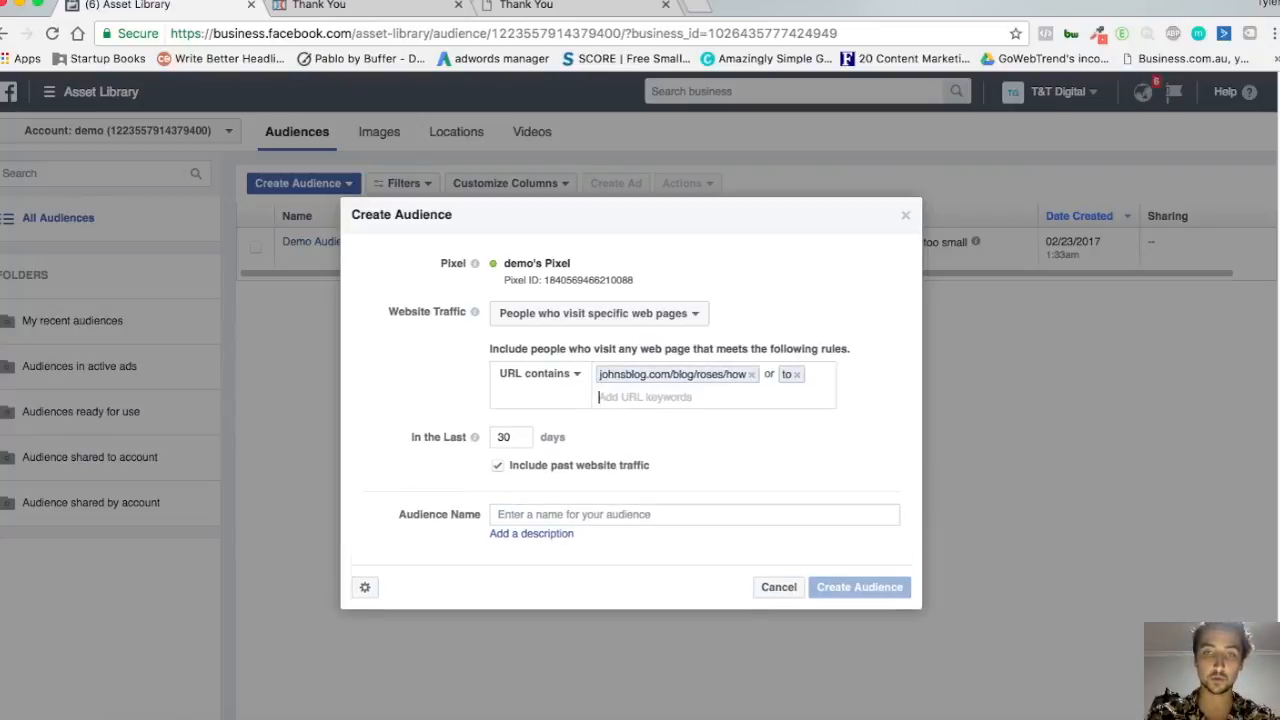
{"action": "key", "text": "BackSpace"}
{"action": "key", "text": "BackSpace"}
{"action": "key", "text": "BackSpace"}
{"action": "key", "text": "BackSpace"}
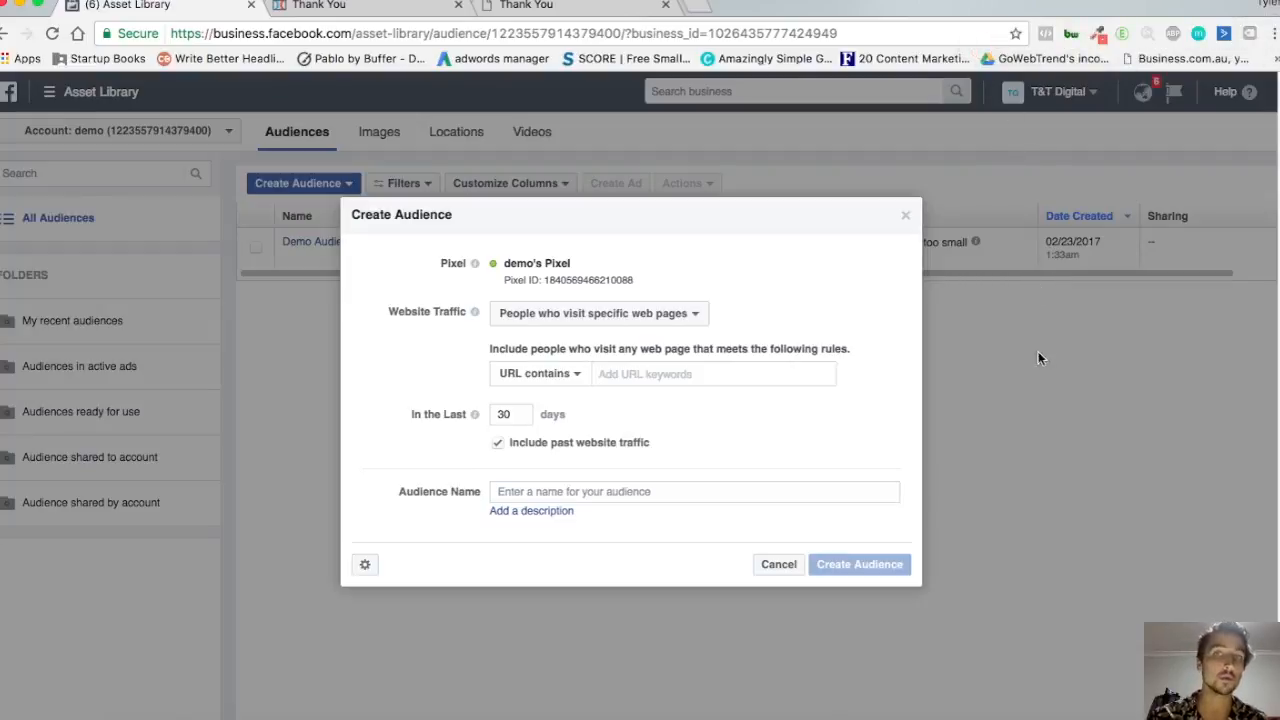
{"action": "left_click", "coordinate": [770, 383]}
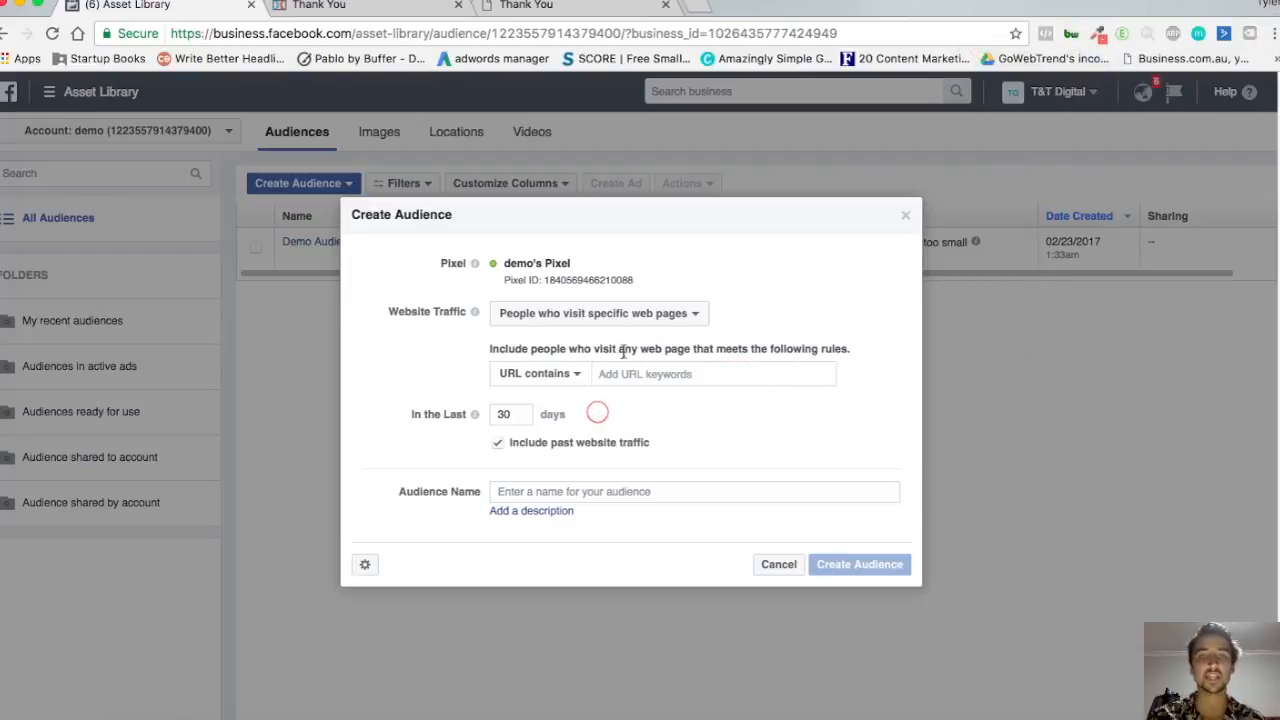
- Try the "People visiting specific web pages but not others" traffic option, and close the audience dialog without creating it
{"action": "left_click", "coordinate": [655, 316]}
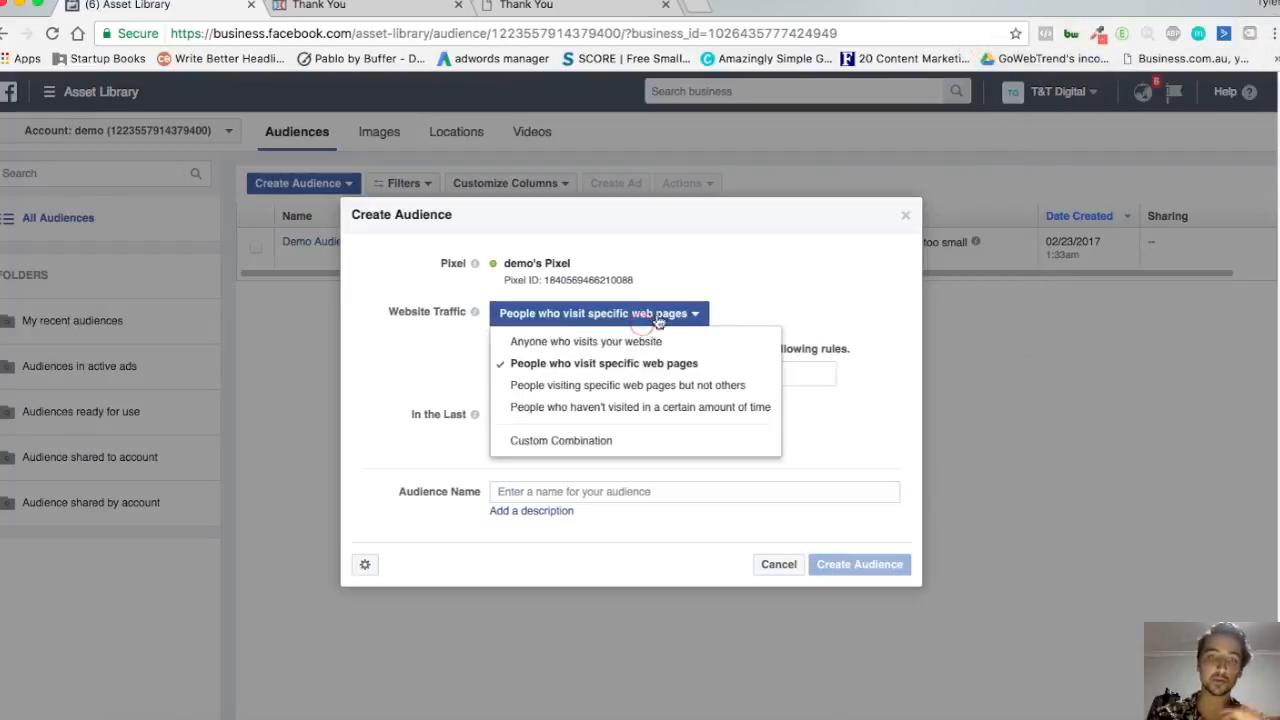
{"action": "left_click", "coordinate": [690, 386]}
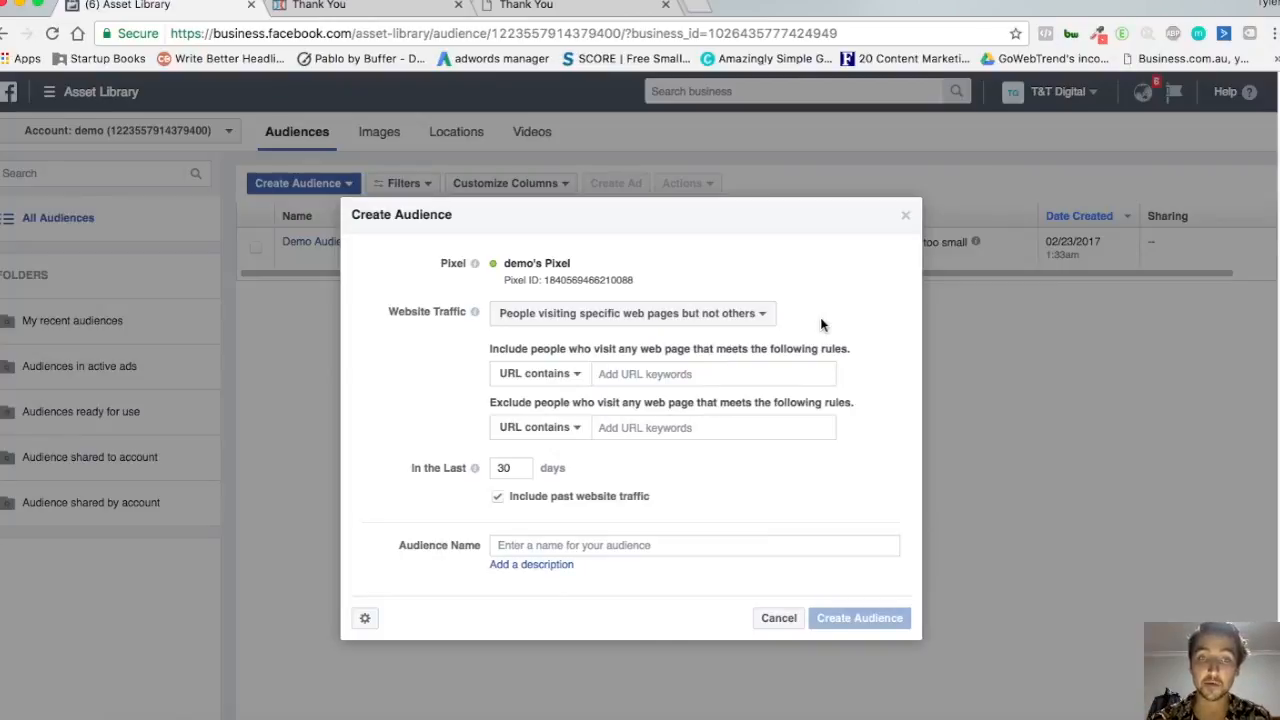
{"action": "left_click_drag", "start_coordinate": [527, 348], "coordinate": [673, 341]}
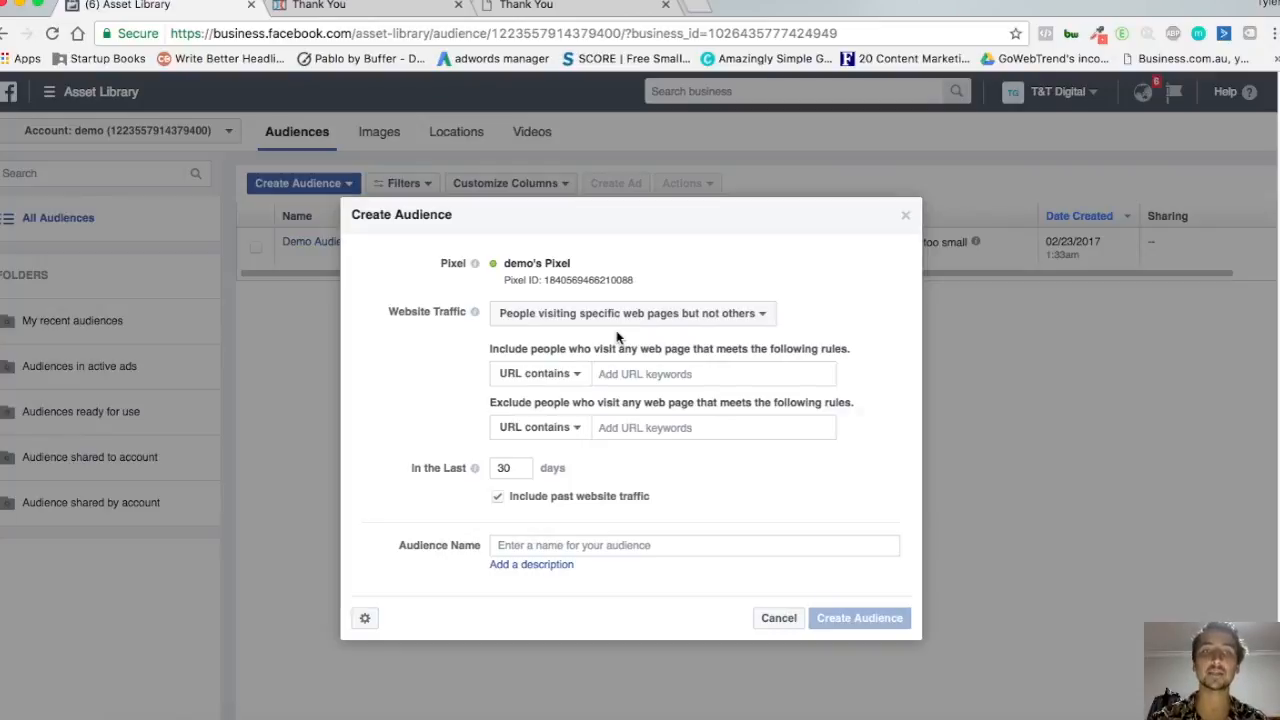
{"action": "left_click", "coordinate": [905, 215]}
- Open the lookalike audience form, look through its source and country choices, and close it
{"action": "left_click", "coordinate": [338, 190]}
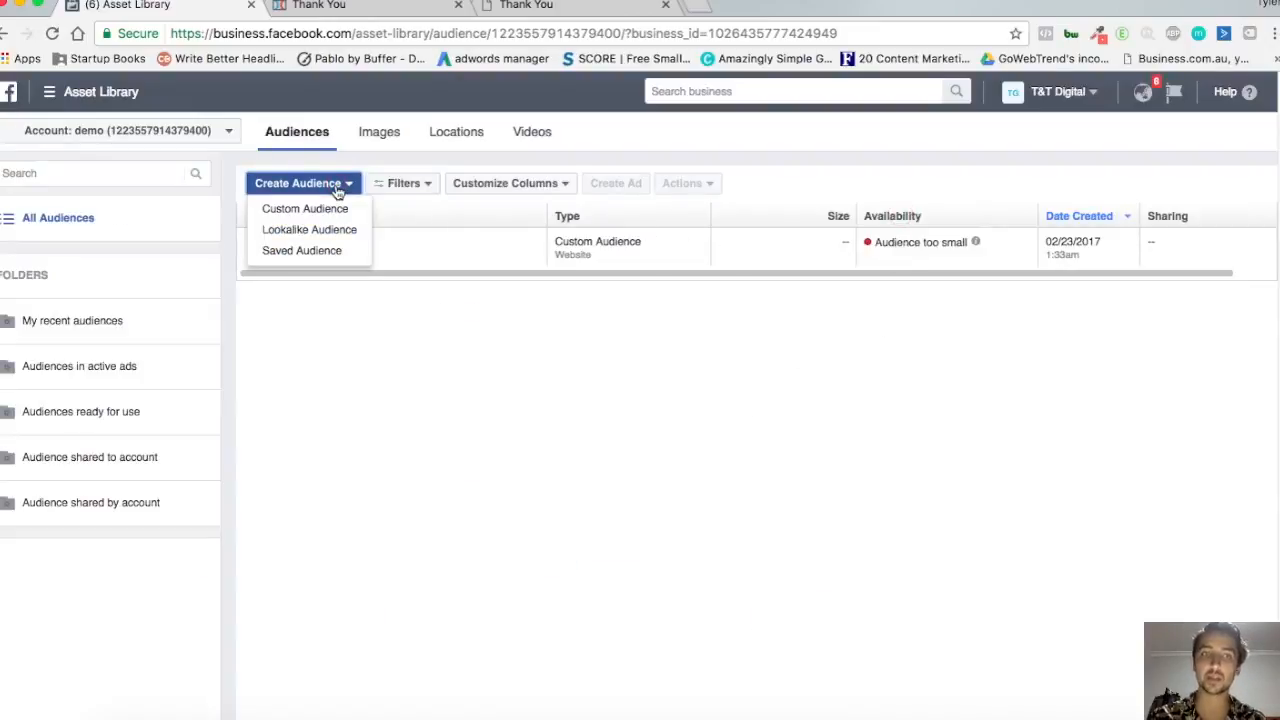
{"action": "left_click", "coordinate": [333, 229]}
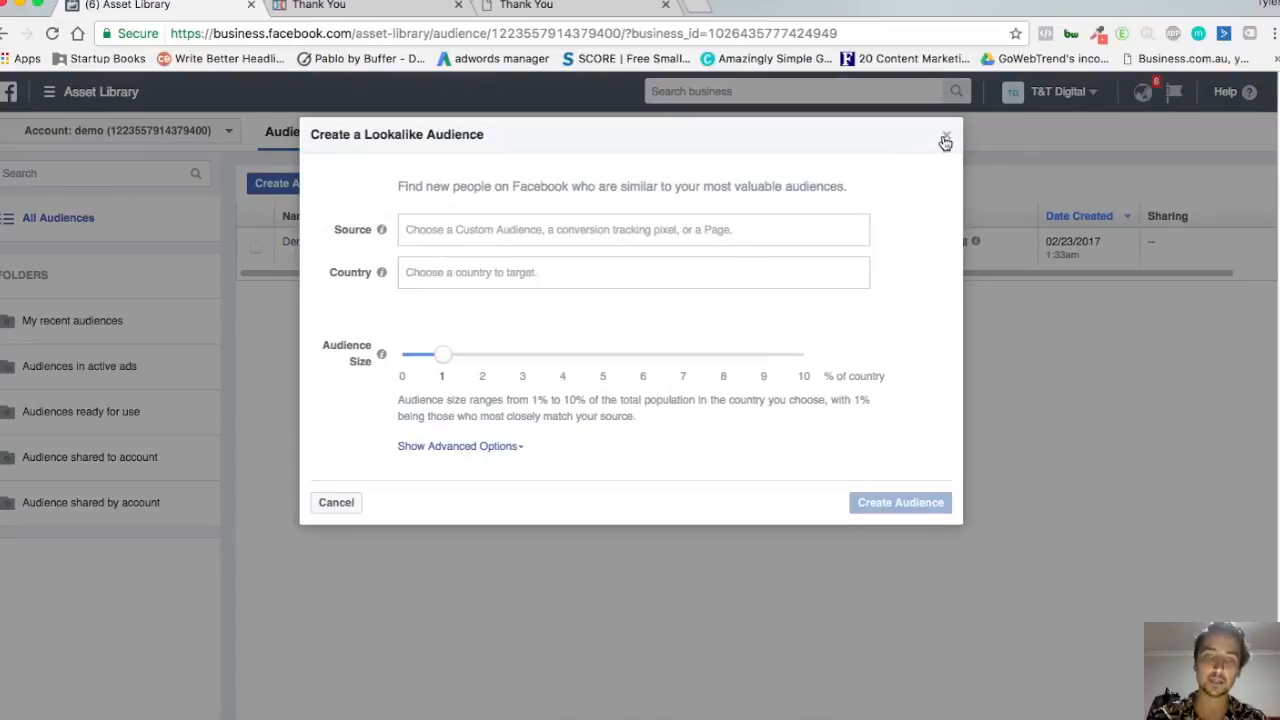
{"action": "left_click", "coordinate": [520, 228]}
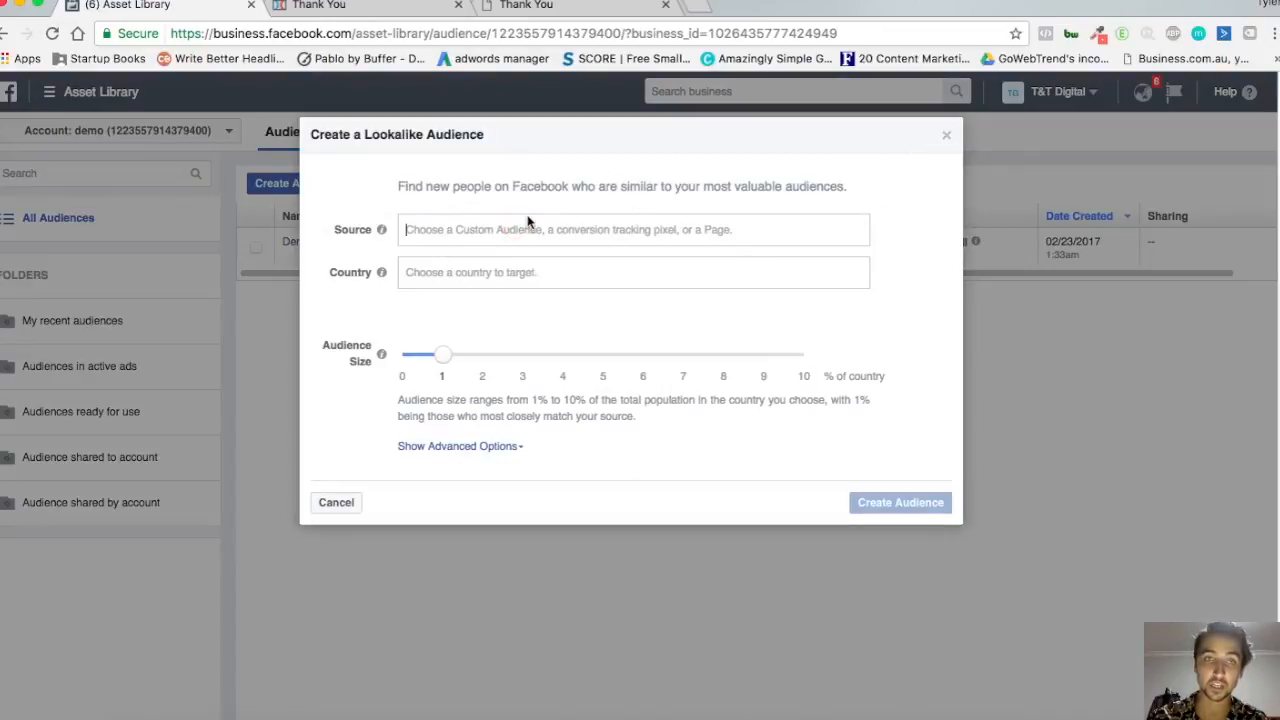
{"action": "left_click", "coordinate": [570, 270]}
{"action": "scroll", "coordinate": [491, 363], "scroll_direction": "down", "scroll_amount": 20}
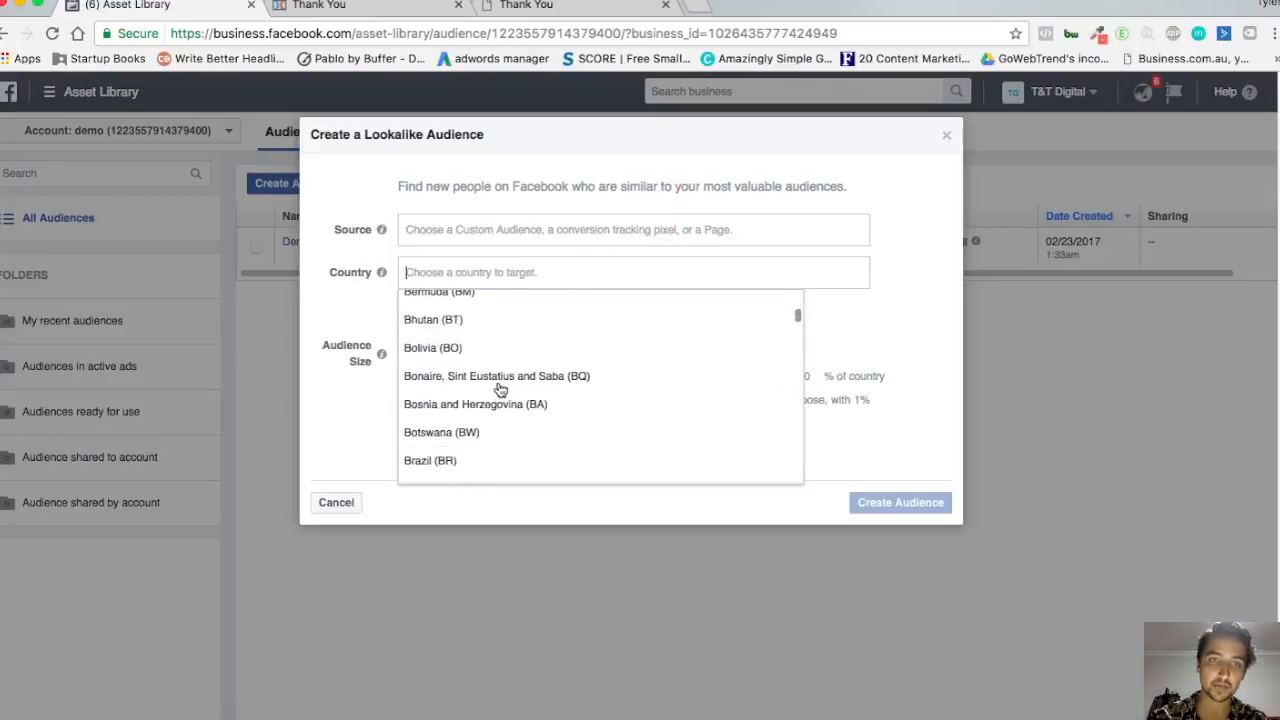
{"action": "left_click", "coordinate": [856, 325]}
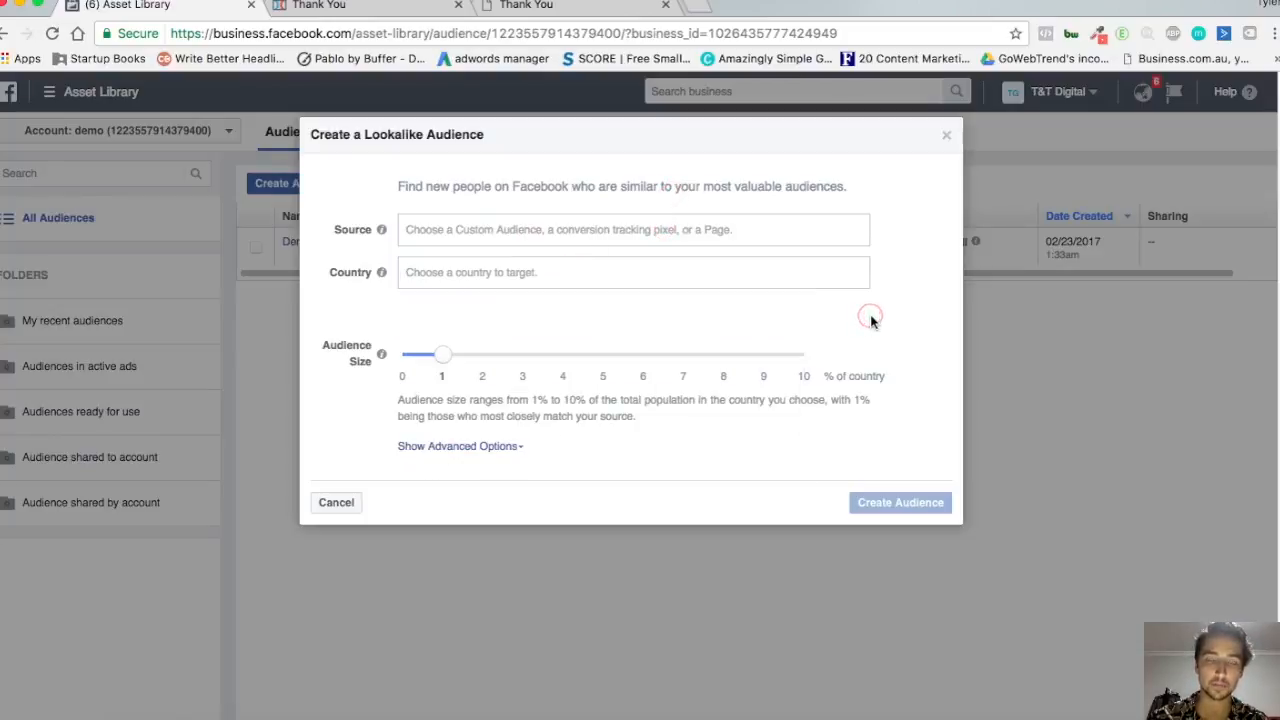
{"action": "left_click", "coordinate": [946, 134]}
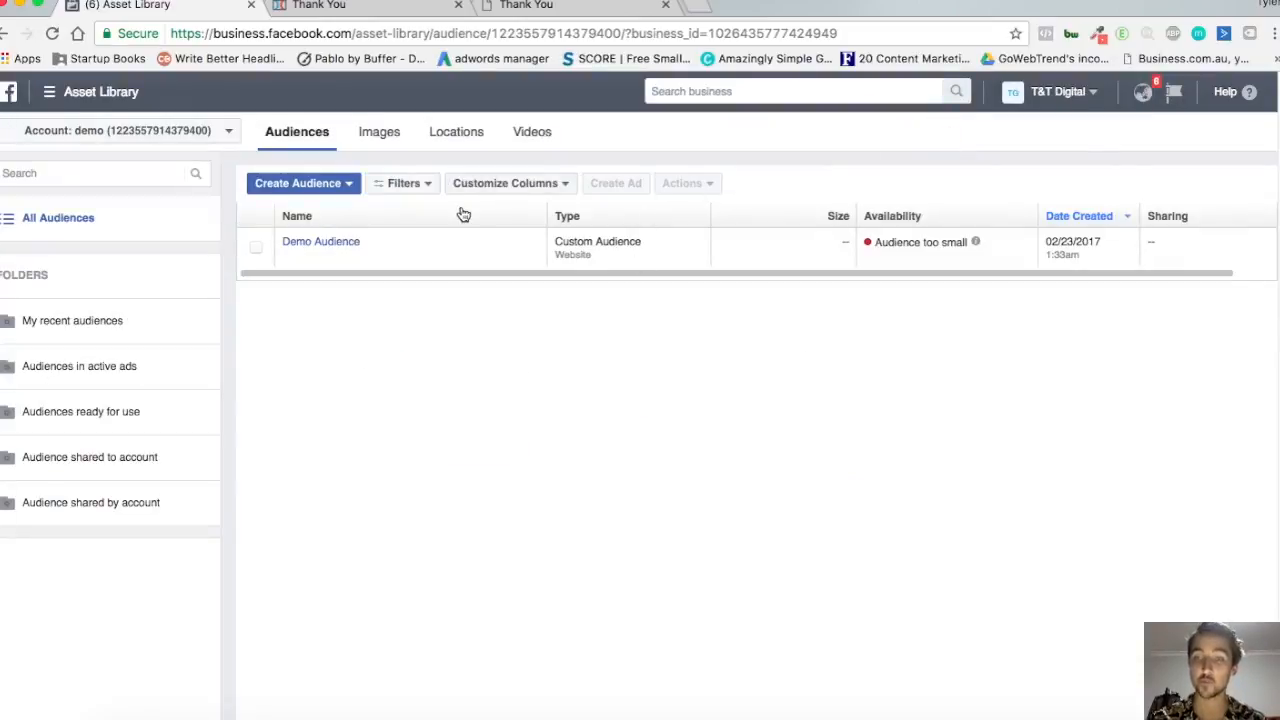
- Start a new lookalike audience and set its target country to Australia (AU)
{"action": "left_click", "coordinate": [323, 190]}
{"action": "left_click", "coordinate": [335, 229]}
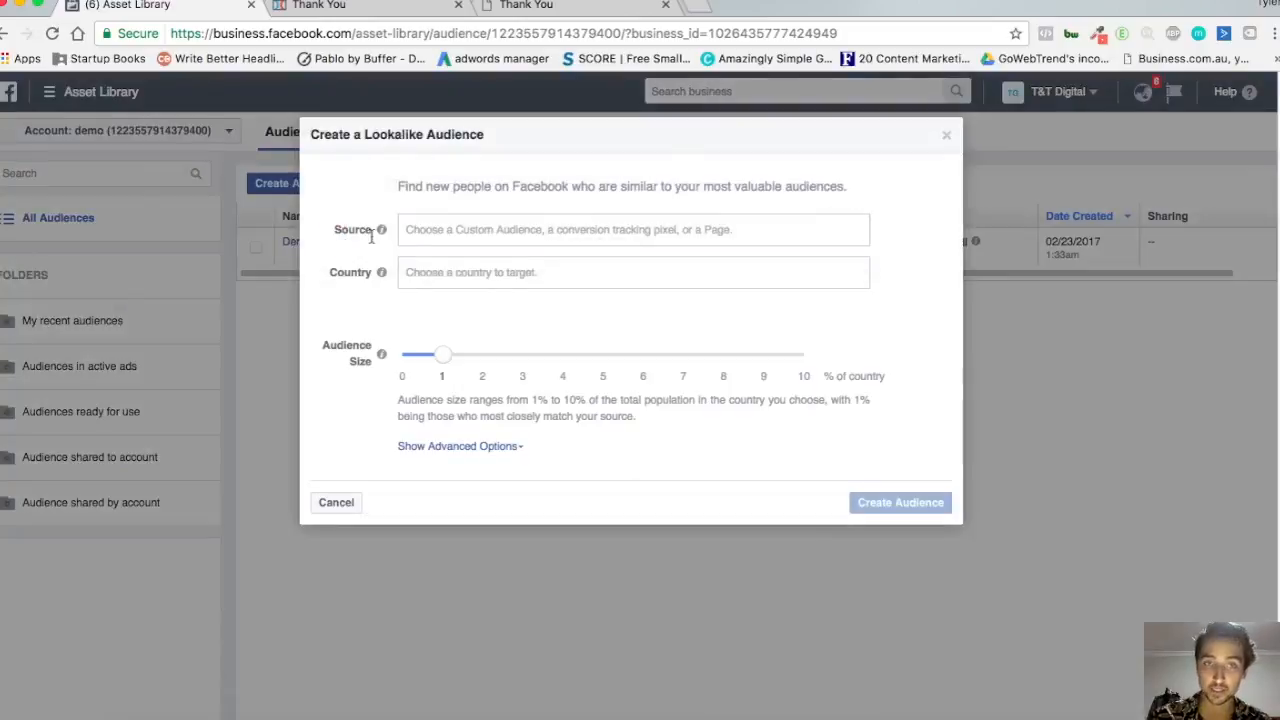
{"action": "mouse_move", "coordinate": [383, 232]}
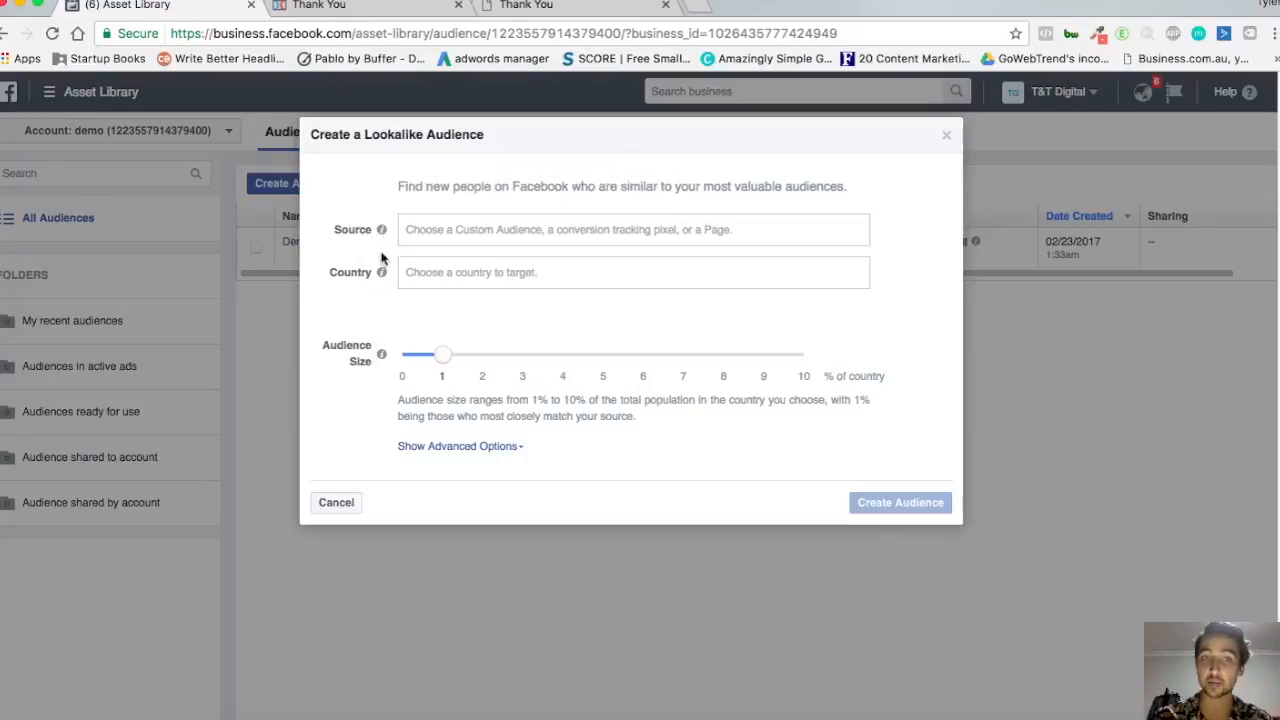
{"action": "left_click", "coordinate": [453, 268]}
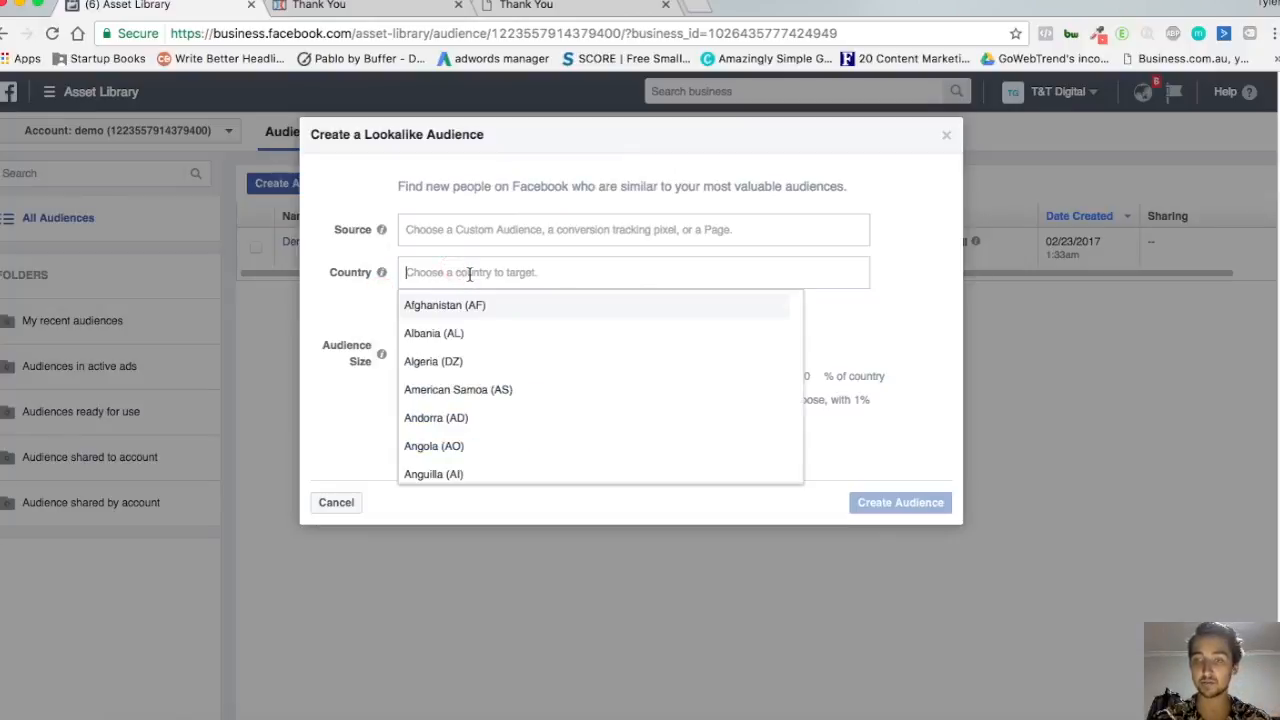
{"action": "type", "text": "austra"}
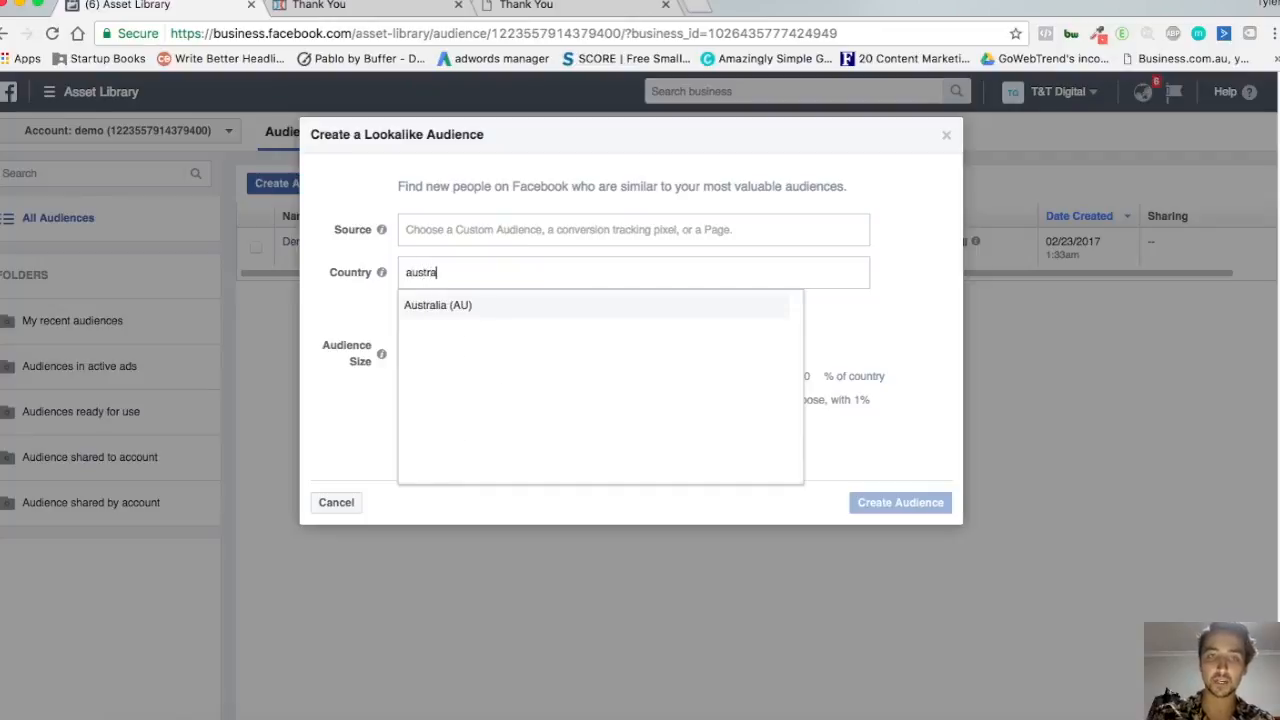
{"action": "left_click", "coordinate": [477, 306]}
{"action": "left_click", "coordinate": [567, 300]}
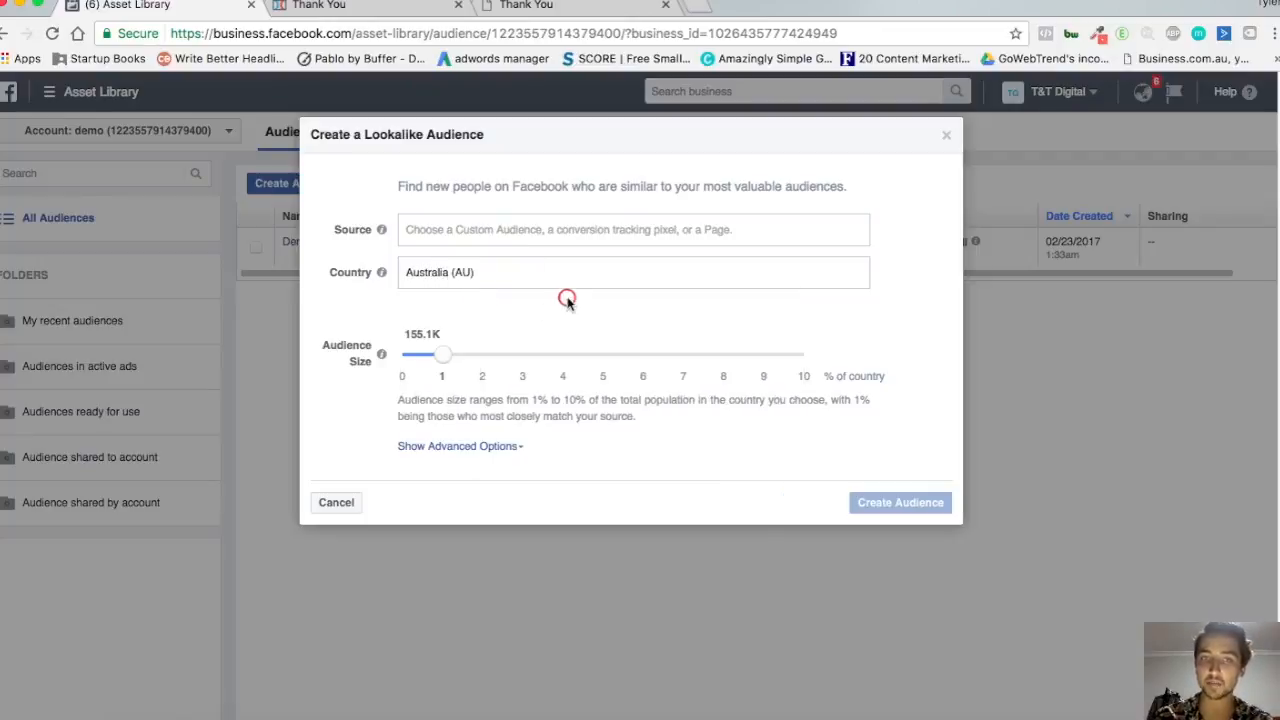
- Set the lookalike audience's target country to United States (US)
{"action": "left_click", "coordinate": [487, 272]}
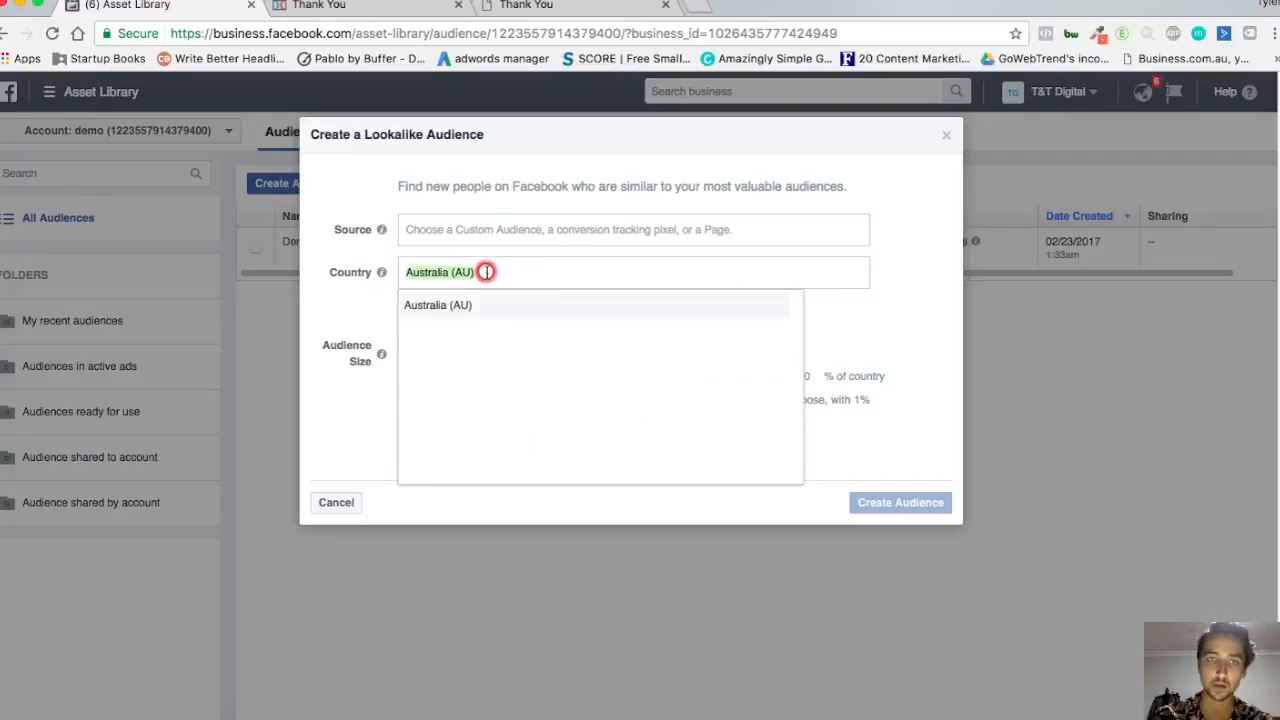
{"action": "key", "text": "BackSpace"}
{"action": "type", "text": "us"}
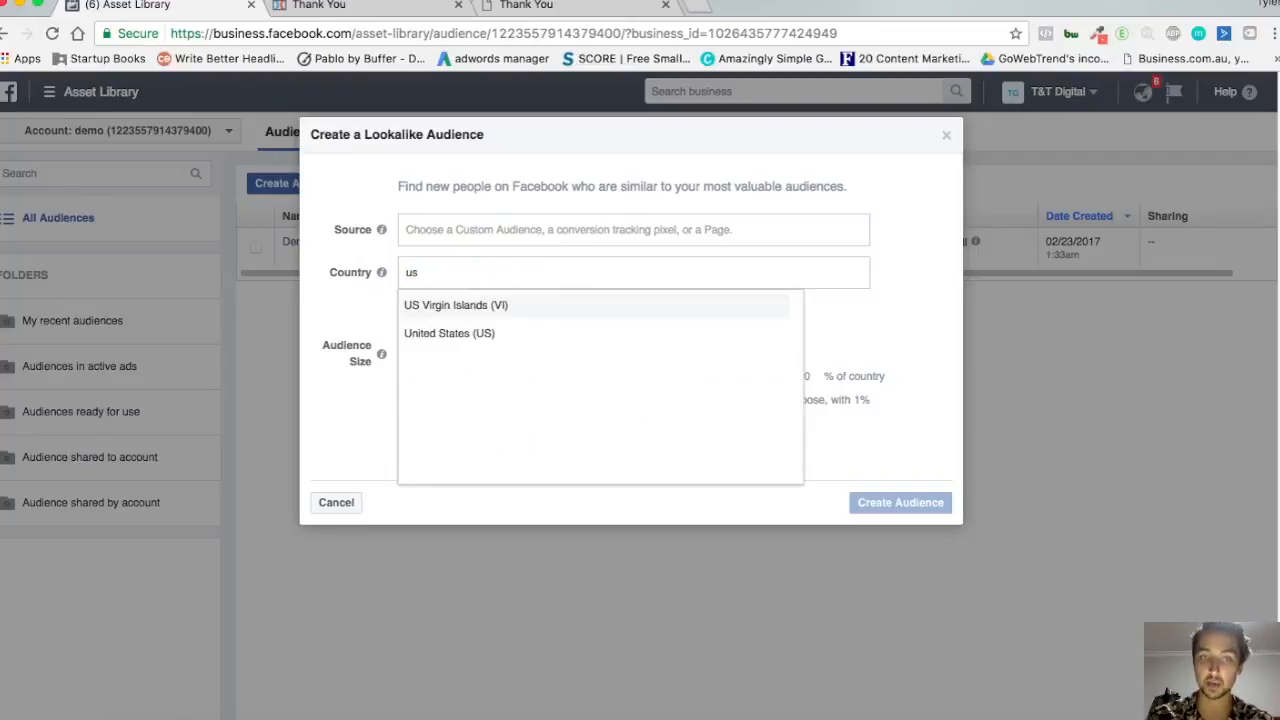
{"action": "left_click", "coordinate": [495, 333]}
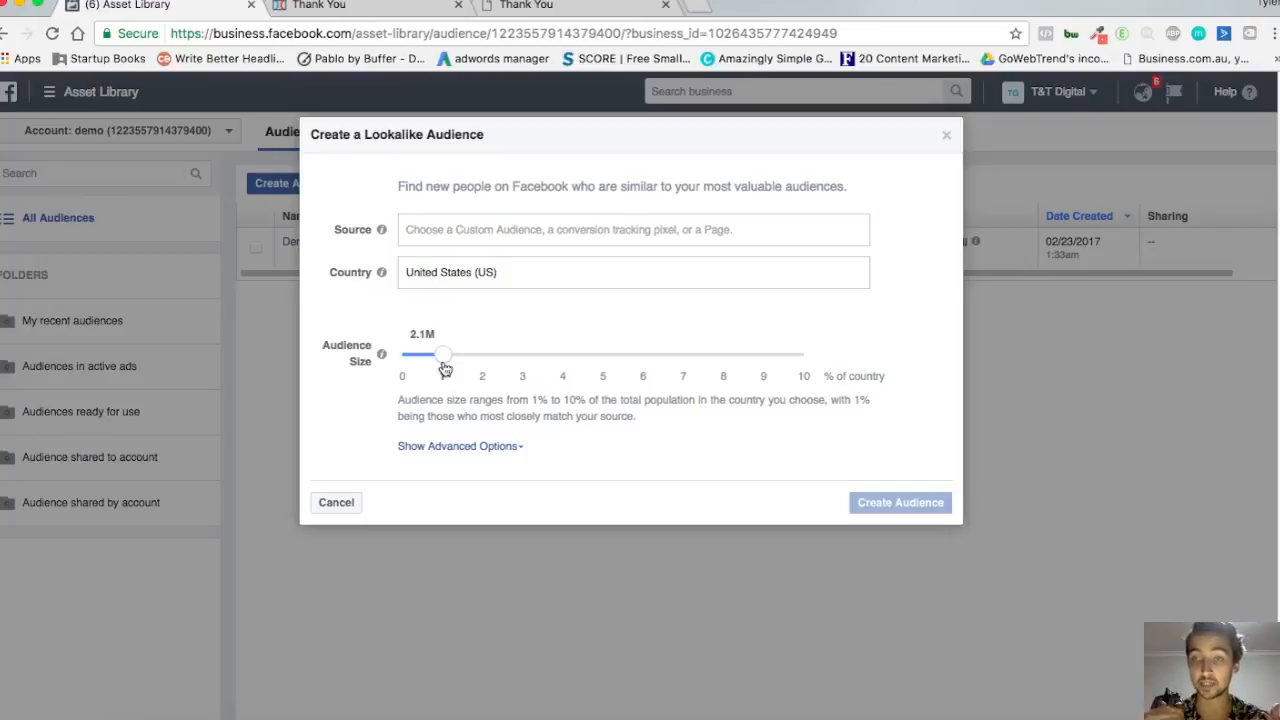
- Try the lookalike audience size at 10% and back at 1% of the country, and cancel the audience
{"action": "left_click_drag", "start_coordinate": [445, 369], "coordinate": [866, 360]}
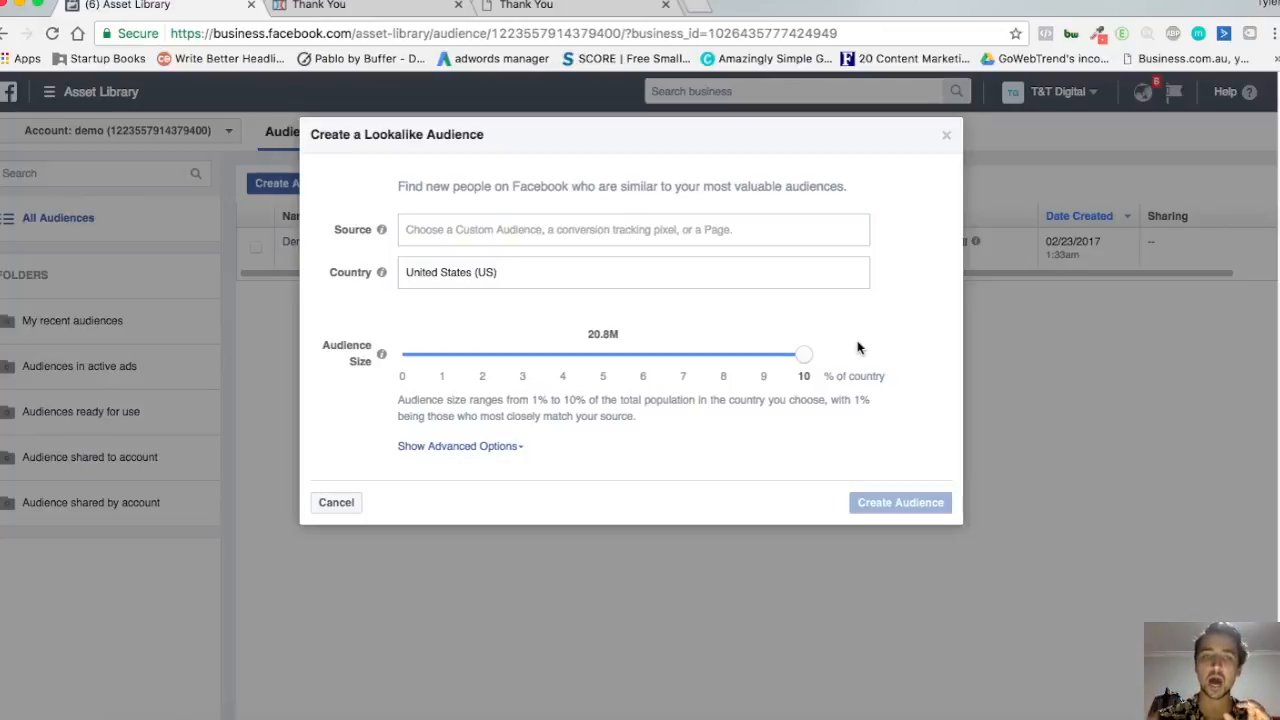
{"action": "left_click_drag", "start_coordinate": [806, 355], "coordinate": [411, 311]}
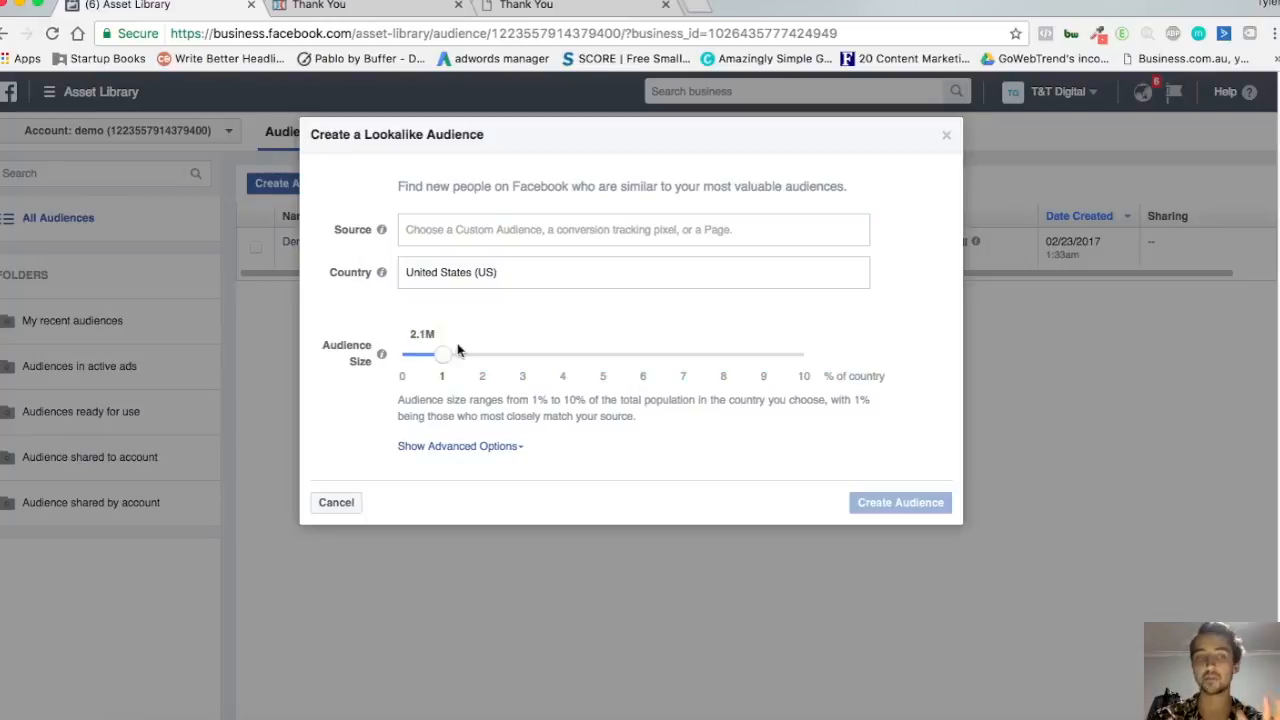
{"action": "left_click", "coordinate": [337, 503]}
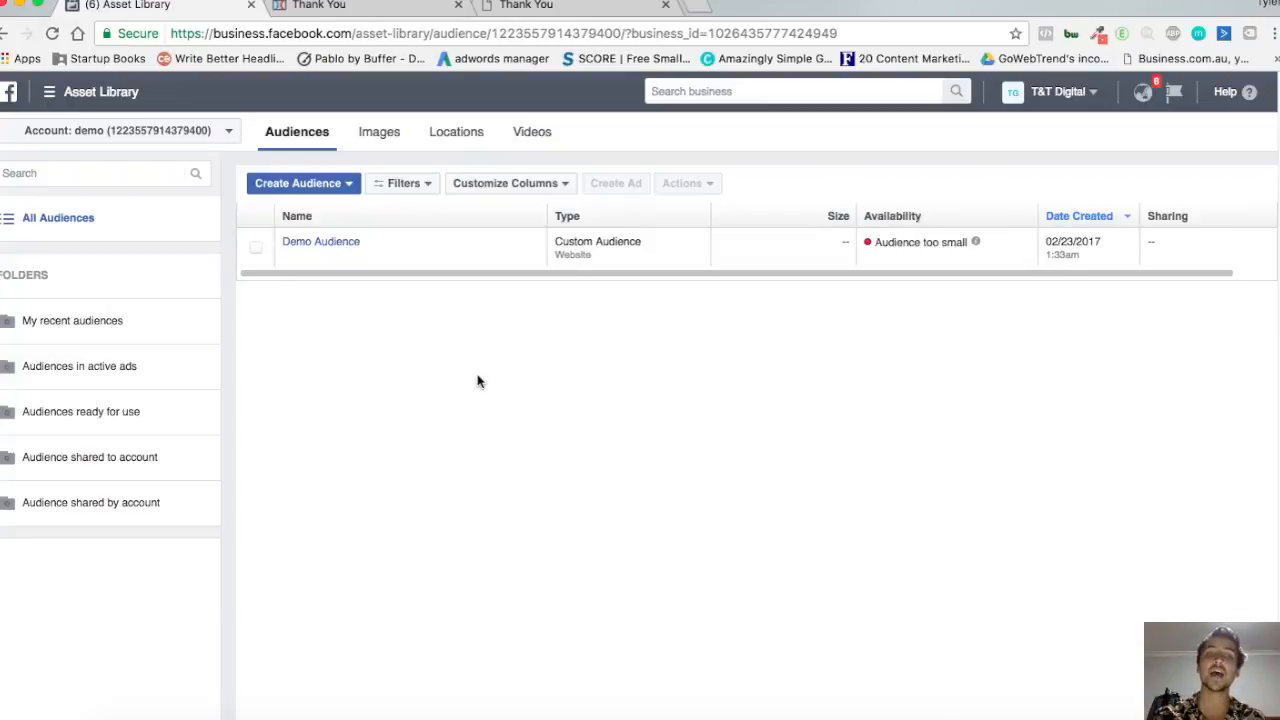
- Start a website traffic custom audience and set its traffic type to Custom Combination
{"action": "left_click", "coordinate": [345, 186]}
{"action": "left_click", "coordinate": [330, 208]}
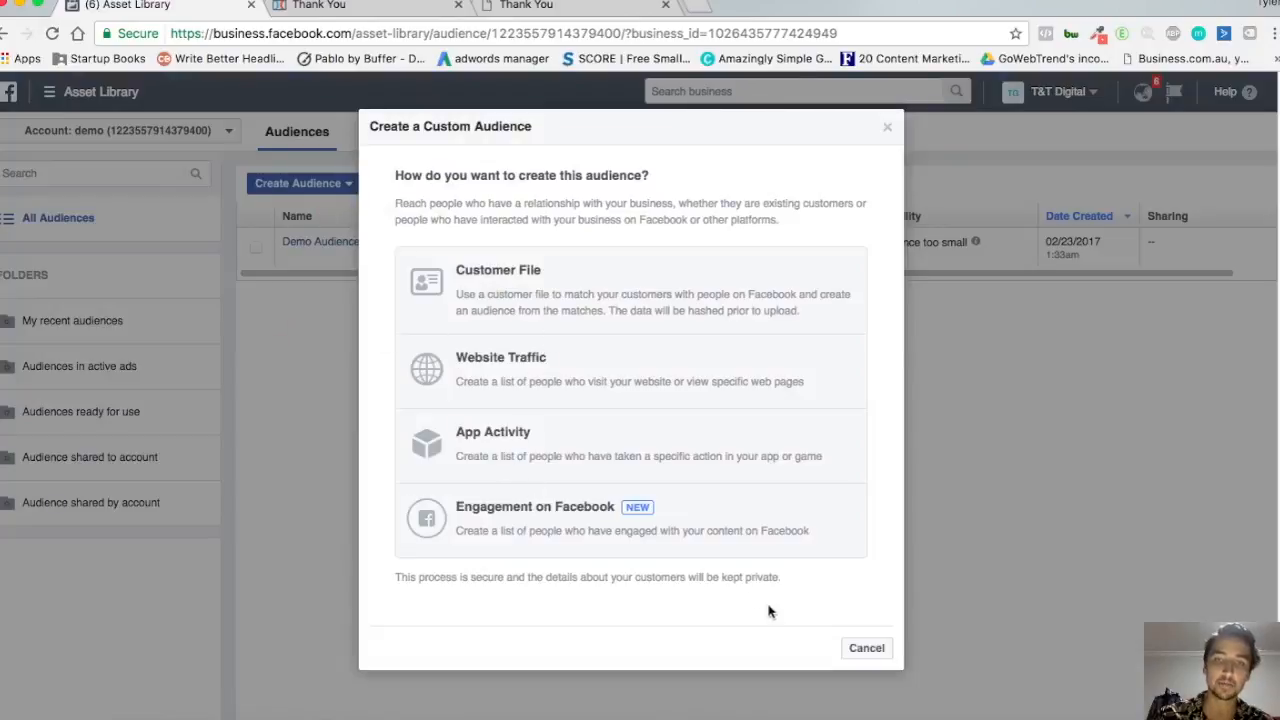
{"action": "left_click", "coordinate": [573, 372]}
{"action": "left_click", "coordinate": [591, 310]}
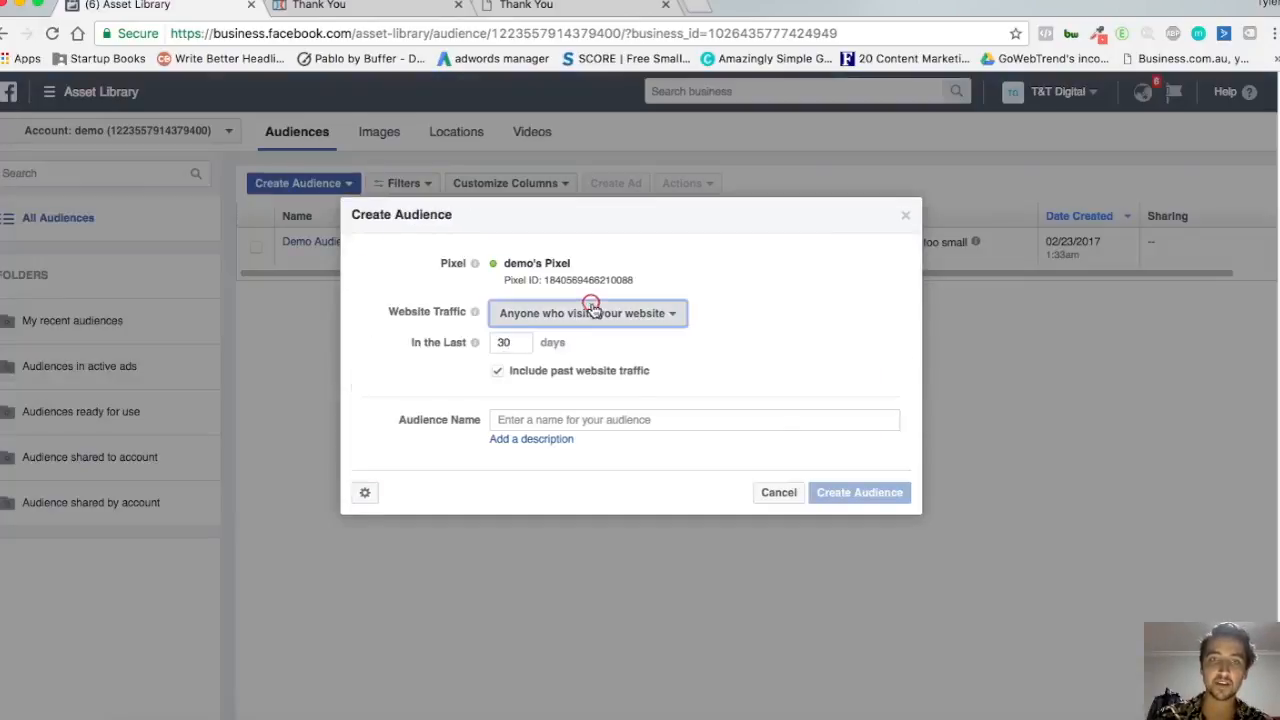
{"action": "left_click", "coordinate": [608, 447]}
- Switch the include condition to Event, review the events on offer, and close the audience dialog without creating it
{"action": "left_click", "coordinate": [514, 373]}
{"action": "left_click", "coordinate": [520, 400]}
{"action": "left_click", "coordinate": [512, 373]}
{"action": "left_click", "coordinate": [520, 421]}
{"action": "left_click", "coordinate": [622, 397]}
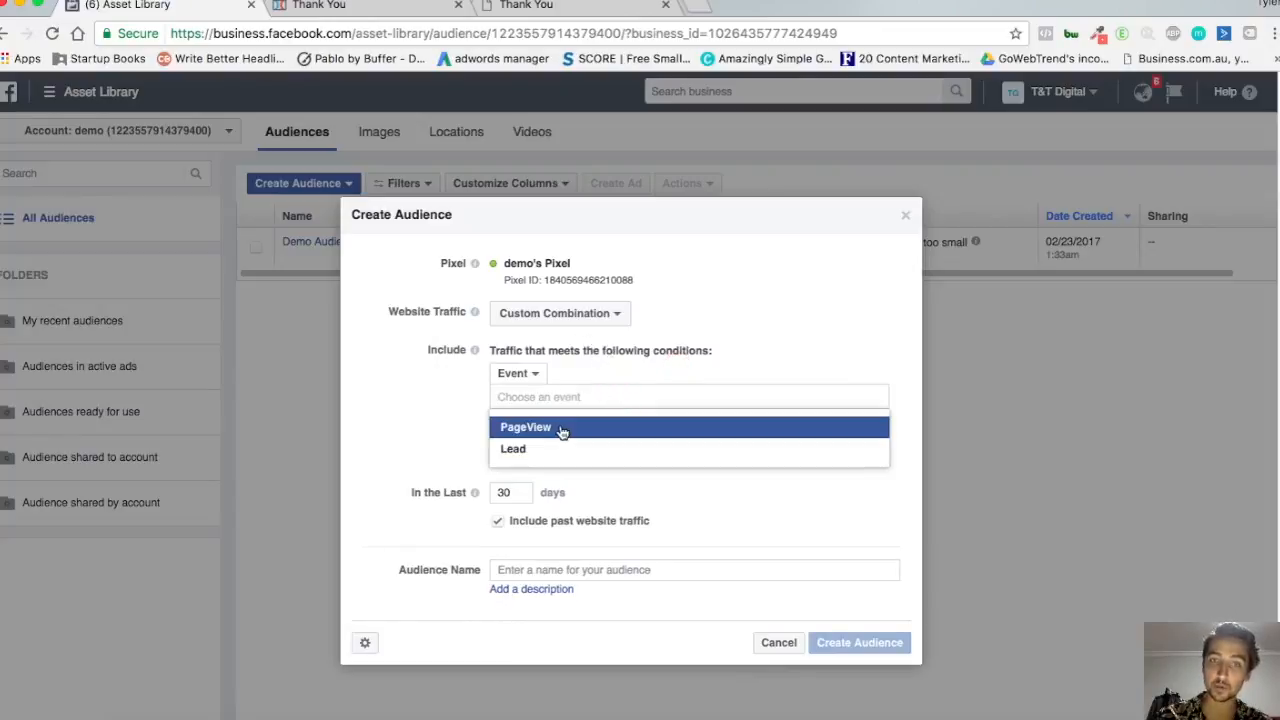
{"action": "left_click", "coordinate": [441, 437]}
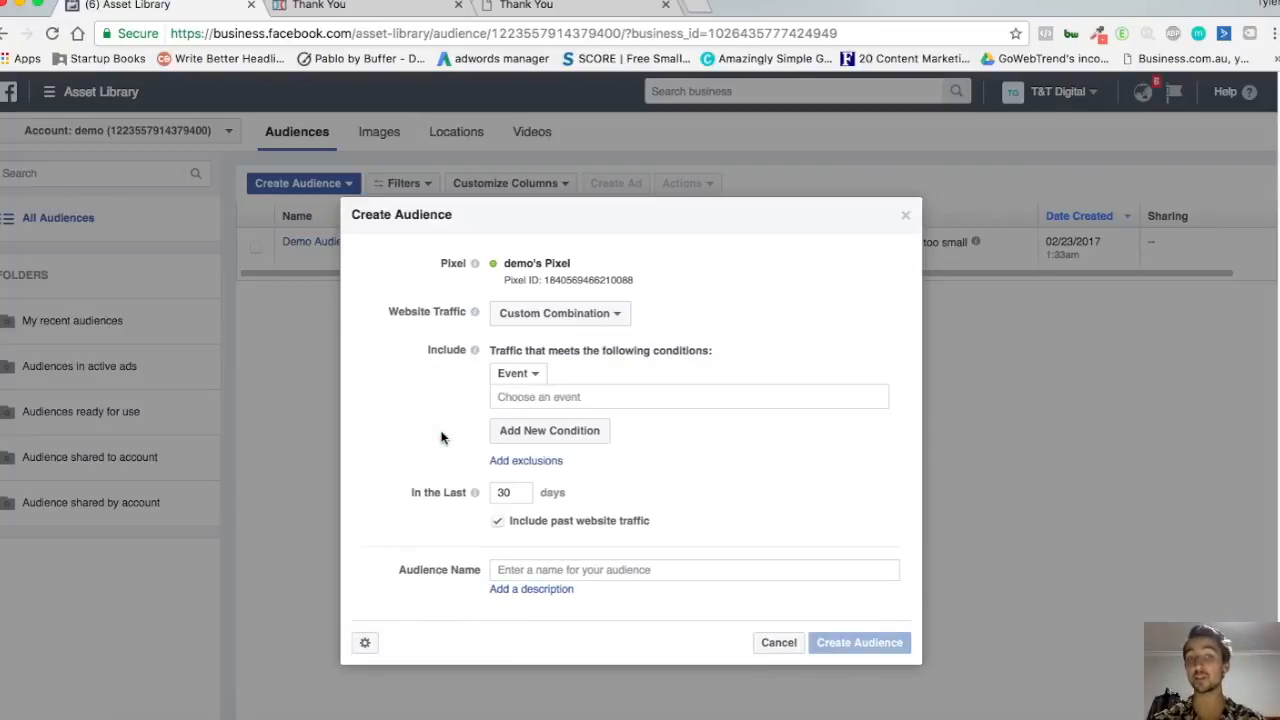
{"action": "left_click", "coordinate": [904, 216]}
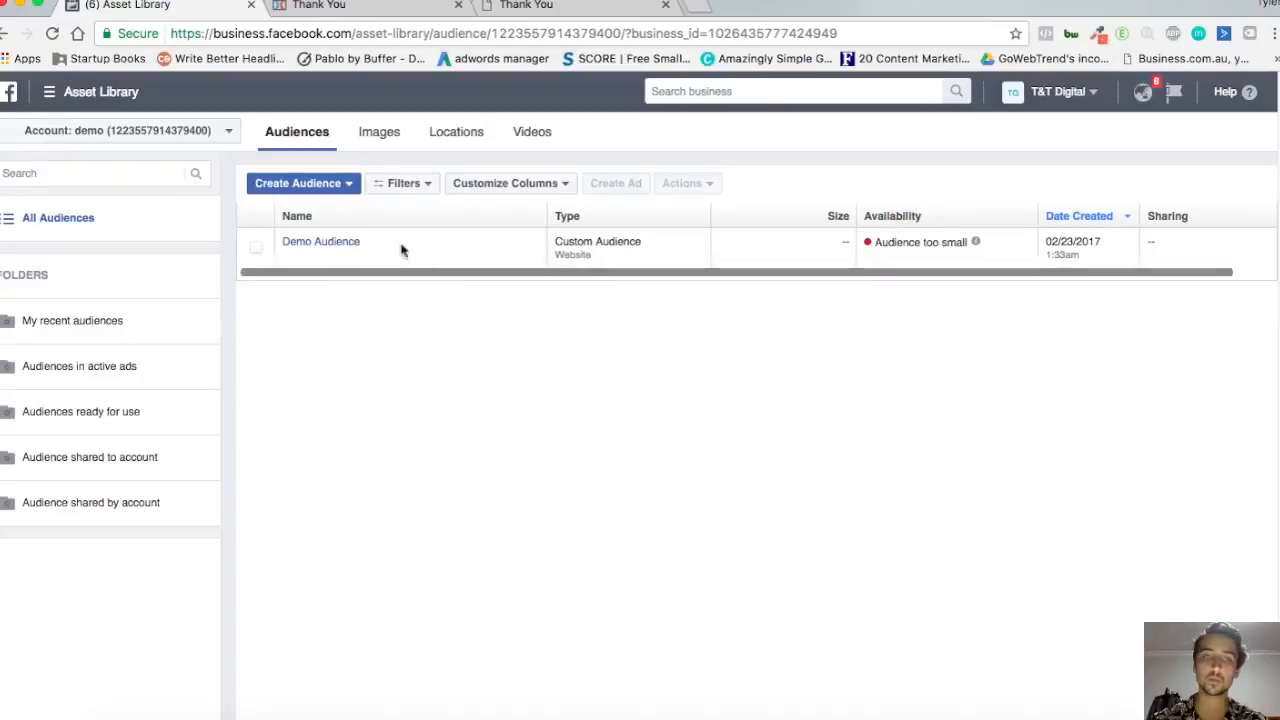
- Start another website traffic custom audience based on a Custom Combination
{"action": "left_click", "coordinate": [326, 190]}
{"action": "left_click", "coordinate": [304, 208]}
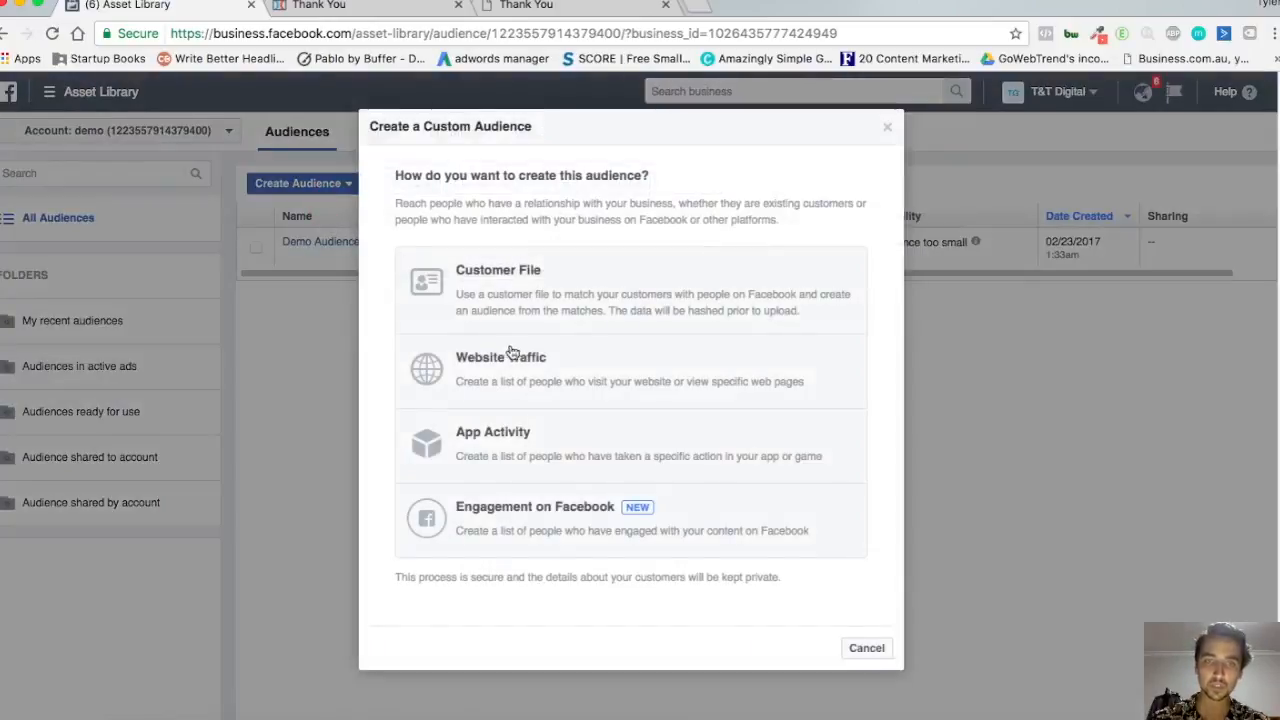
{"action": "left_click", "coordinate": [558, 372]}
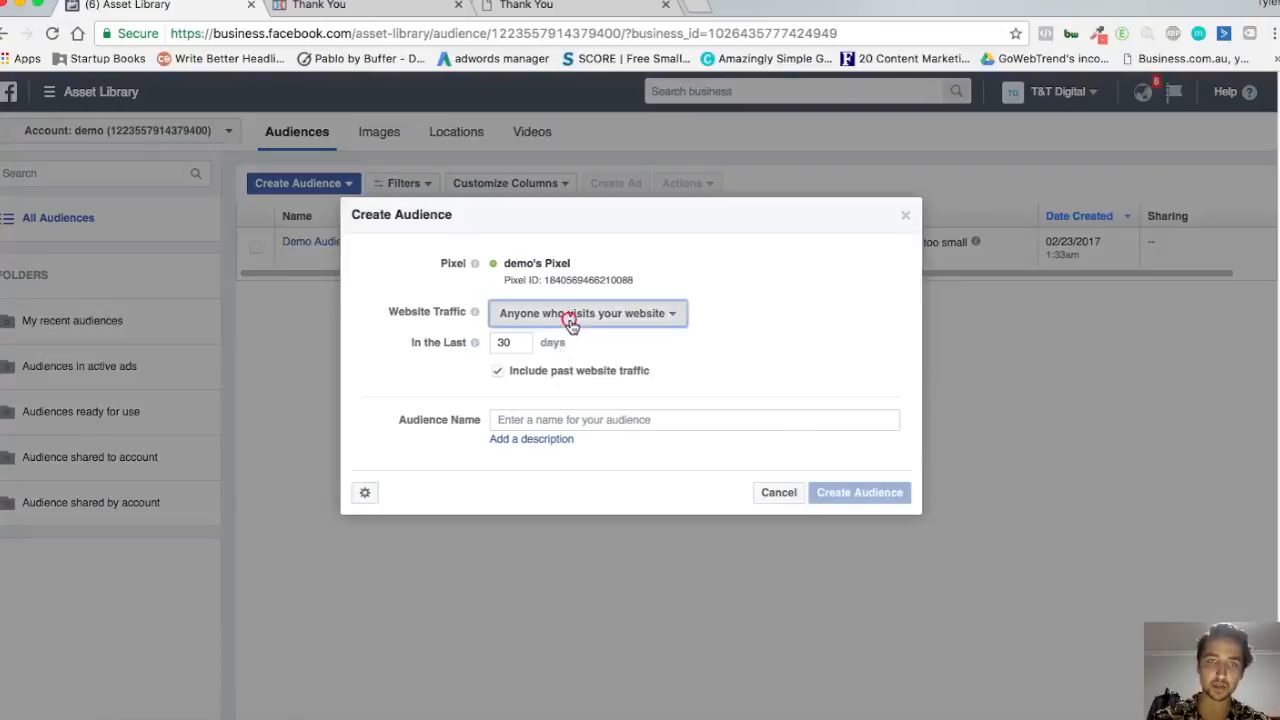
{"action": "left_click", "coordinate": [565, 316]}
{"action": "left_click", "coordinate": [565, 442]}
- Set the include condition to Event and choose the Lead event
{"action": "left_click", "coordinate": [520, 376]}
{"action": "left_click", "coordinate": [524, 421]}
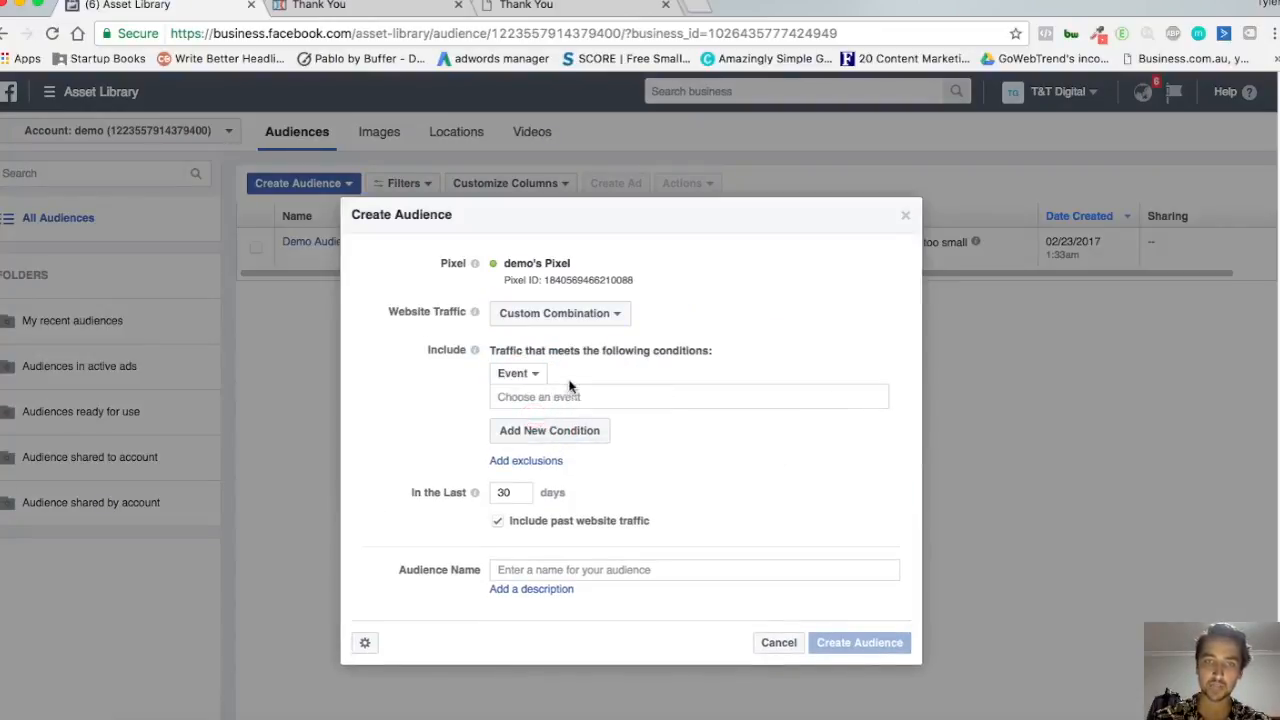
{"action": "left_click", "coordinate": [585, 398]}
{"action": "left_click", "coordinate": [512, 448]}
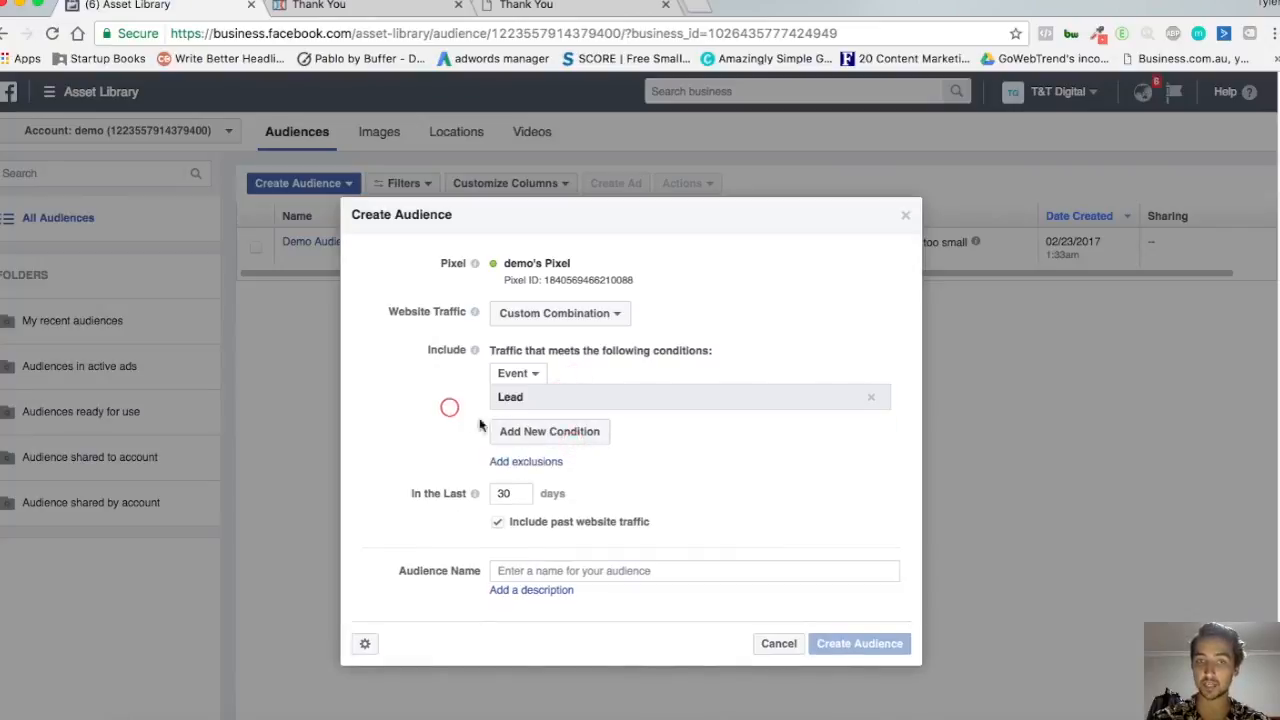
- Try adding a second include condition based on URL keywords, and remove it again
{"action": "left_click", "coordinate": [560, 430]}
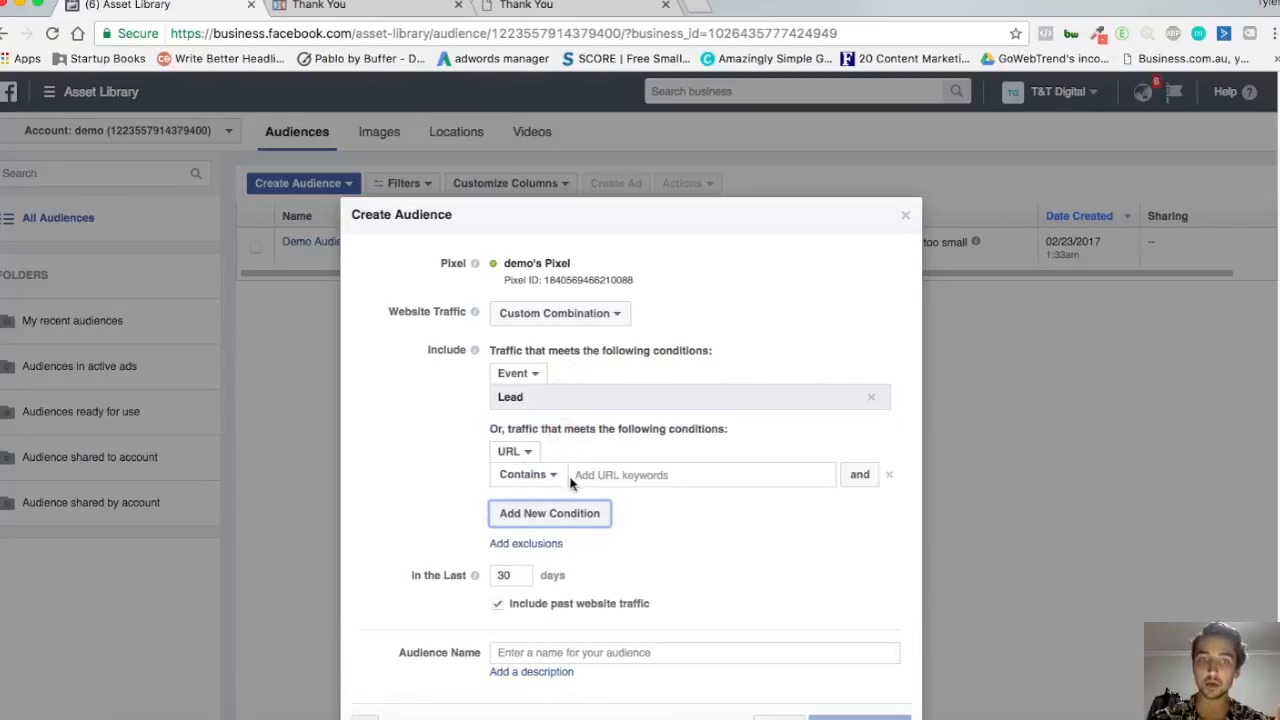
{"action": "left_click", "coordinate": [540, 476]}
{"action": "left_click", "coordinate": [583, 443]}
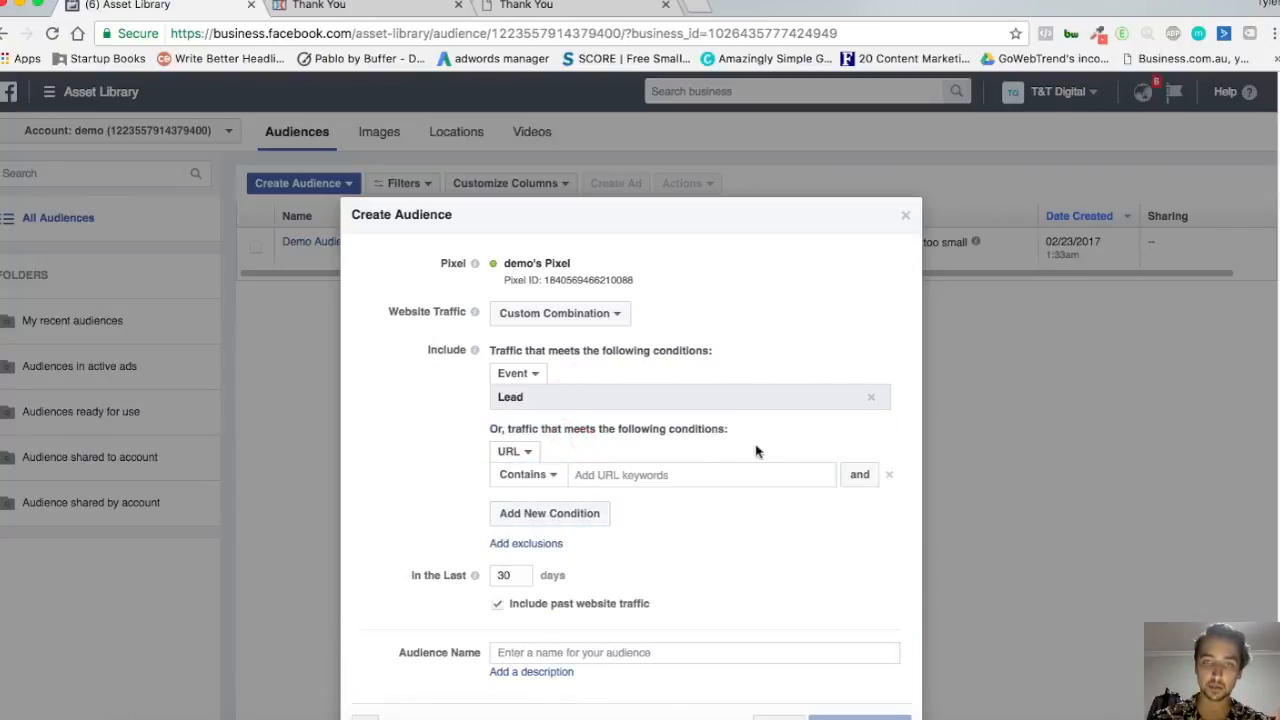
{"action": "left_click", "coordinate": [888, 474]}
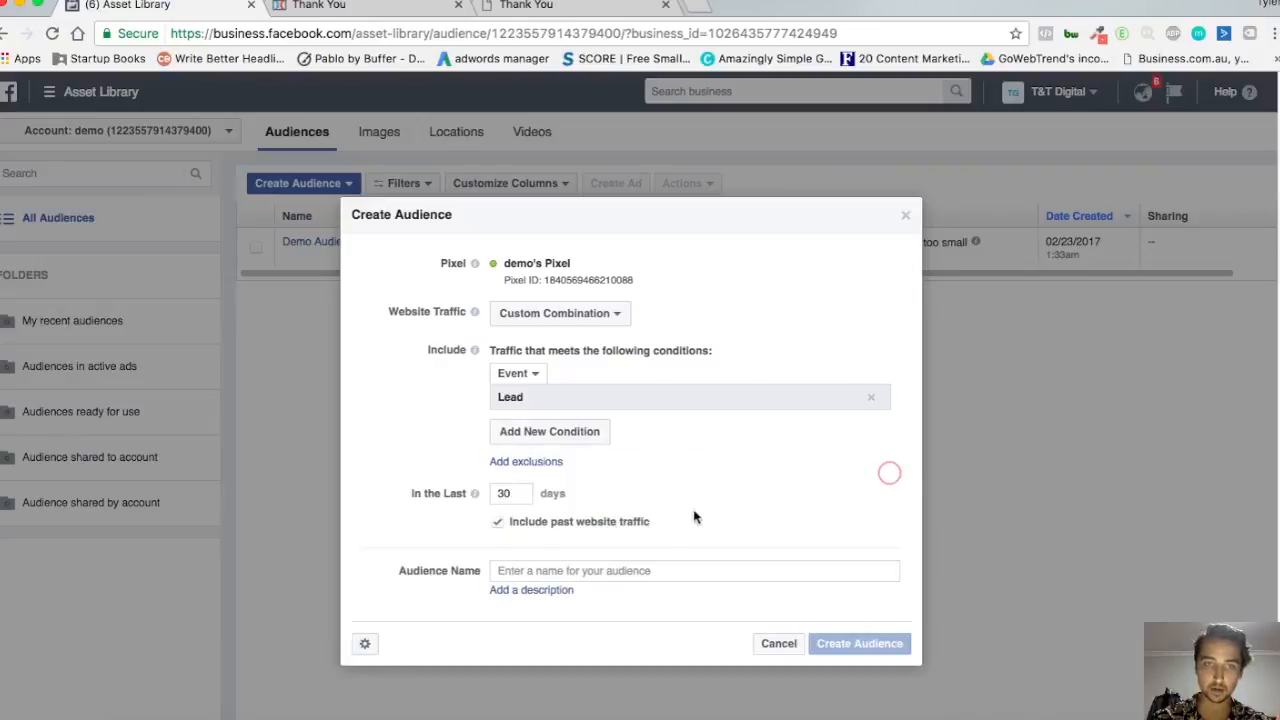
- Add an exclusion to the custom combination, set its condition to Event, and enter "purchase" as the event
{"action": "left_click", "coordinate": [525, 463]}
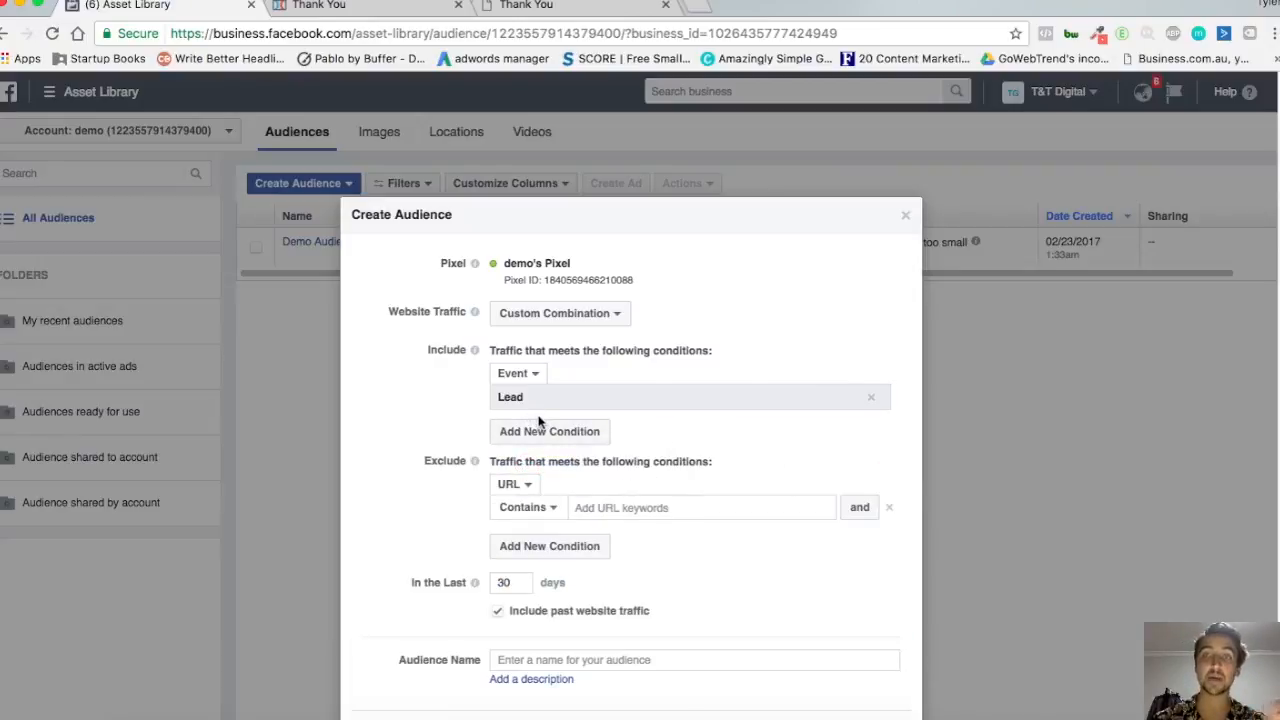
{"action": "left_click", "coordinate": [636, 500]}
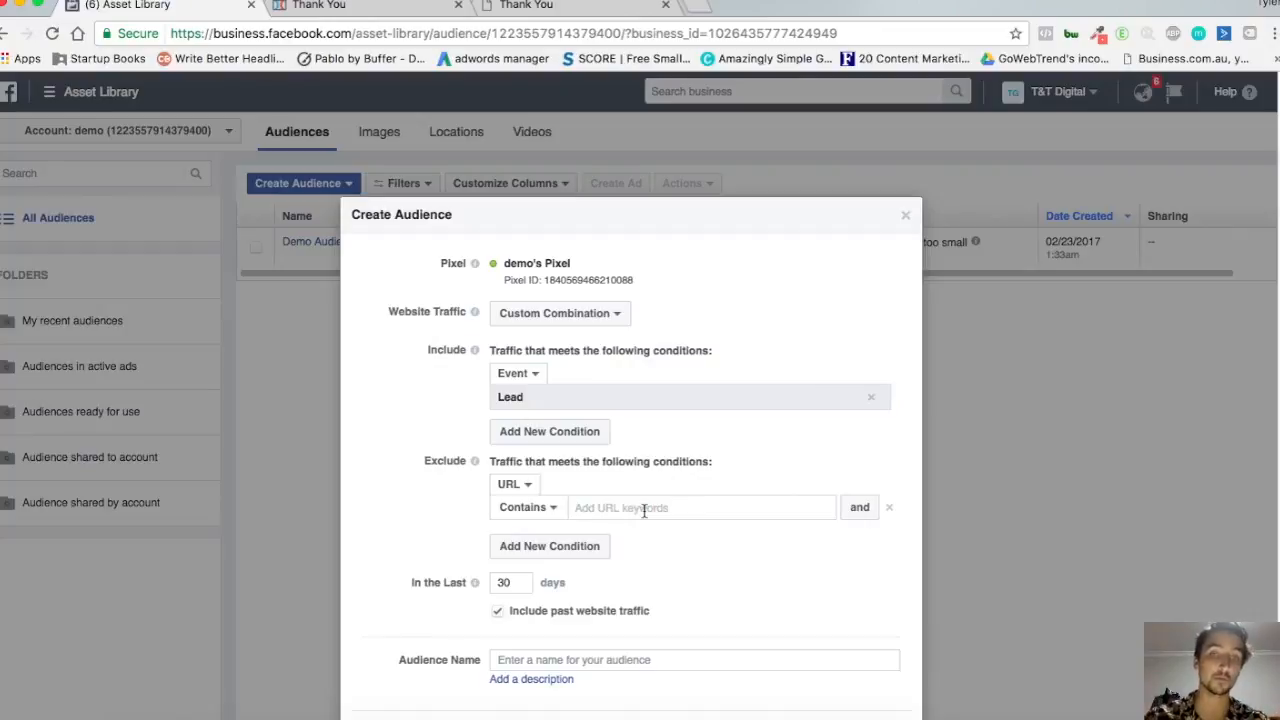
{"action": "left_click", "coordinate": [516, 484]}
{"action": "left_click", "coordinate": [522, 528]}
{"action": "left_click", "coordinate": [623, 508]}
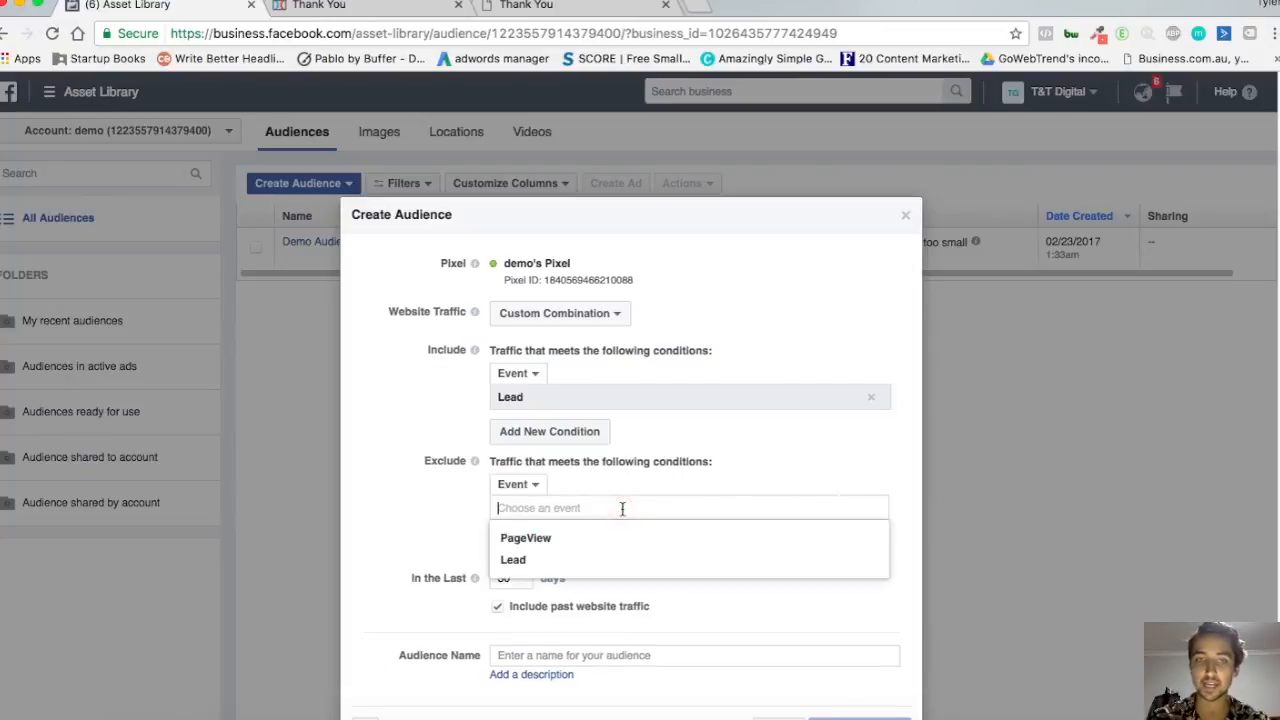
{"action": "type", "text": "purchase"}
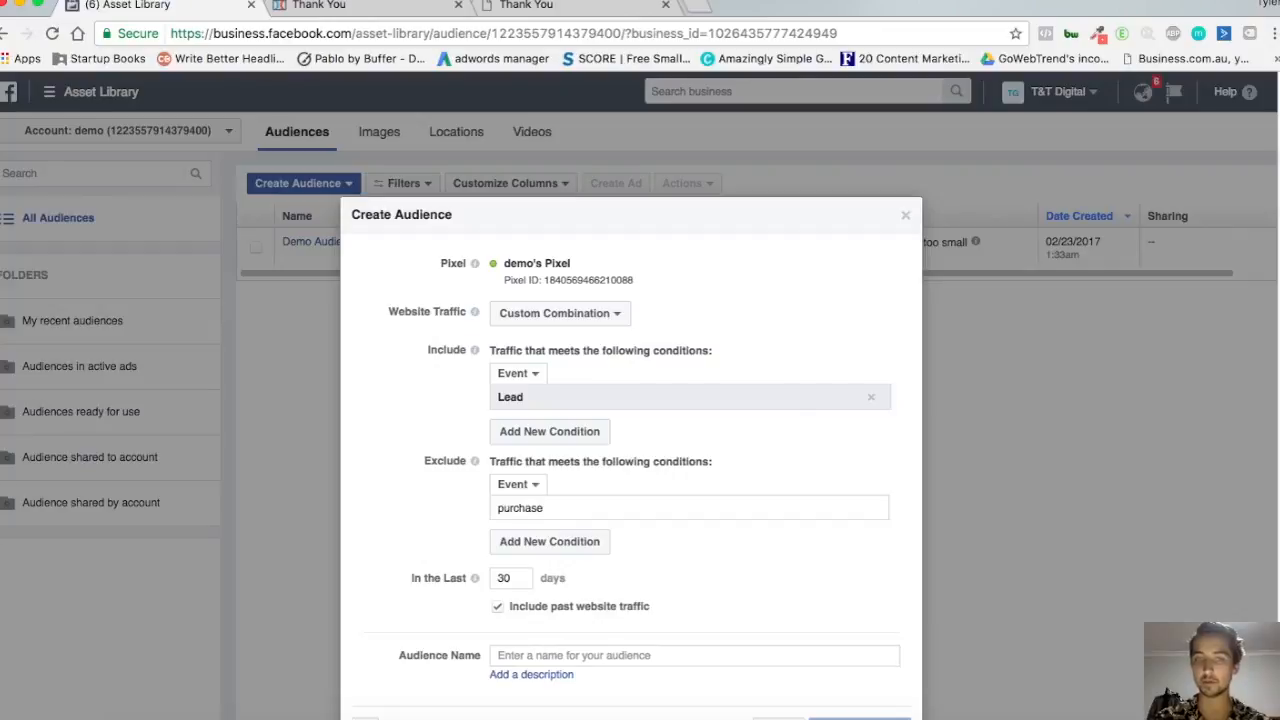
- Switch the exclude condition back to URL Contains, try "thank you" as the keyword, and clear it again
{"action": "left_click", "coordinate": [756, 460]}
{"action": "left_click", "coordinate": [517, 484]}
{"action": "left_click", "coordinate": [517, 508]}
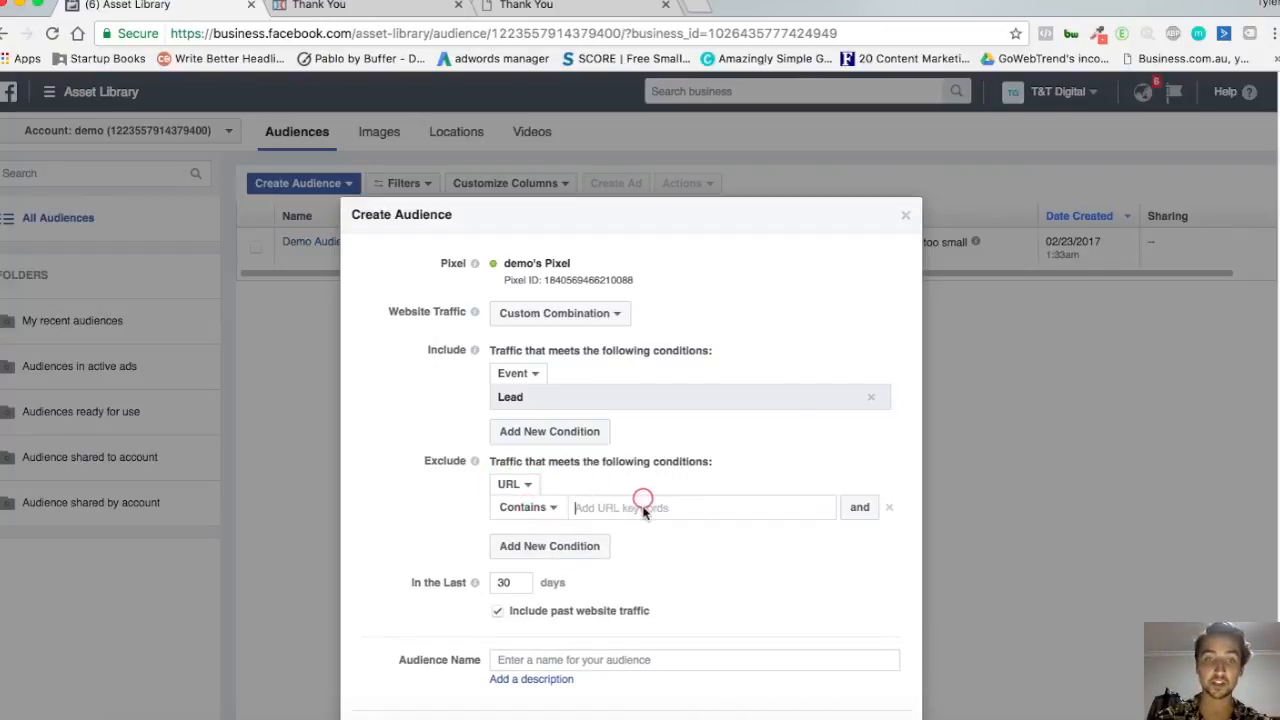
{"action": "left_click", "coordinate": [532, 510]}
{"action": "left_click", "coordinate": [686, 510]}
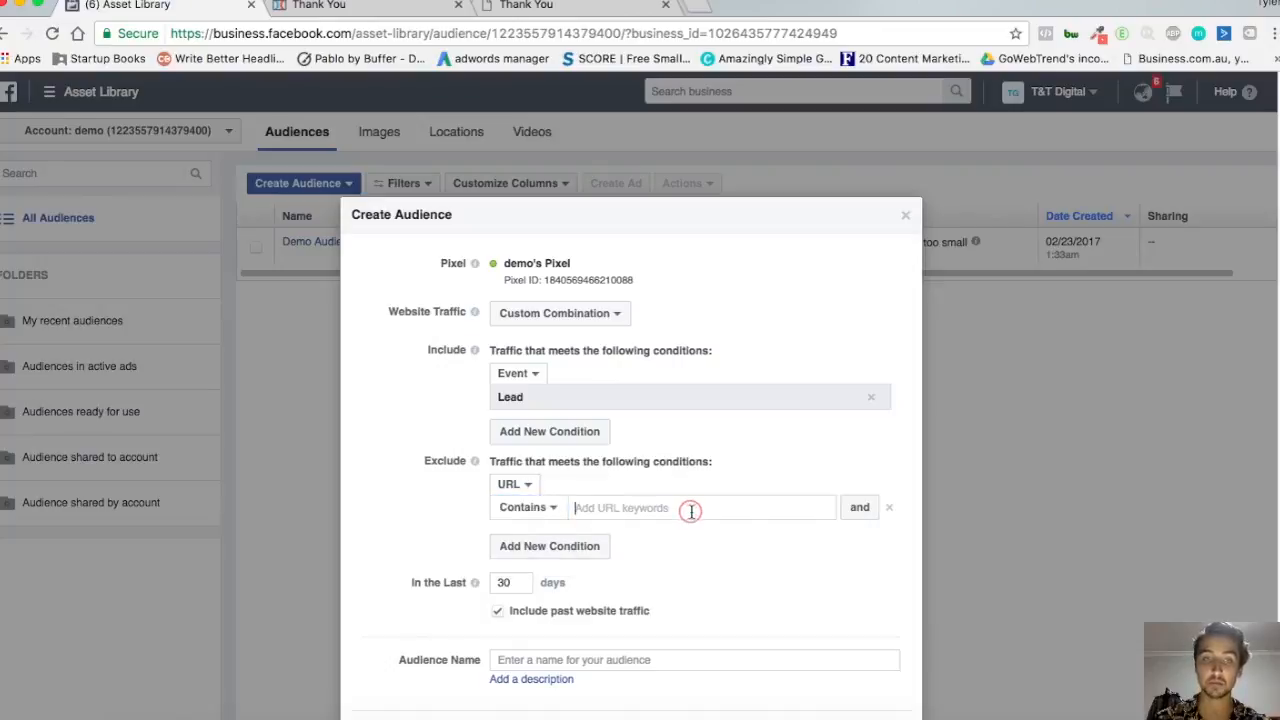
{"action": "type", "text": "thank you"}
{"action": "key", "text": "BackSpace"}
{"action": "key", "text": "BackSpace"}
{"action": "key", "text": "BackSpace"}
{"action": "key", "text": "BackSpace"}
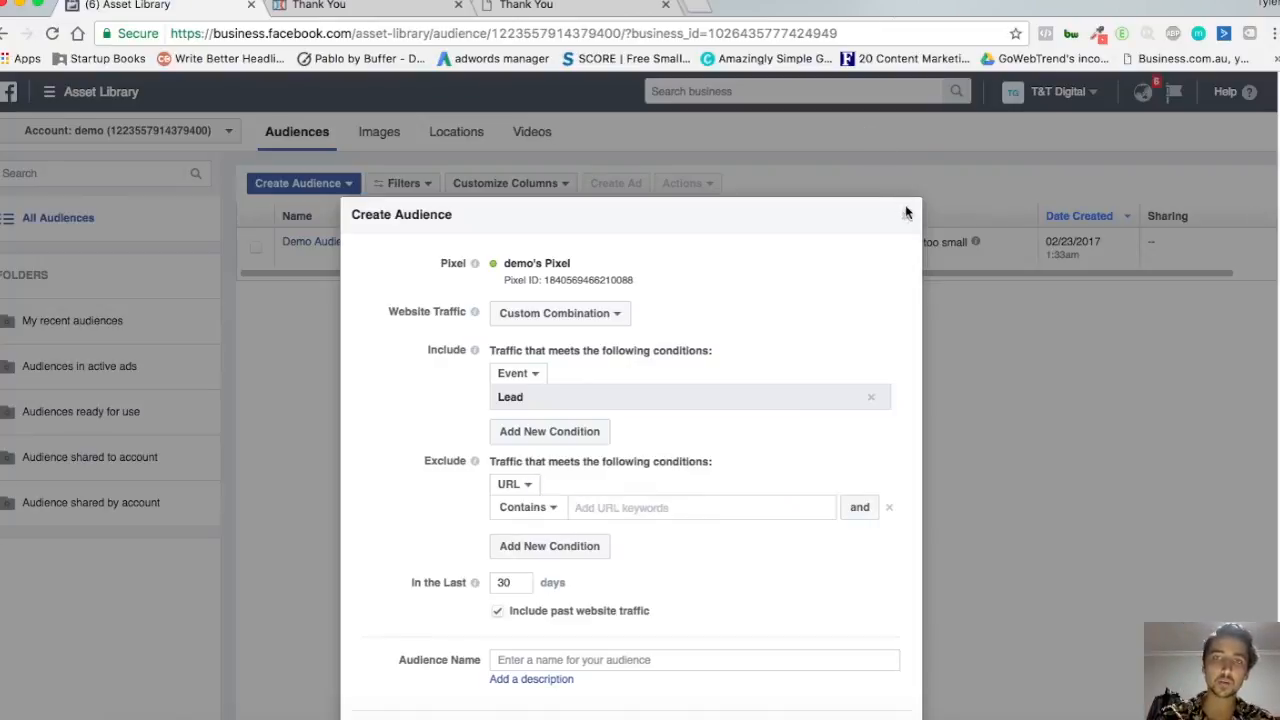
- Close the custom combination audience dialog without creating the audience
{"action": "scroll", "coordinate": [714, 400], "scroll_direction": "down", "scroll_amount": 2}
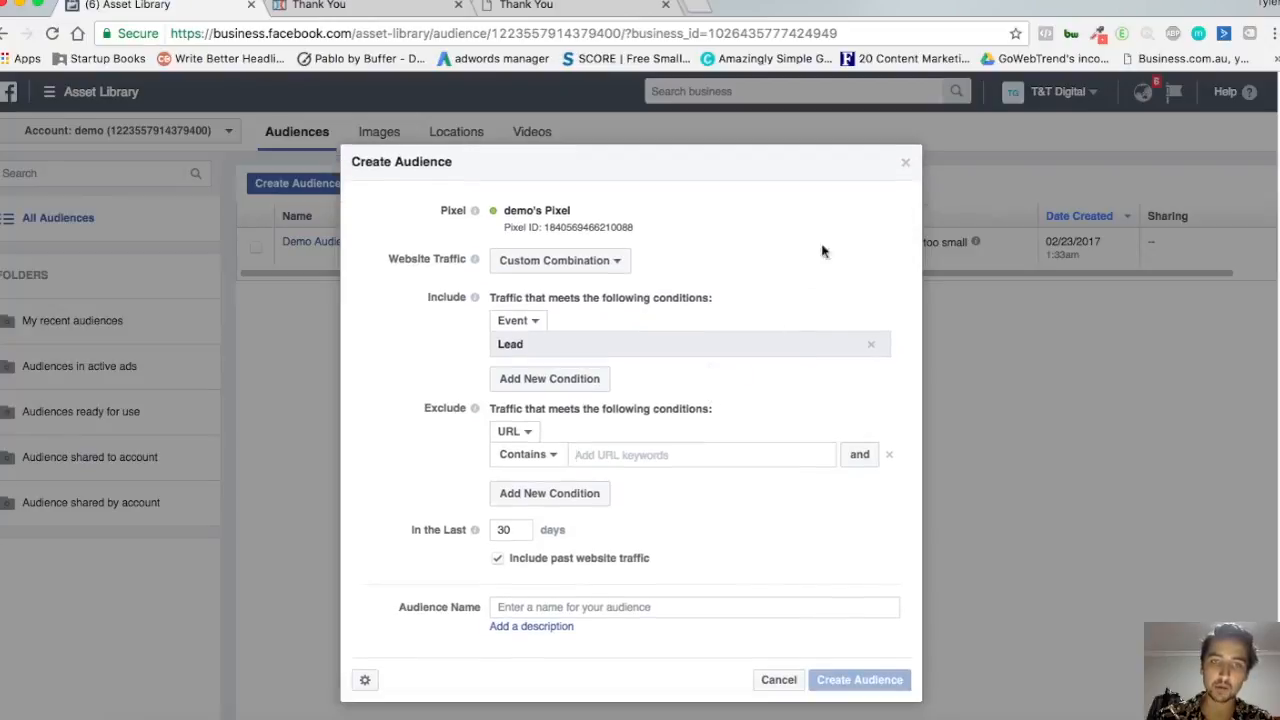
{"action": "left_click", "coordinate": [907, 164]}
{"action": "left_click", "coordinate": [825, 163]}
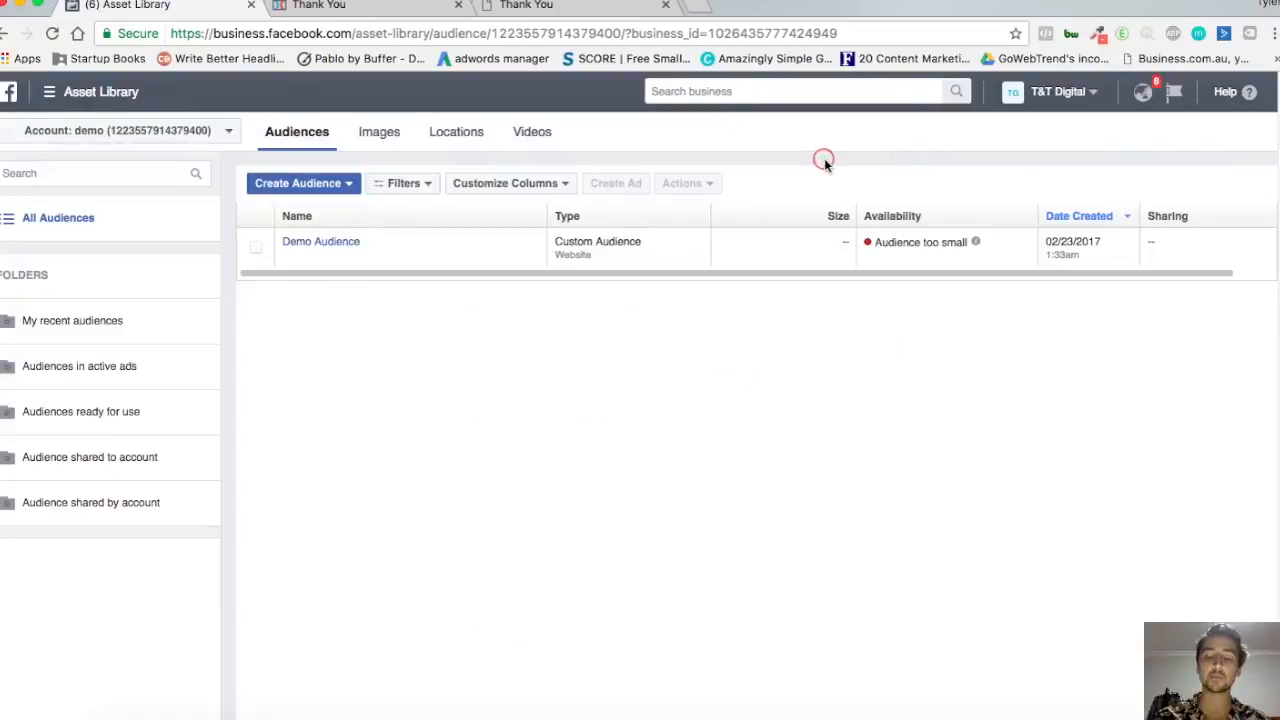